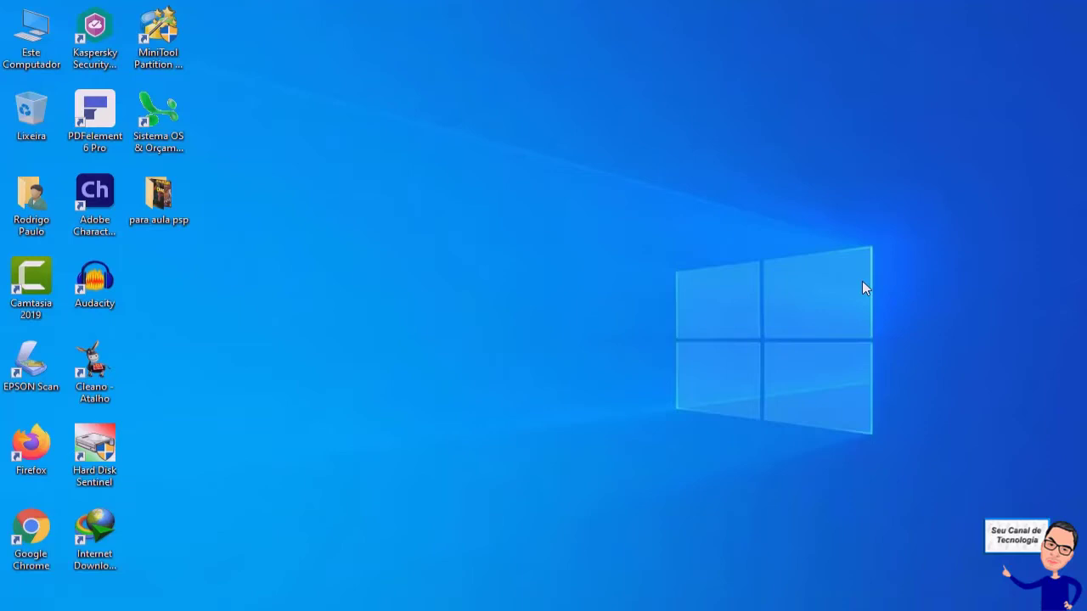
pyautogui.doubleClick(159, 188)
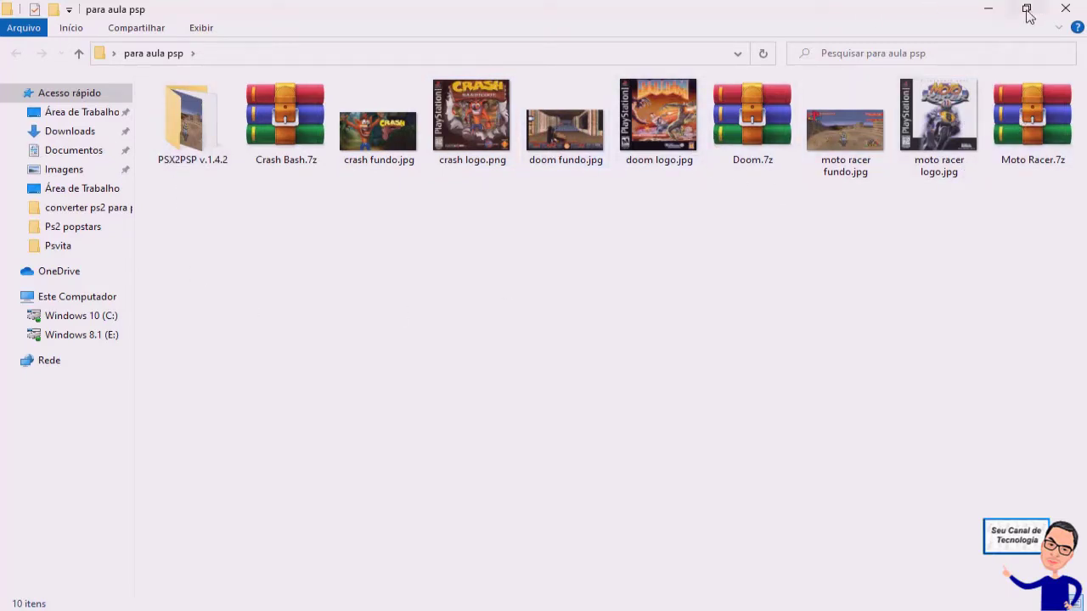
pyautogui.click(1065, 8)
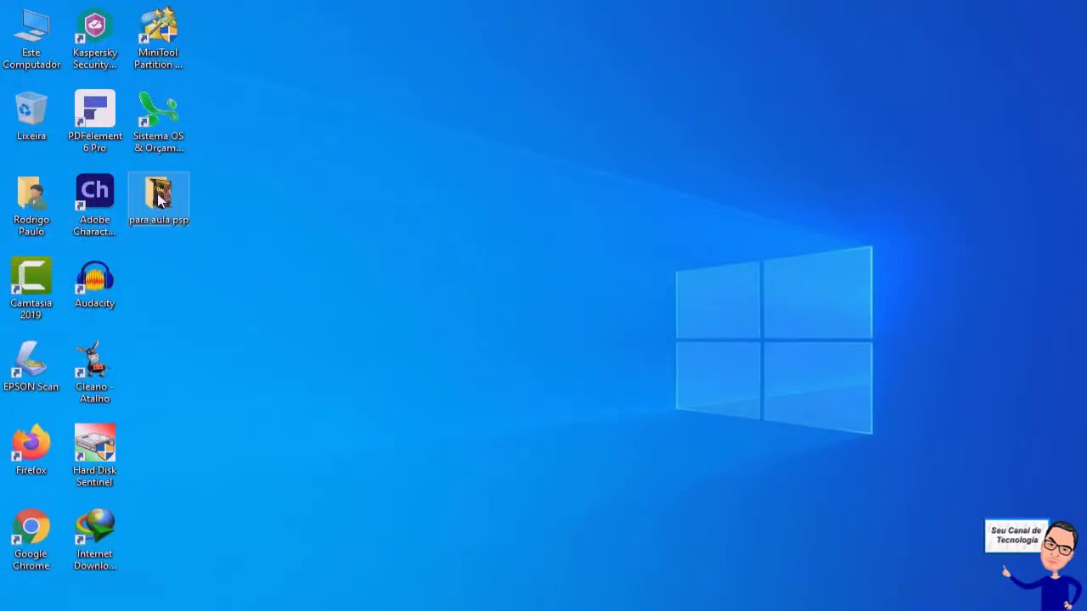
pyautogui.doubleClick(159, 200)
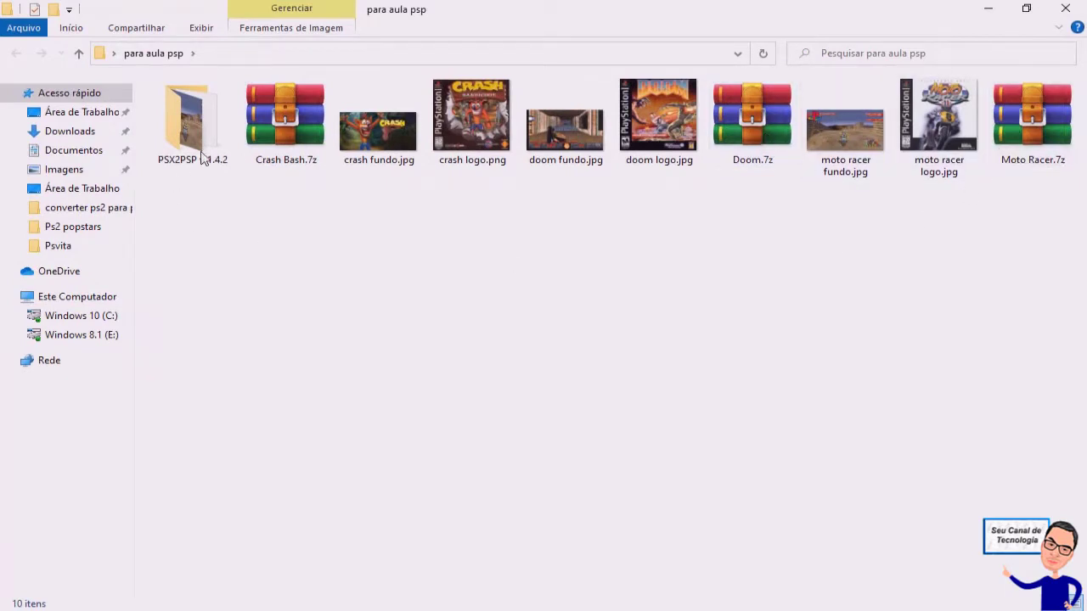
pyautogui.click(992, 11)
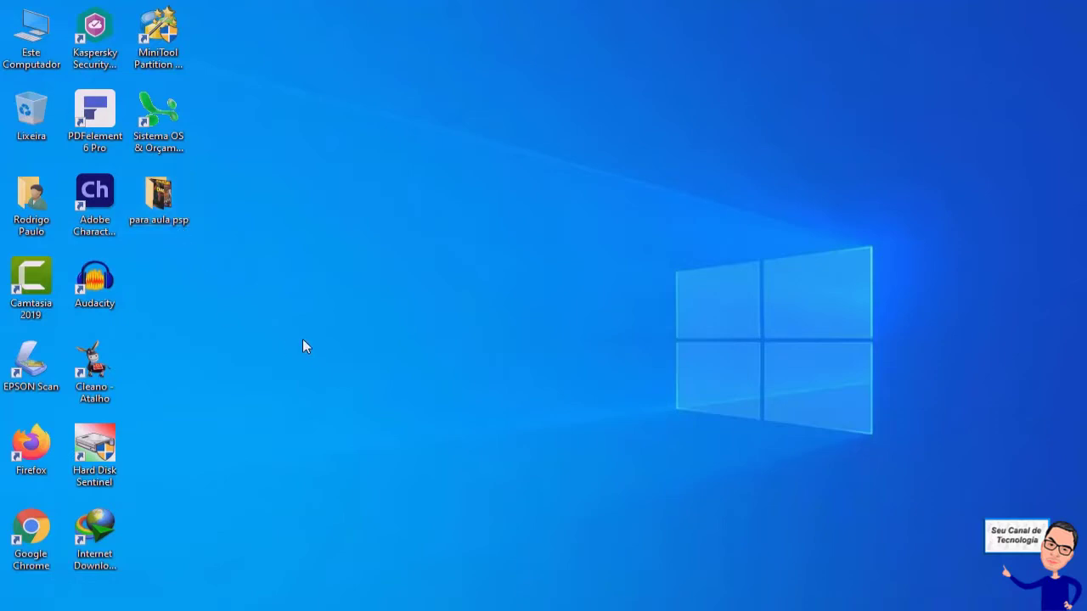
# Step: Open the "para aula psp" folder on the desktop and examine the contents of the Crash Bash, Doom and Moto Racer archives
pyautogui.doubleClick(164, 200)
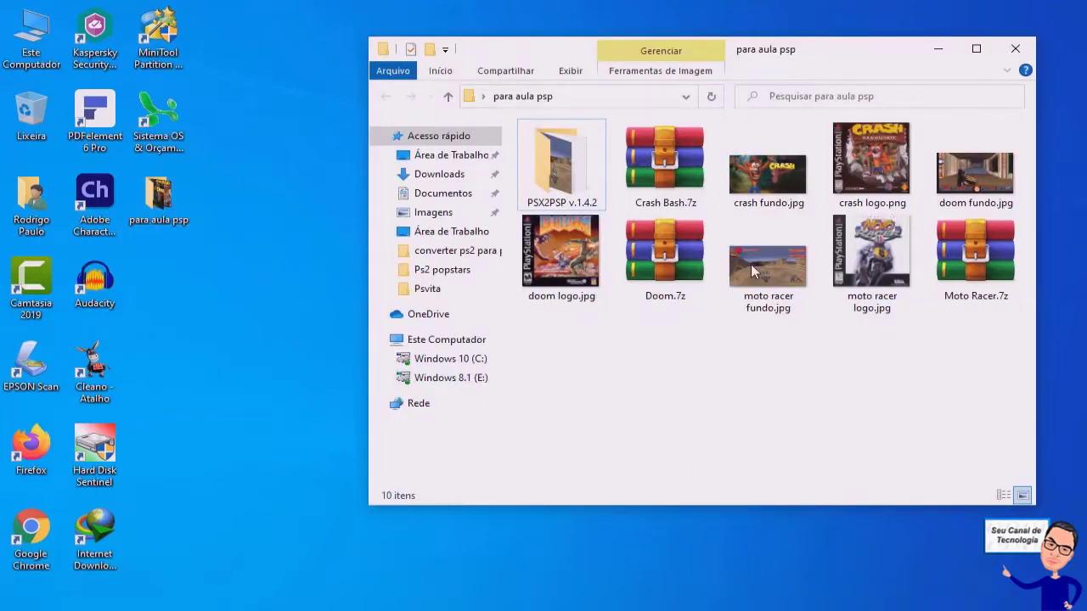
pyautogui.moveTo(847, 48); pyautogui.dragTo(720, 66)
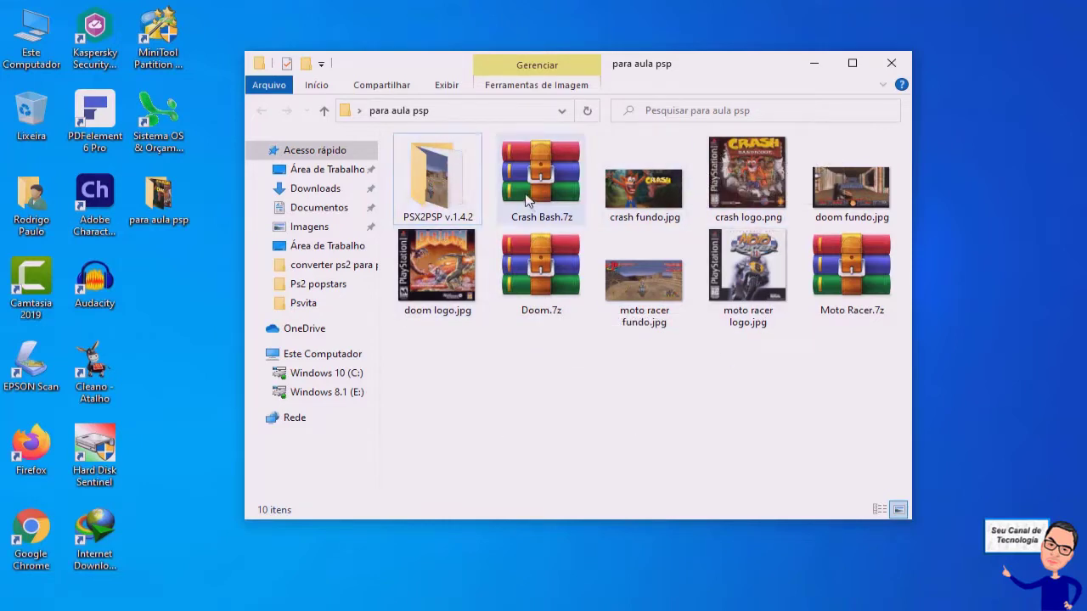
pyautogui.click(851, 63)
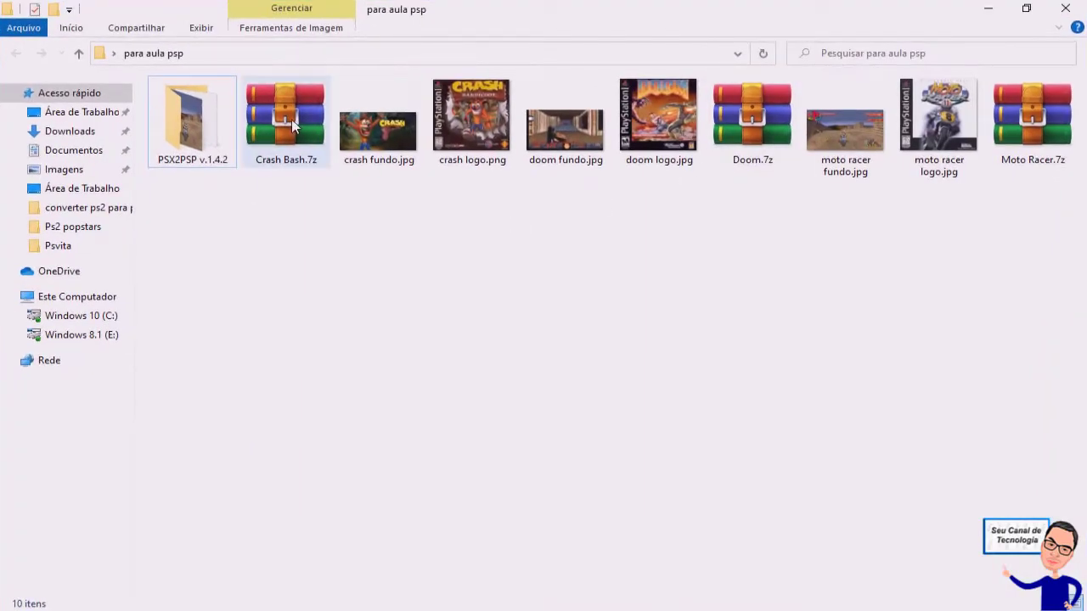
pyautogui.doubleClick(287, 117)
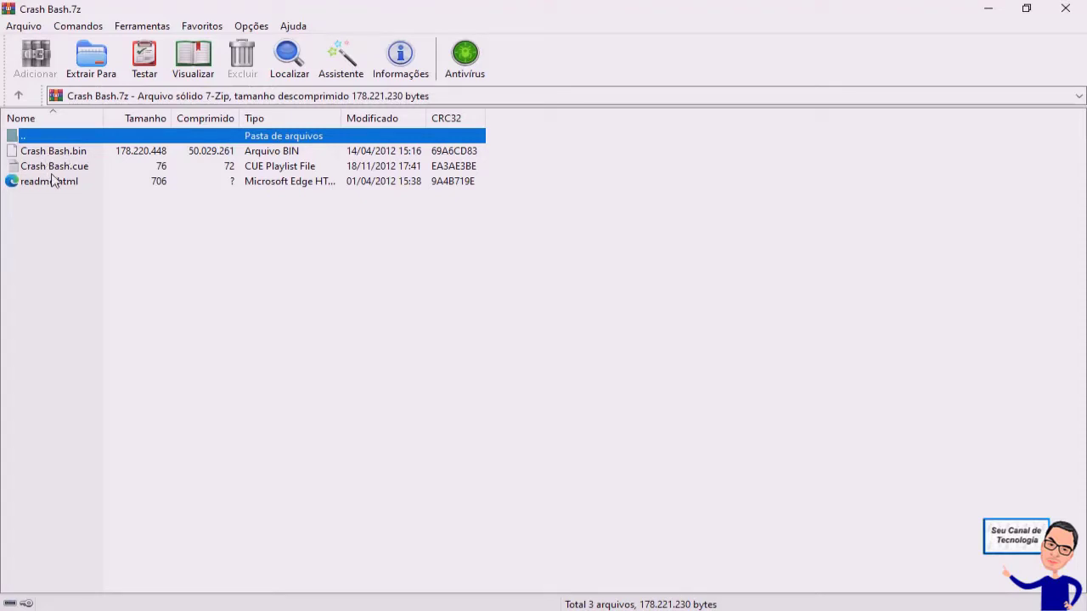
pyautogui.click(1065, 9)
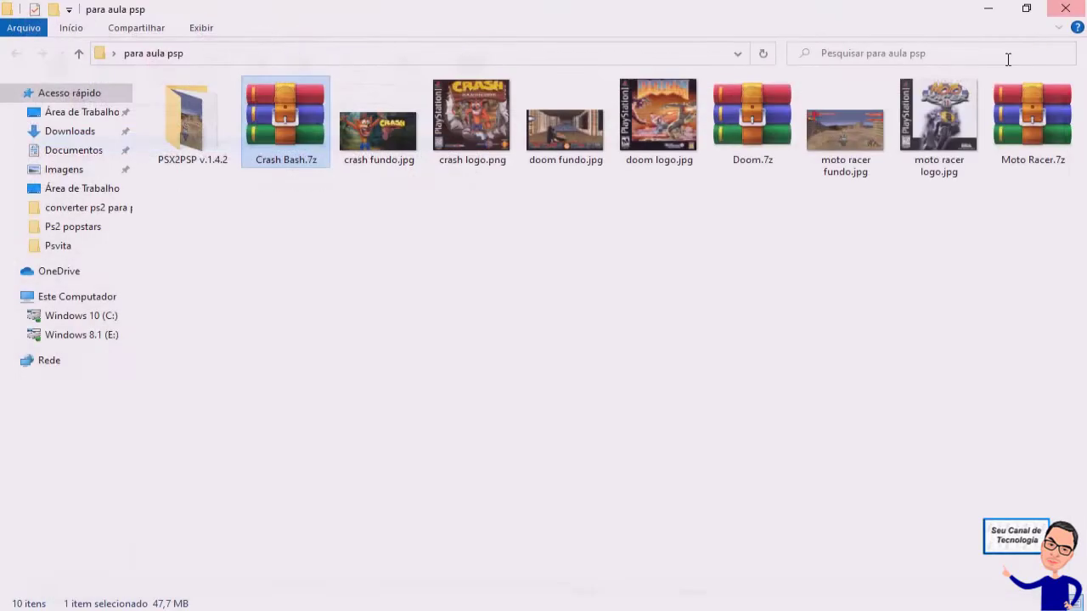
pyautogui.doubleClick(747, 108)
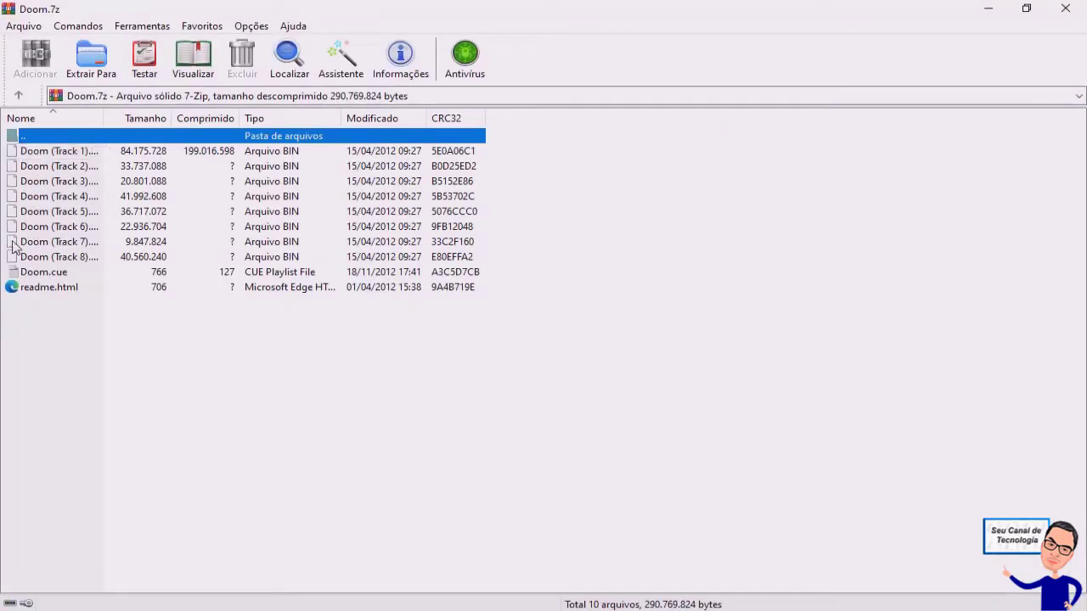
pyautogui.click(1065, 9)
pyautogui.doubleClick(1019, 114)
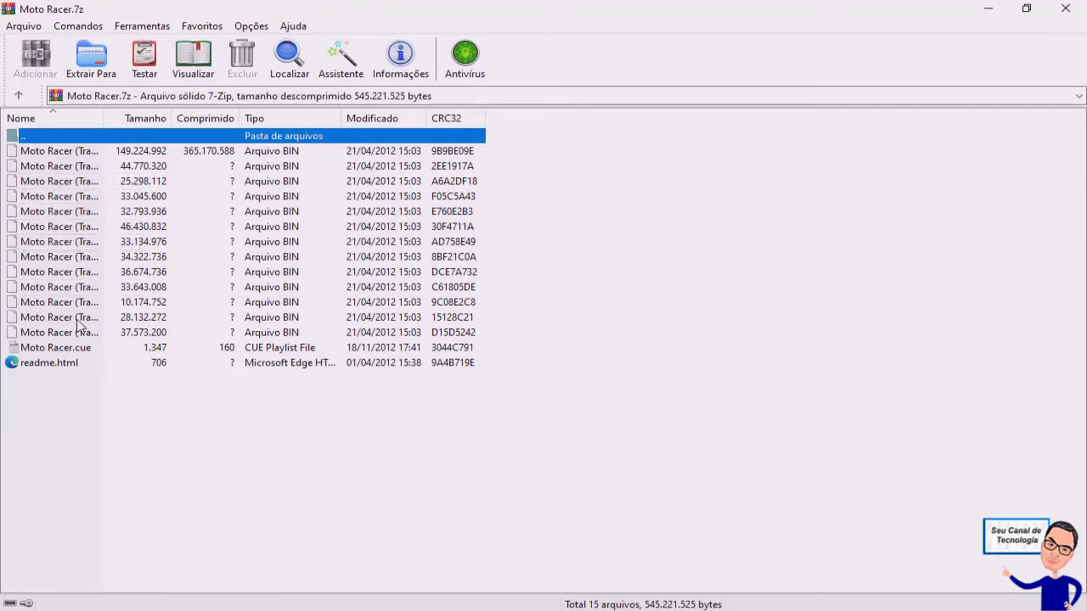
pyautogui.click(1068, 9)
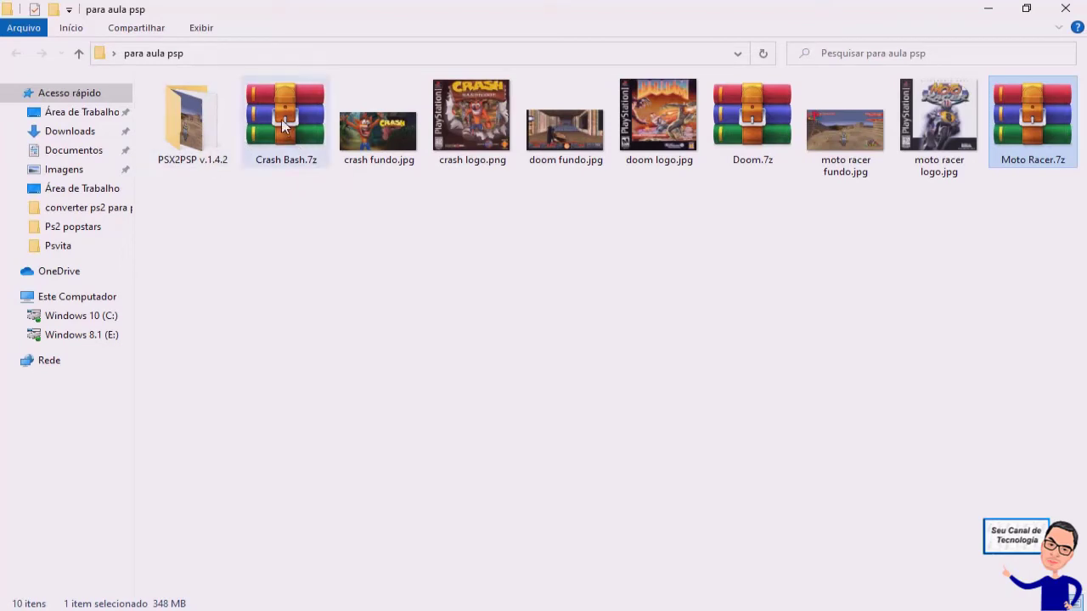
pyautogui.doubleClick(182, 119)
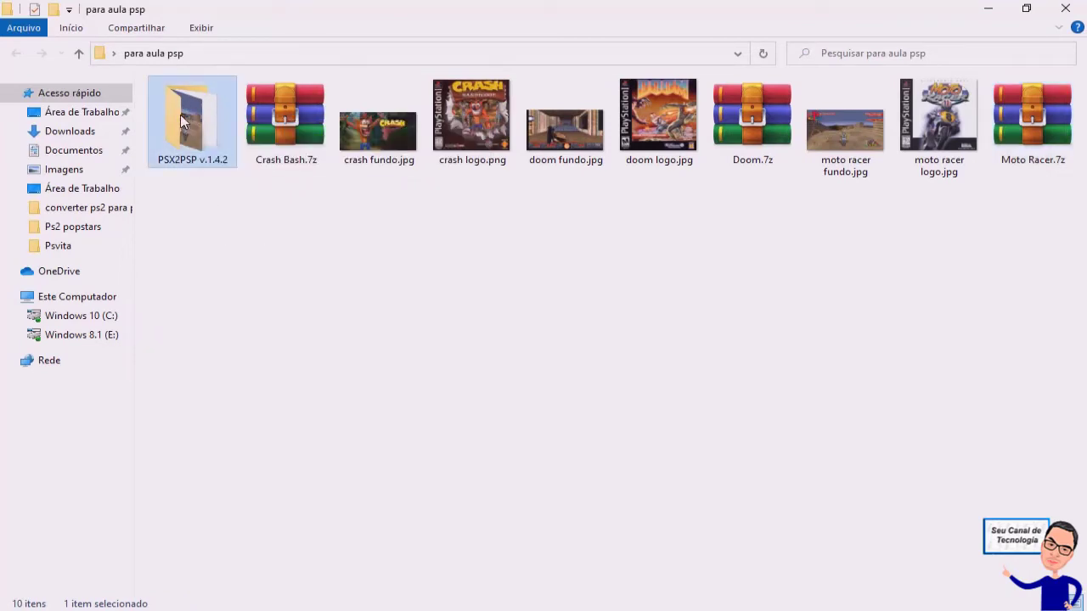
pyautogui.click(992, 10)
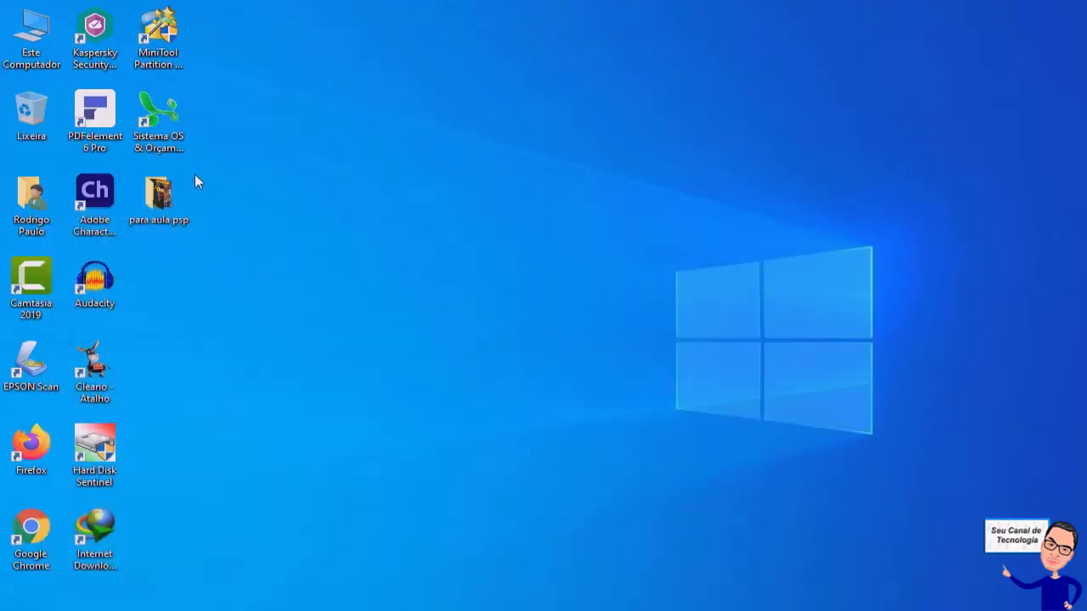
# Step: Create a new folder named "crash" inside the "para aula psp" folder
pyautogui.doubleClick(164, 207)
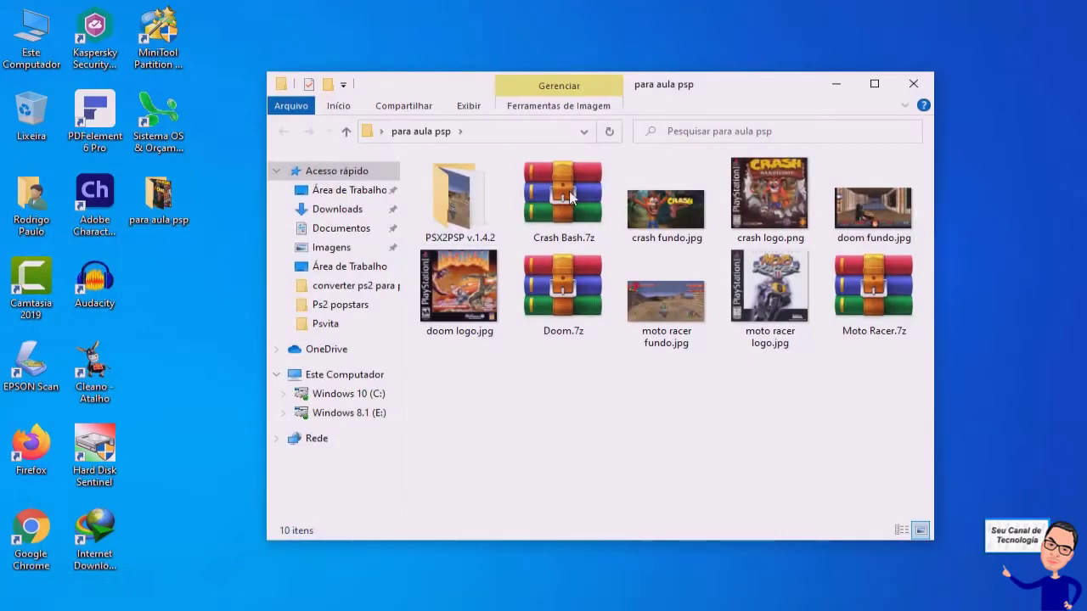
pyautogui.rightClick(471, 413)
pyautogui.moveTo(529, 373)
pyautogui.click(704, 372)
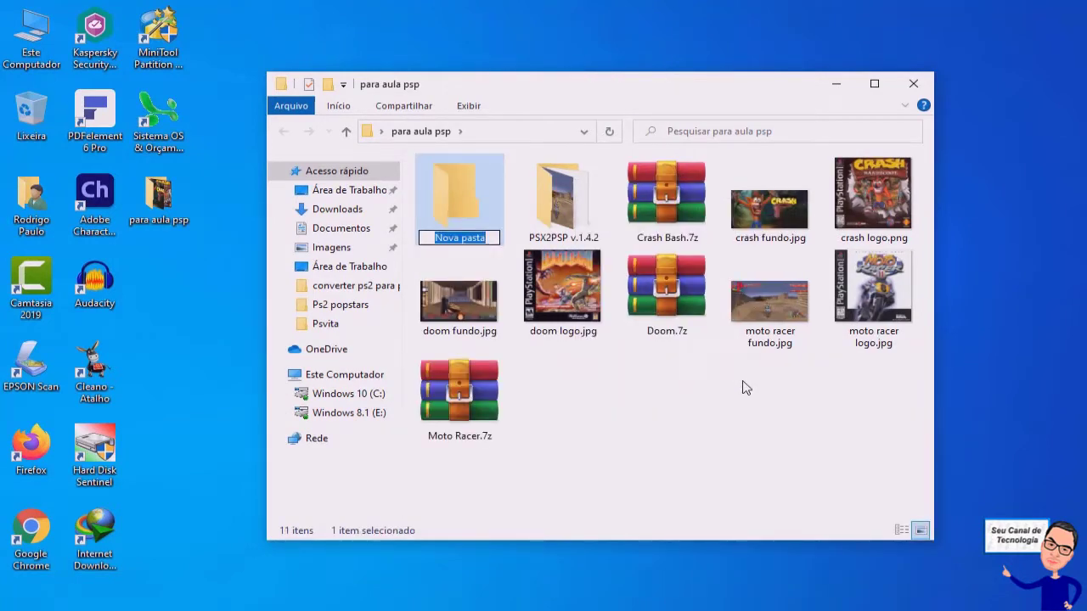
pyautogui.write('crash')
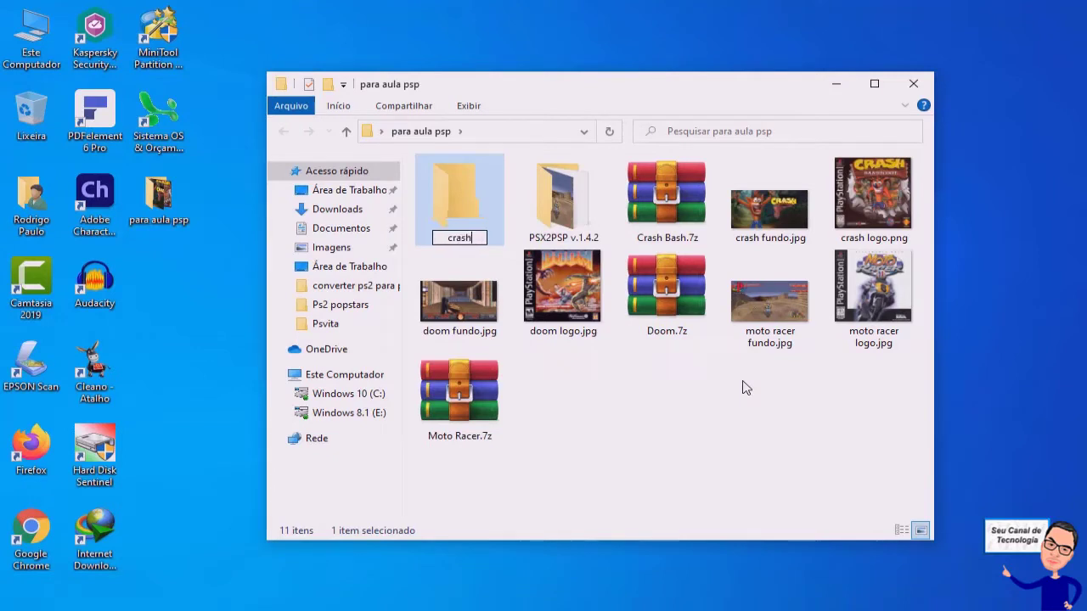
pyautogui.press('Return')
# Step: Move Crash Bash.7z into the crash folder and extract its contents there
pyautogui.moveTo(666, 199); pyautogui.dragTo(454, 202)
pyautogui.doubleClick(451, 184)
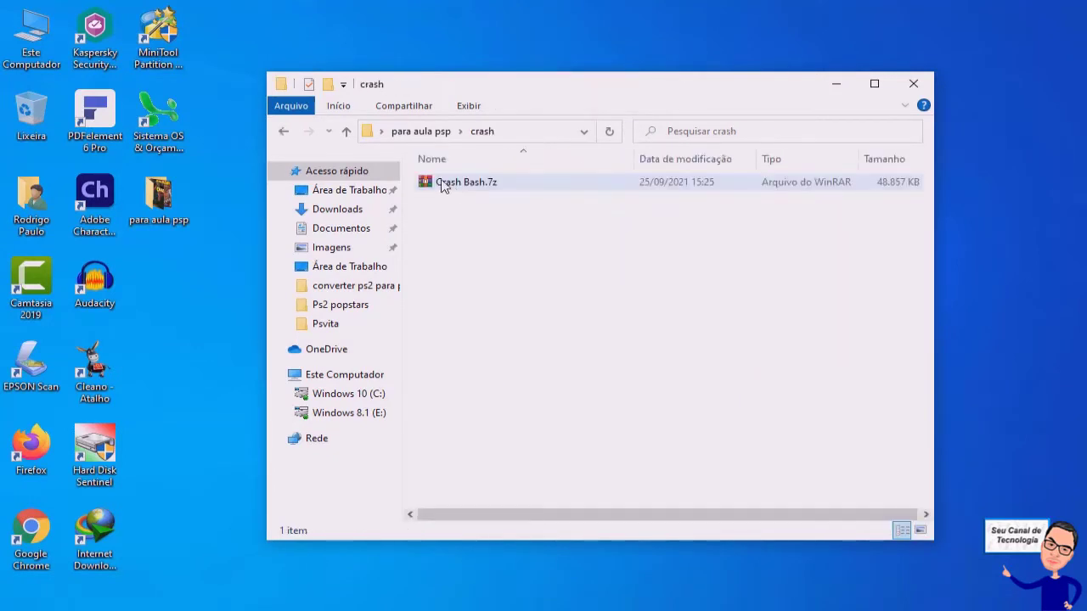
pyautogui.rightClick(441, 185)
pyautogui.click(517, 245)
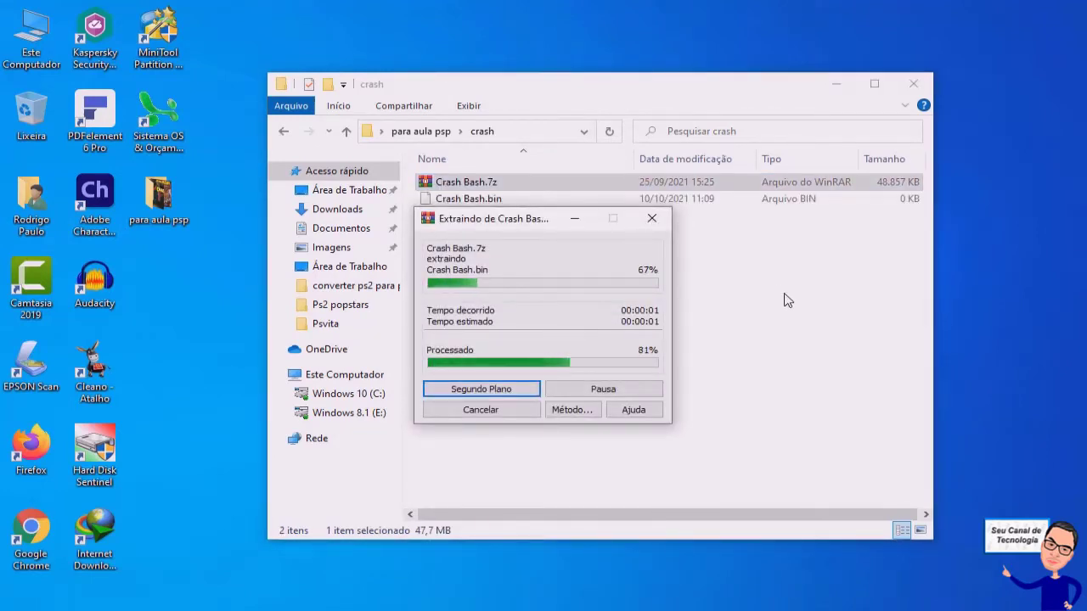
# Step: Delete the Crash Bash.7z archive from the crash folder, keeping the extracted files
pyautogui.click(495, 187)
pyautogui.press('BackSpace')
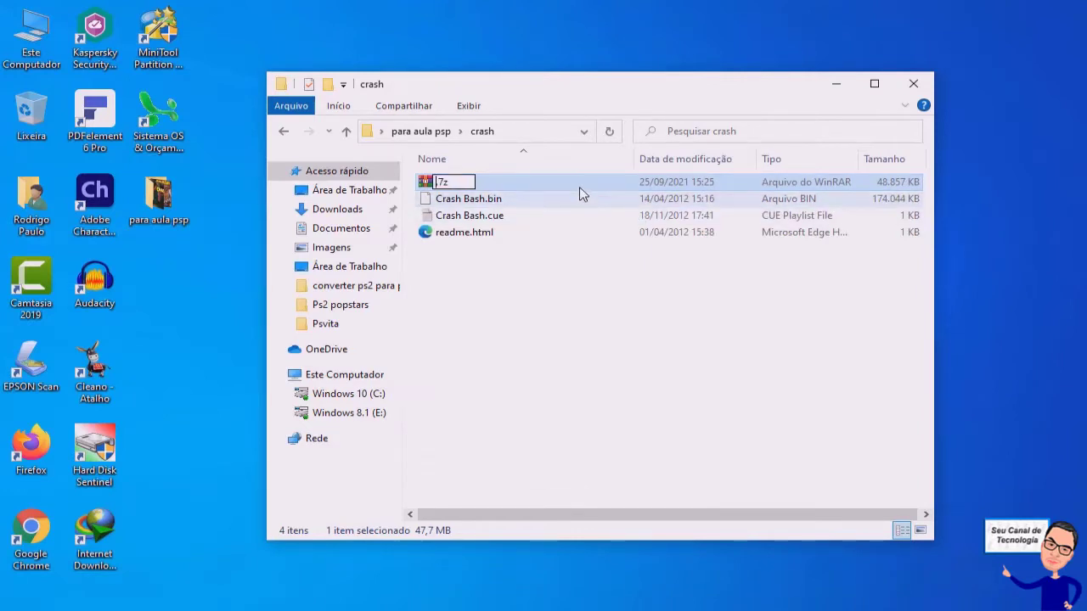
pyautogui.press('Return')
pyautogui.press('Delete')
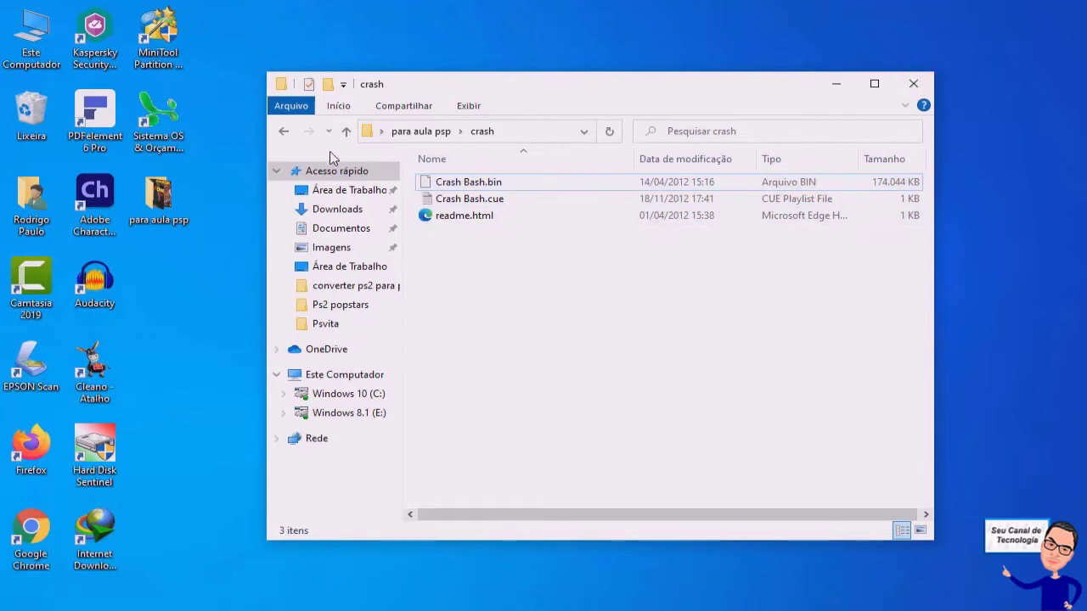
# Step: Launch PSX2PSP.exe from the PSX2PSP v.1.4.2 folder and display its conversion settings
pyautogui.click(282, 134)
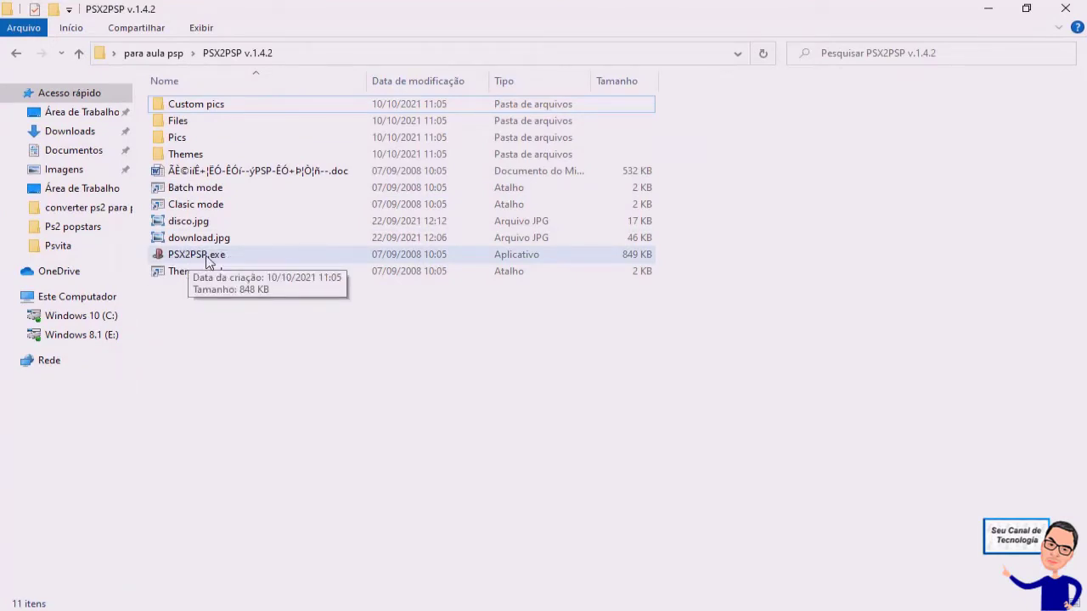
pyautogui.click(209, 261)
pyautogui.doubleClick(208, 261)
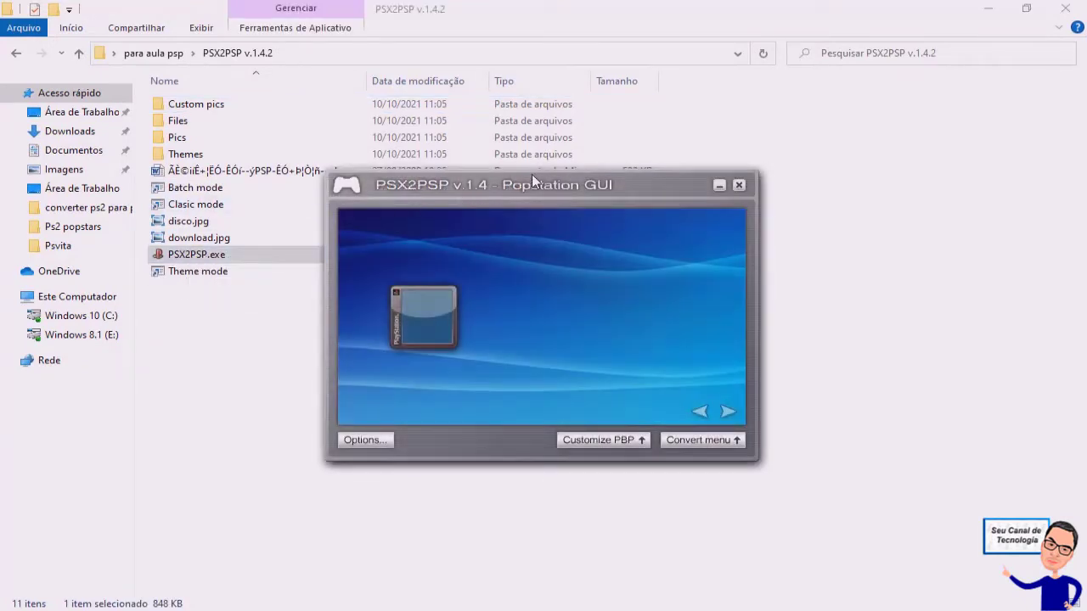
pyautogui.moveTo(532, 184); pyautogui.dragTo(510, 109)
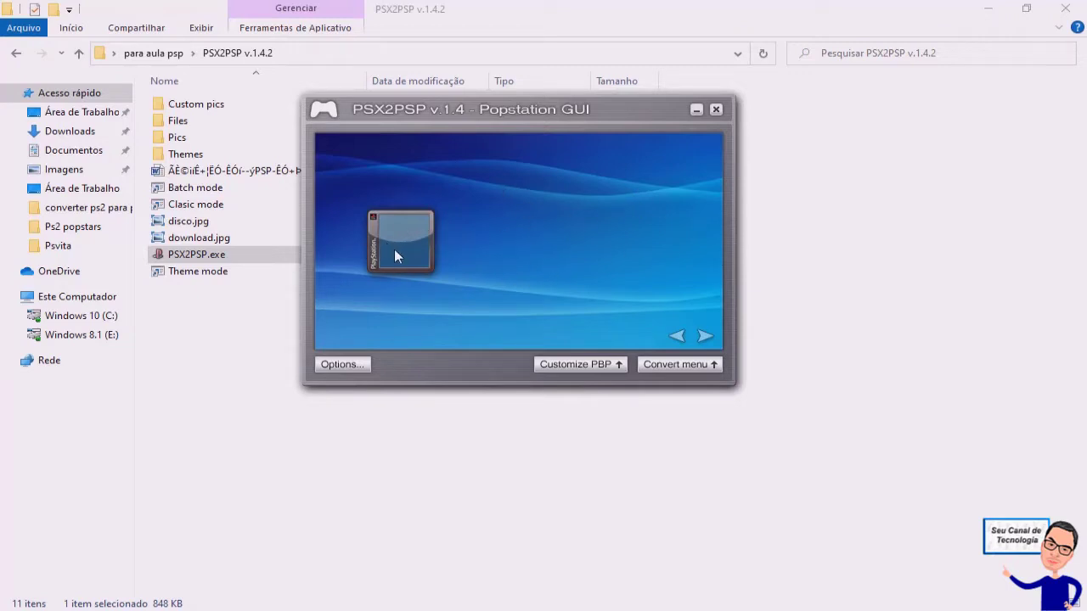
pyautogui.click(711, 363)
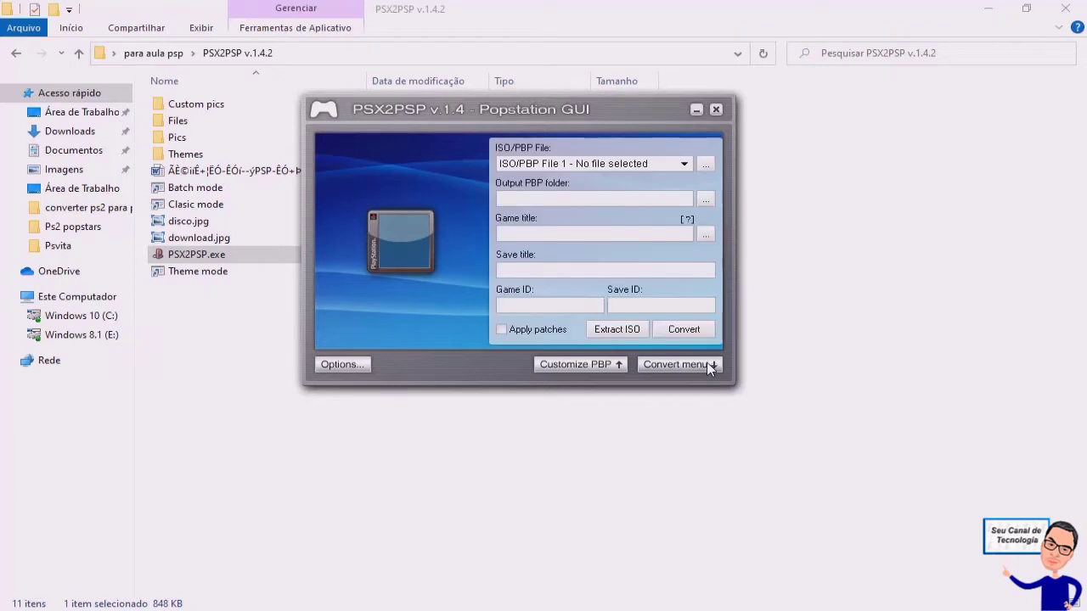
# Step: Load Crash Bash.bin from the crash folder in "para aula psp" as ISO/PBP File 1
pyautogui.click(683, 162)
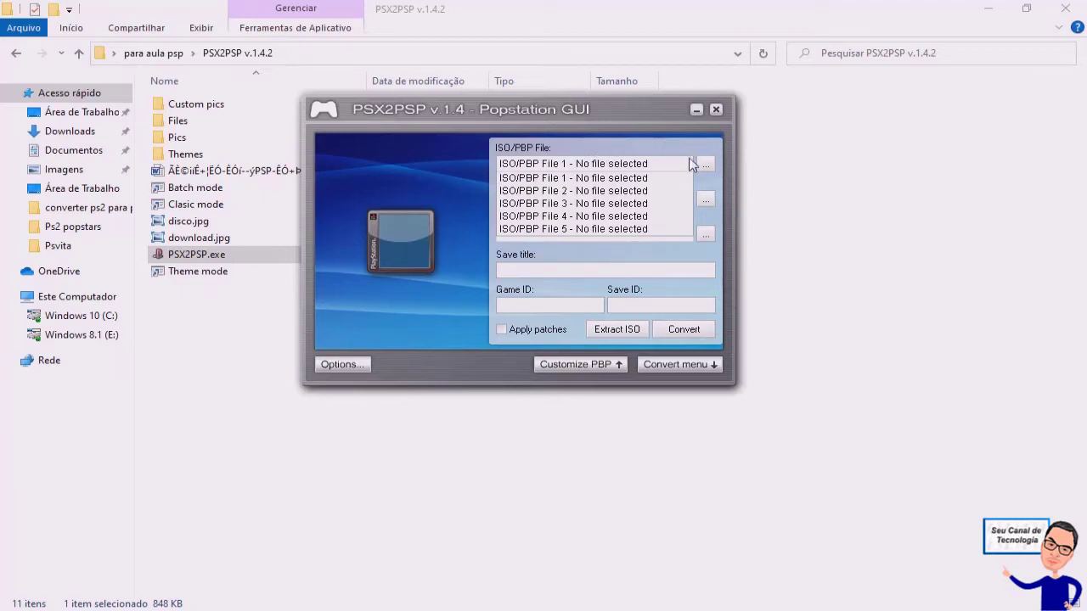
pyautogui.click(611, 179)
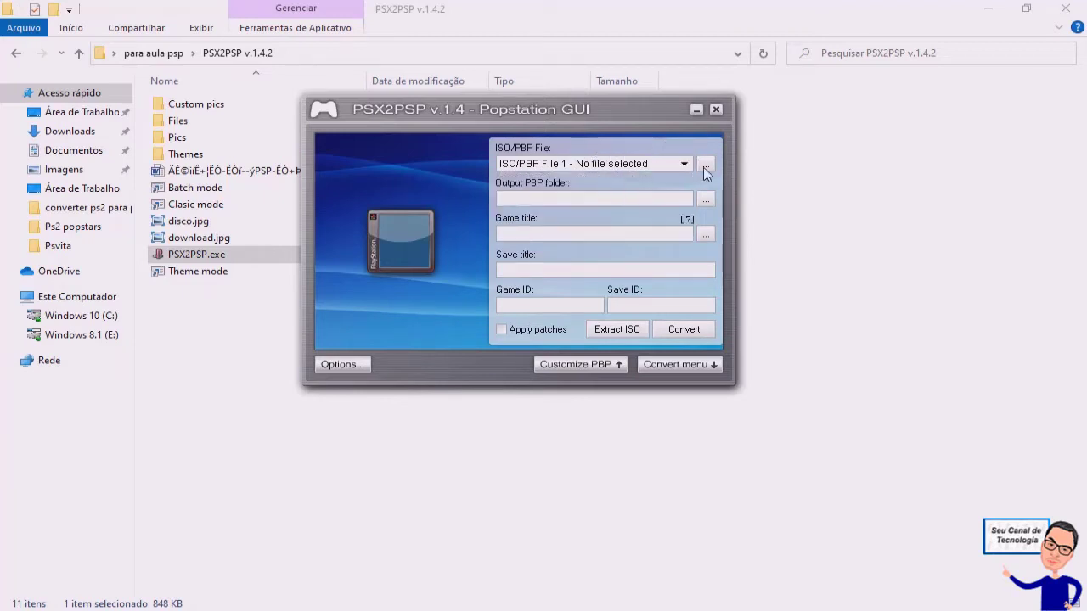
pyautogui.click(706, 164)
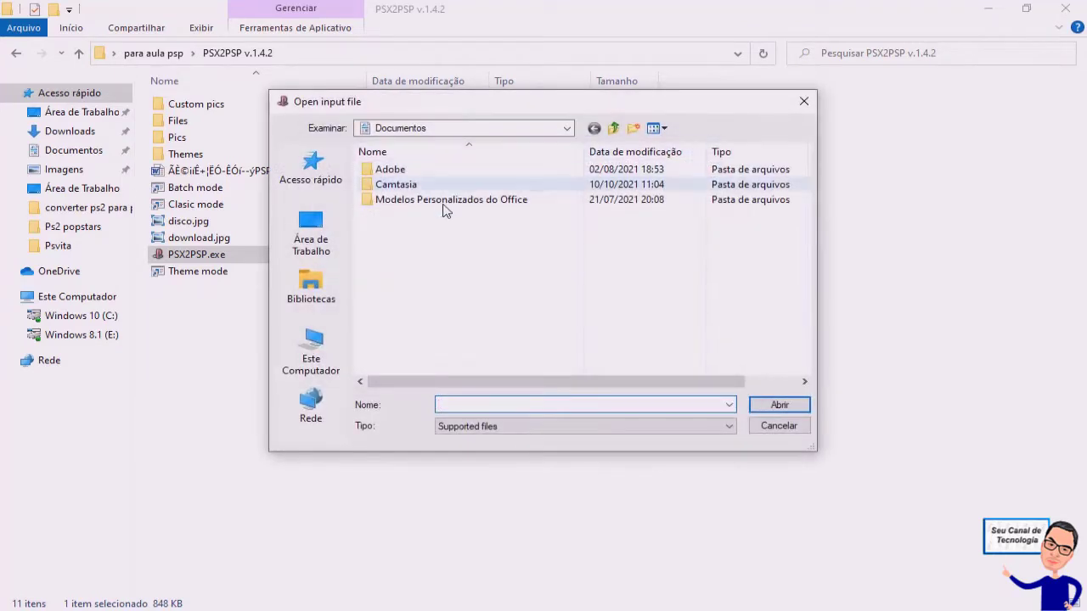
pyautogui.click(320, 227)
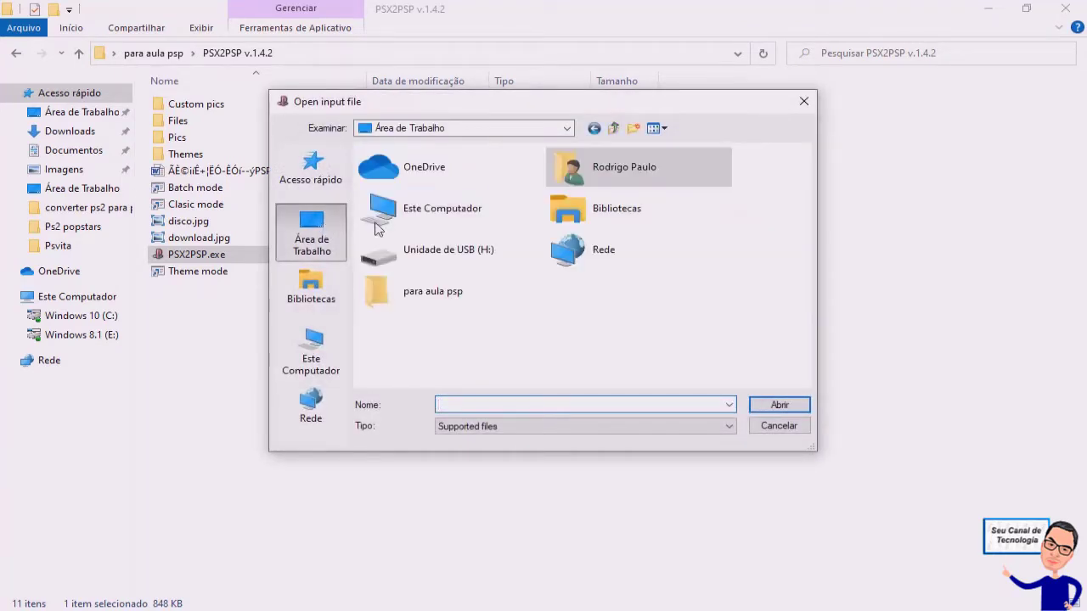
pyautogui.doubleClick(628, 174)
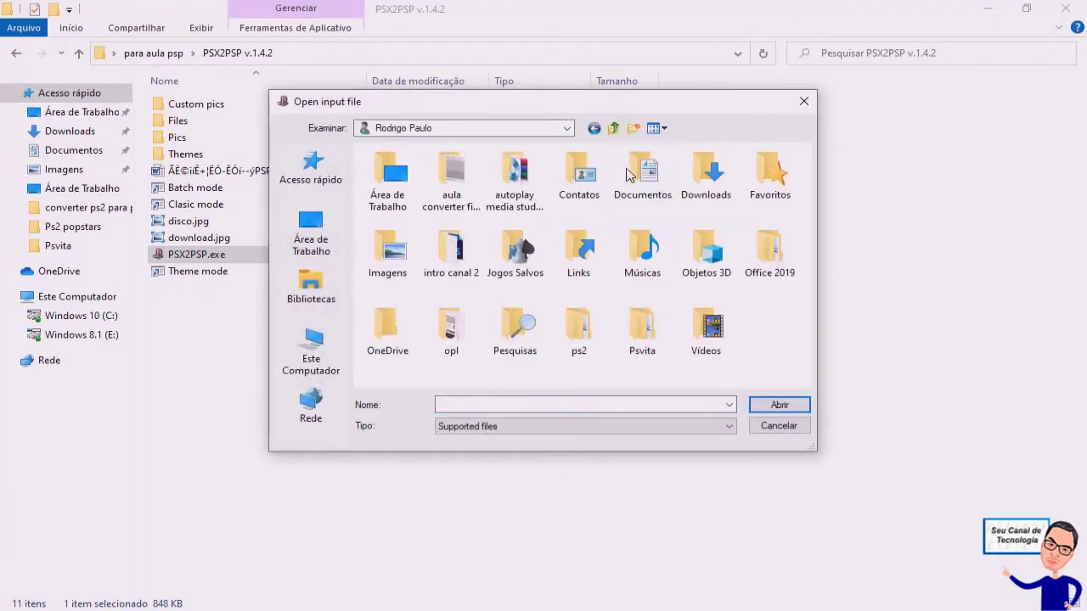
pyautogui.click(595, 128)
pyautogui.doubleClick(401, 289)
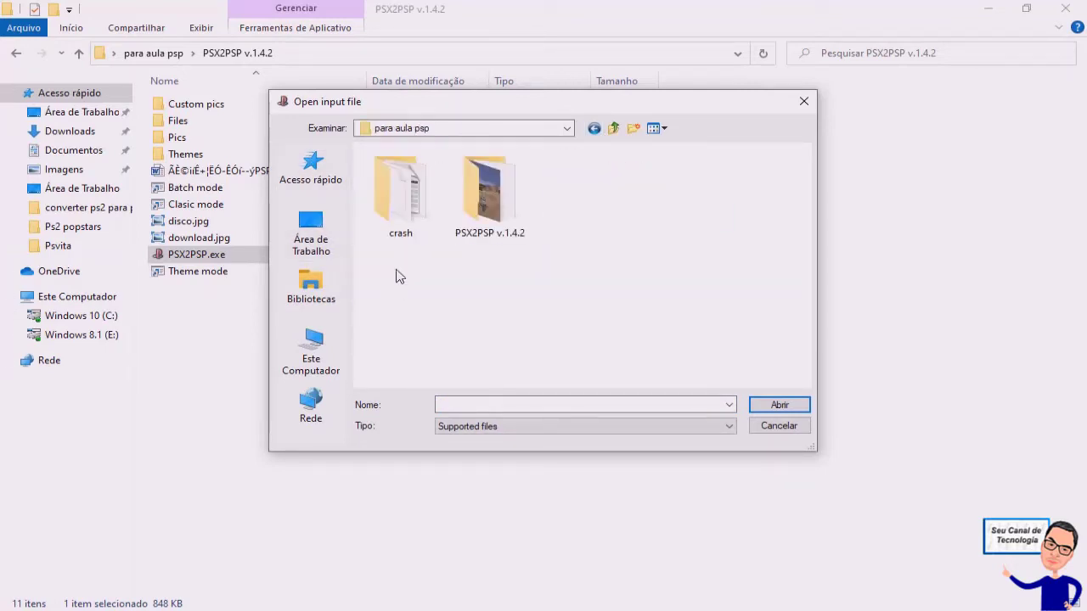
pyautogui.doubleClick(402, 204)
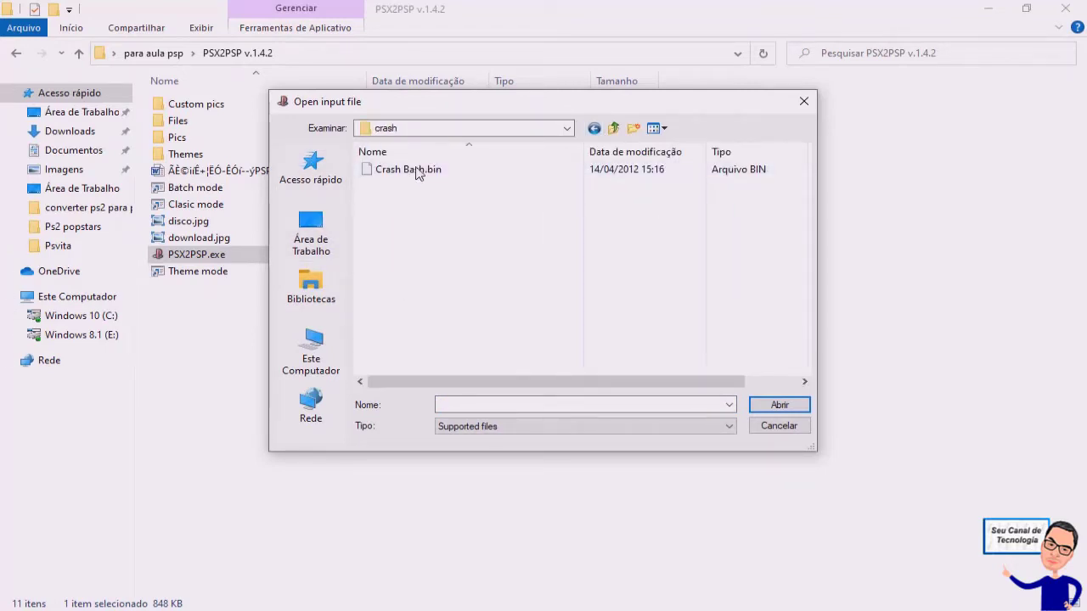
pyautogui.click(417, 174)
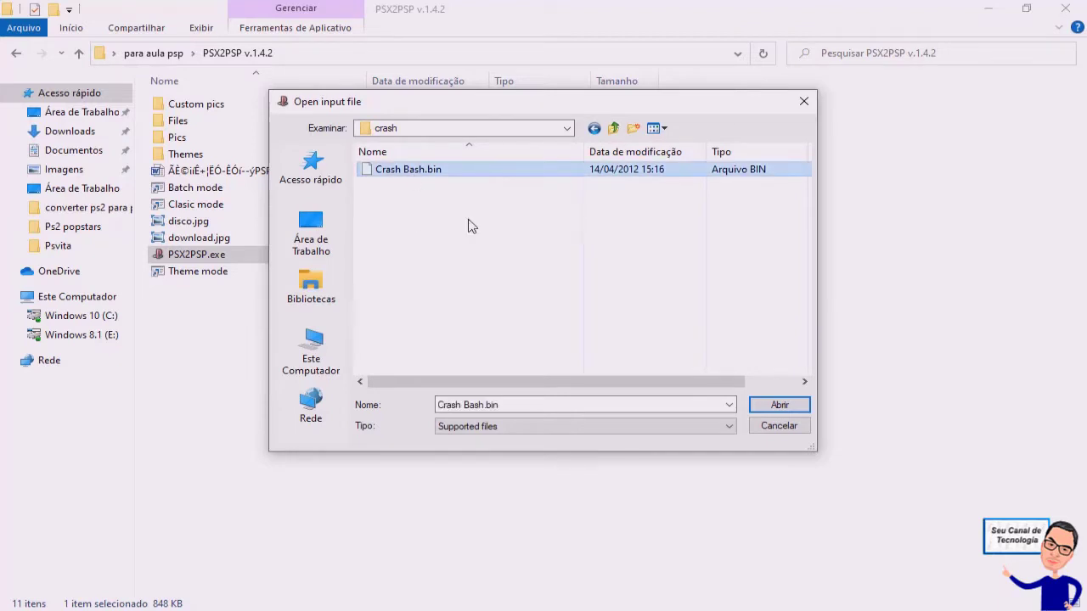
pyautogui.click(779, 406)
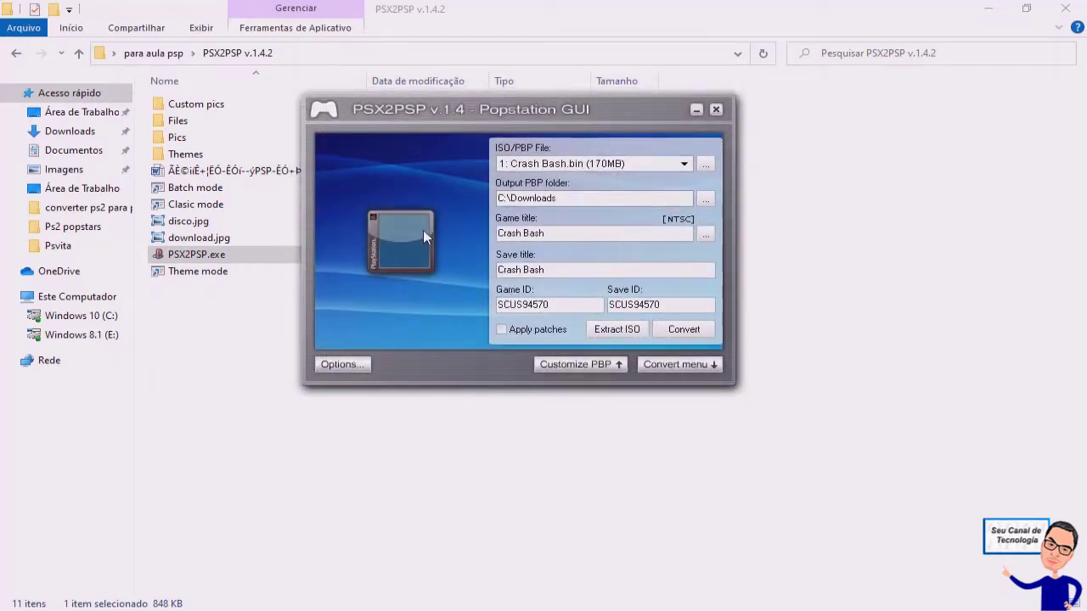
pyautogui.moveTo(581, 107); pyautogui.dragTo(700, 83)
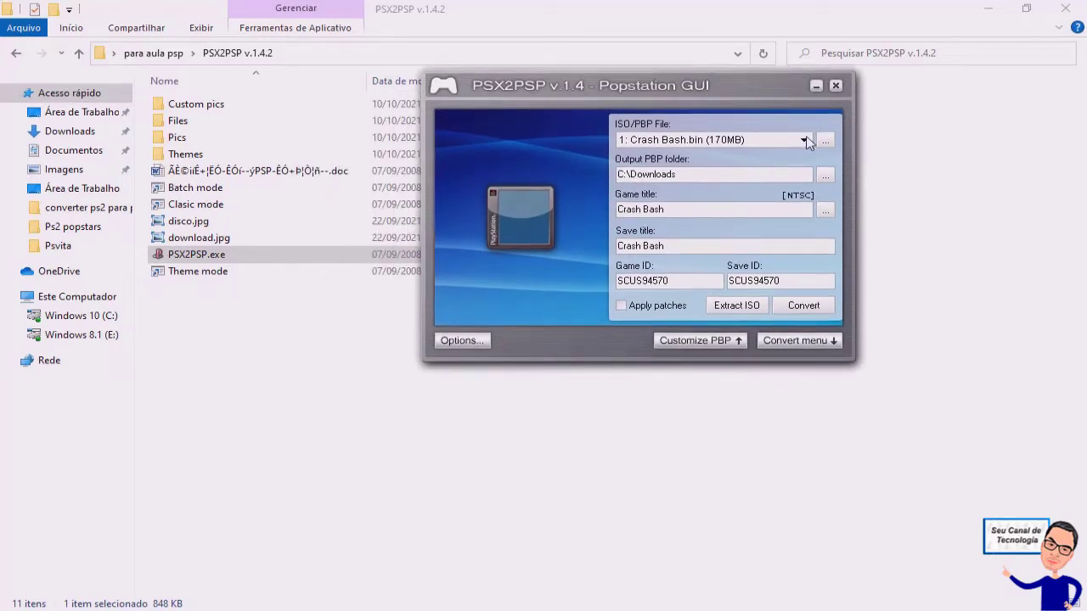
# Step: Set crash logo.png from the "para aula psp" desktop folder as the PBP icon image
pyautogui.click(832, 340)
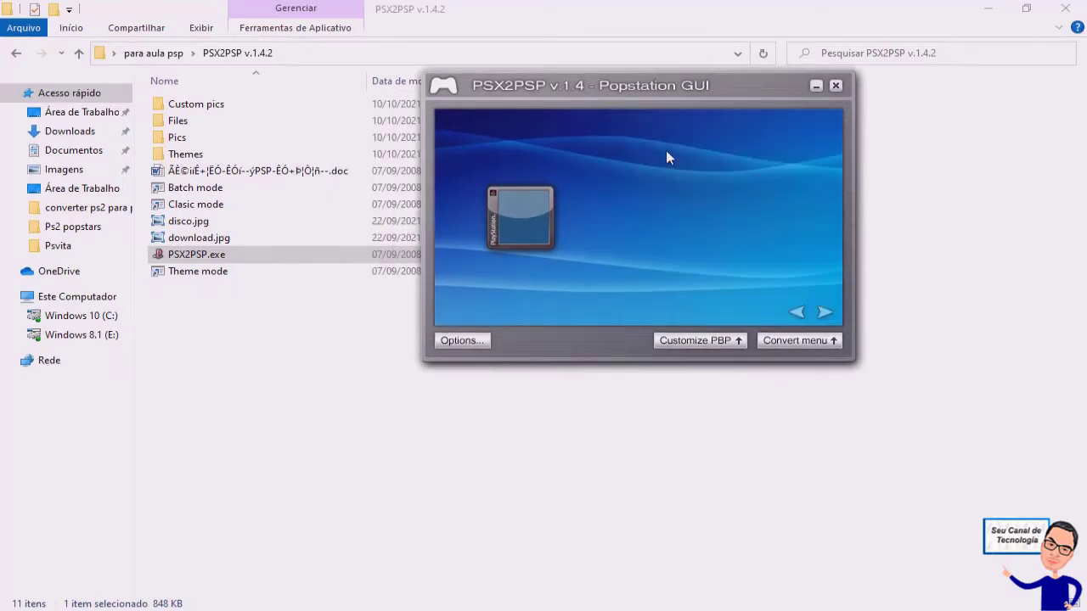
pyautogui.click(728, 340)
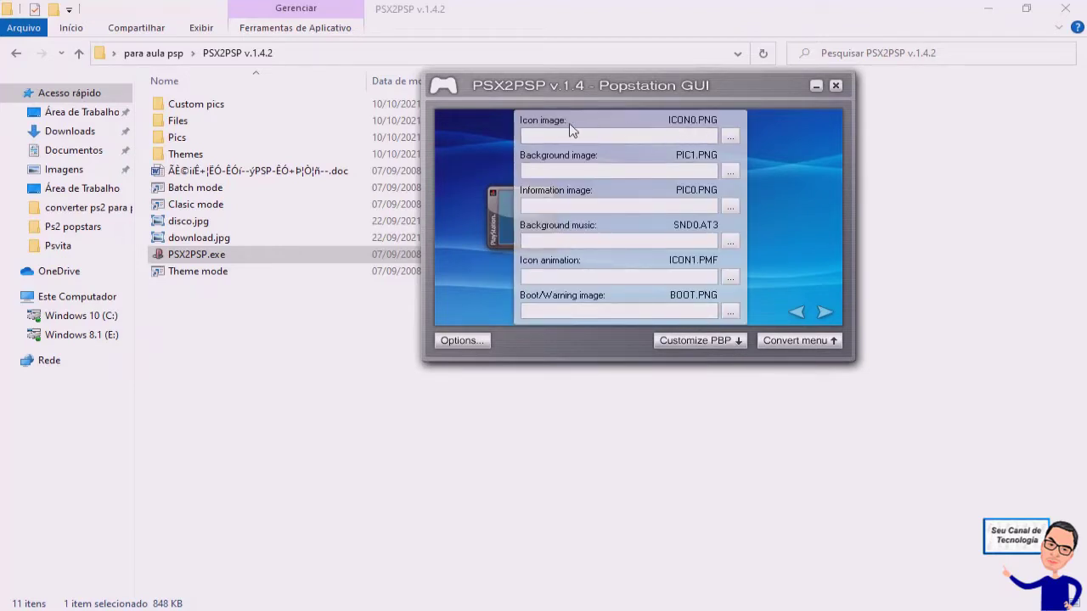
pyautogui.click(724, 340)
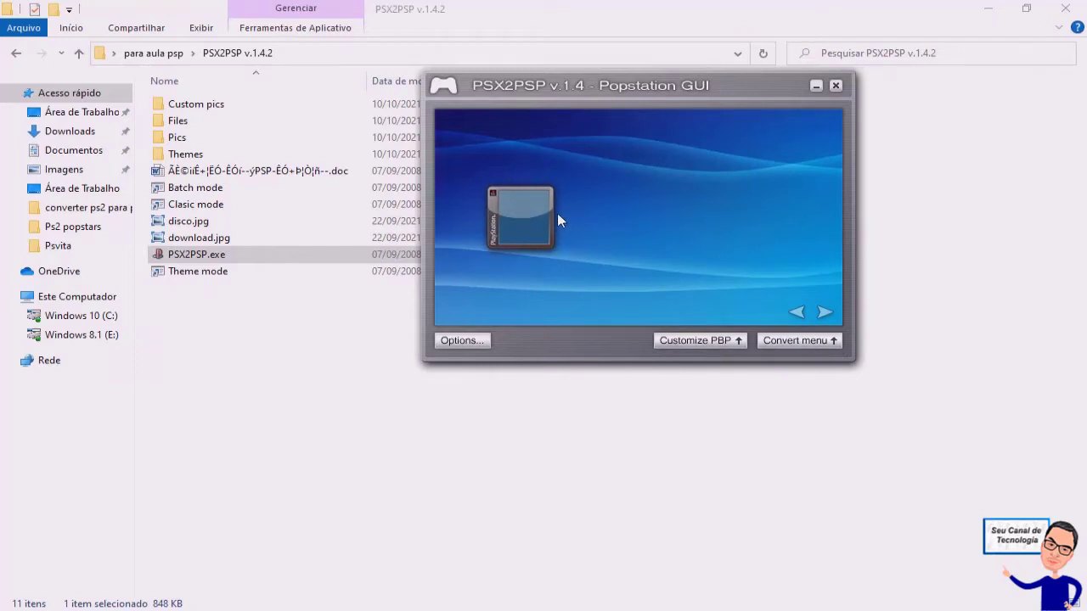
pyautogui.click(734, 340)
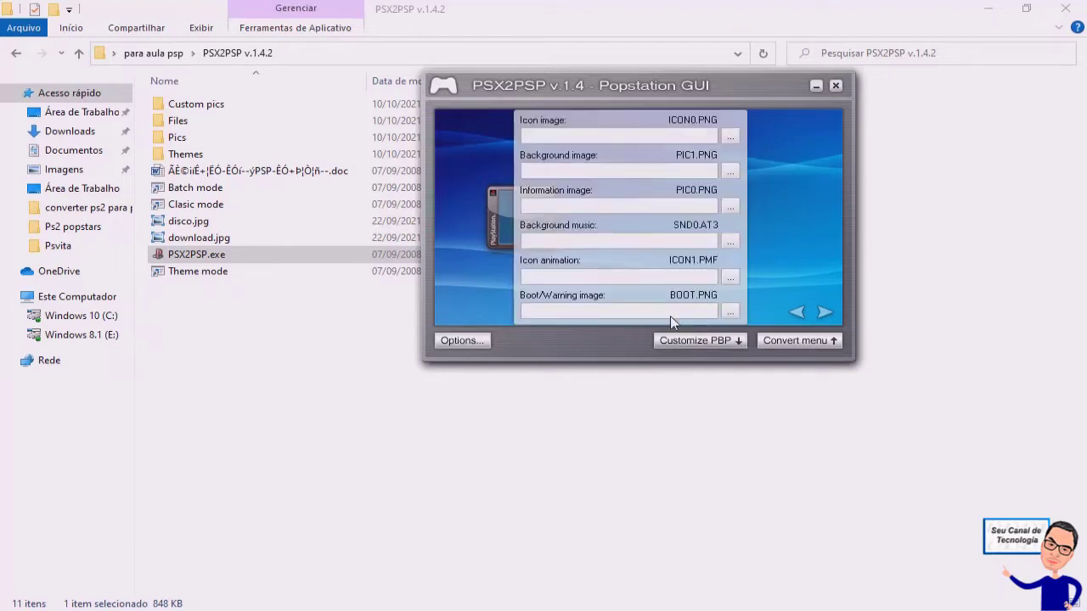
pyautogui.click(730, 137)
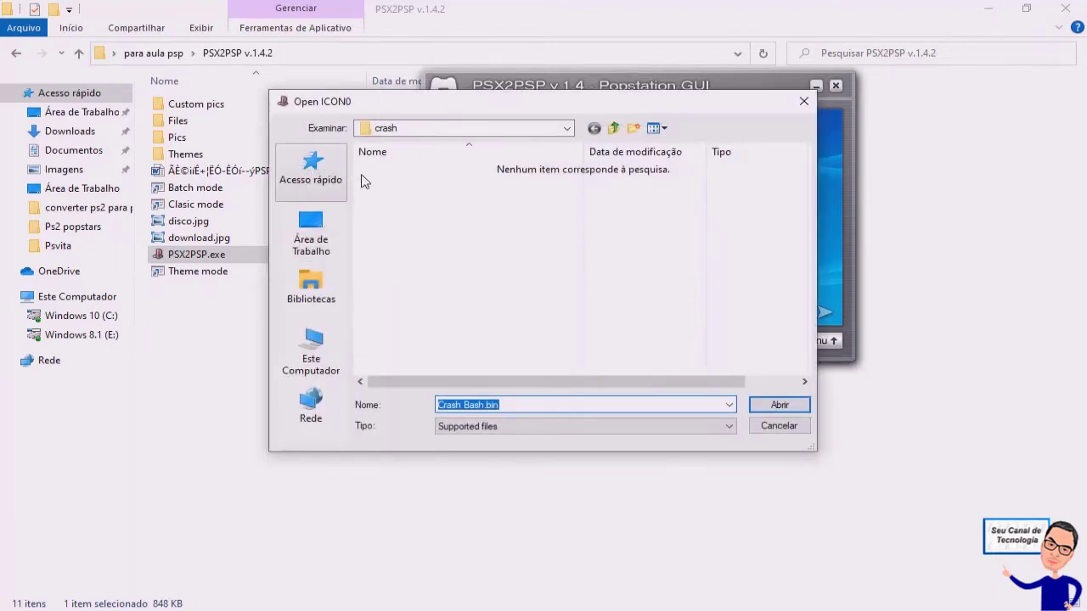
pyautogui.click(311, 231)
pyautogui.doubleClick(448, 291)
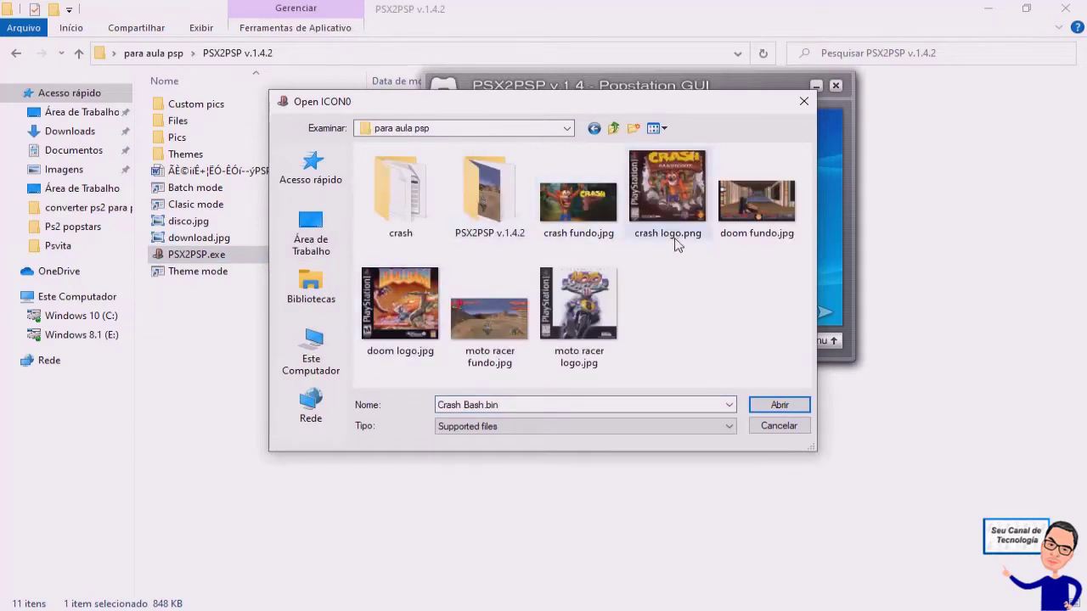
pyautogui.click(665, 187)
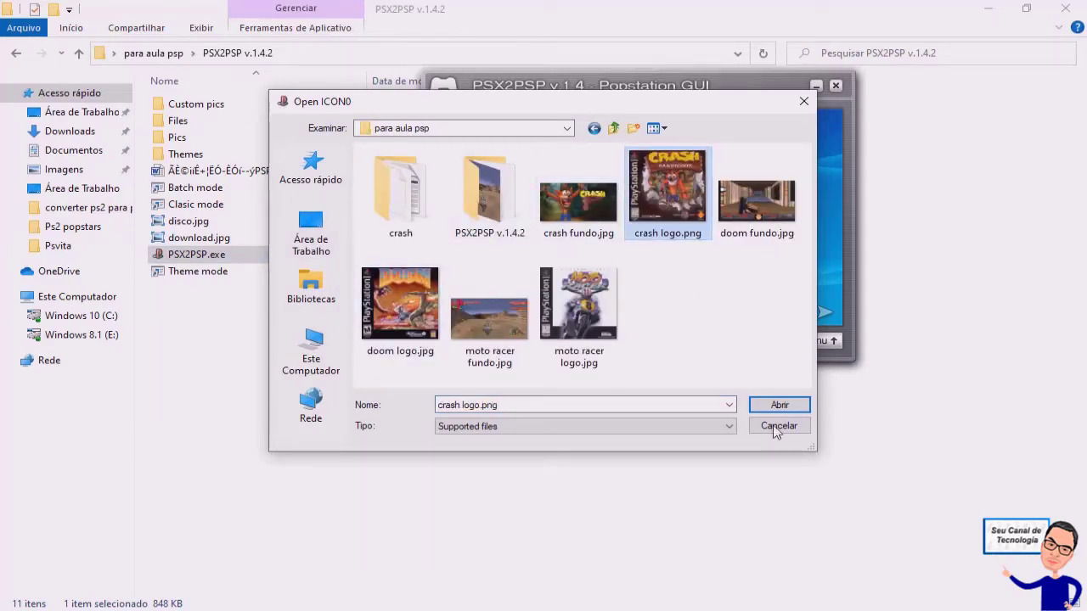
pyautogui.click(779, 405)
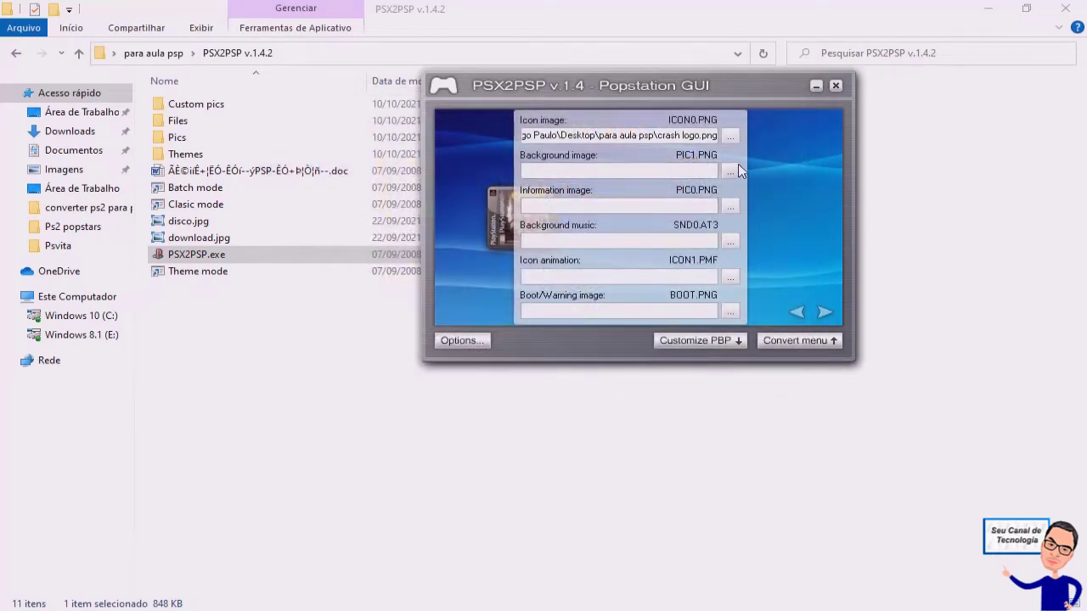
# Step: Set crash fundo.jpg as the PBP background image and preview it with the customization settings hidden
pyautogui.click(729, 172)
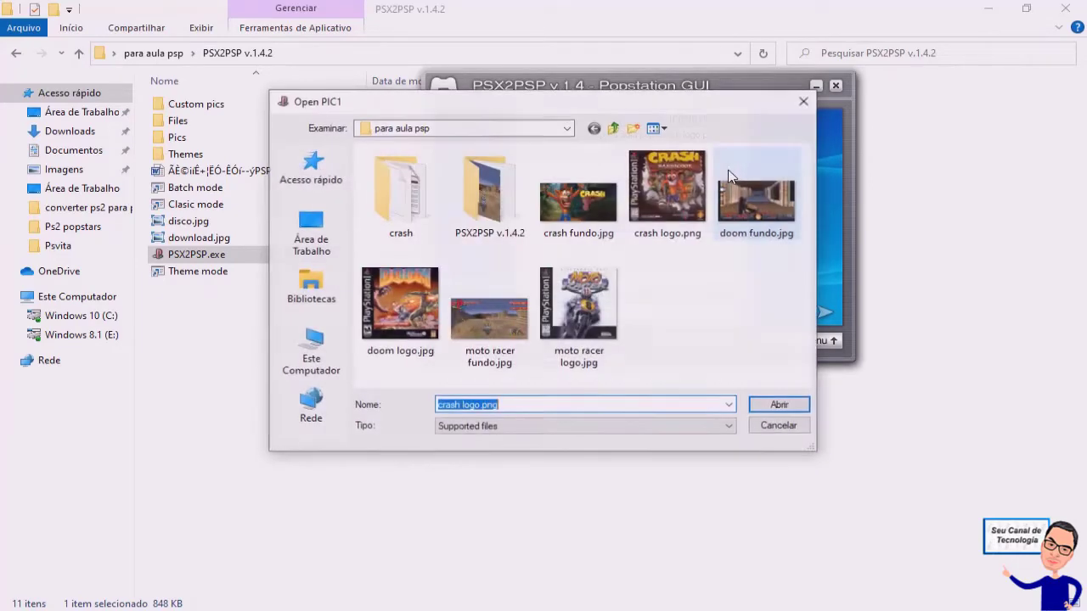
pyautogui.click(592, 218)
pyautogui.click(779, 405)
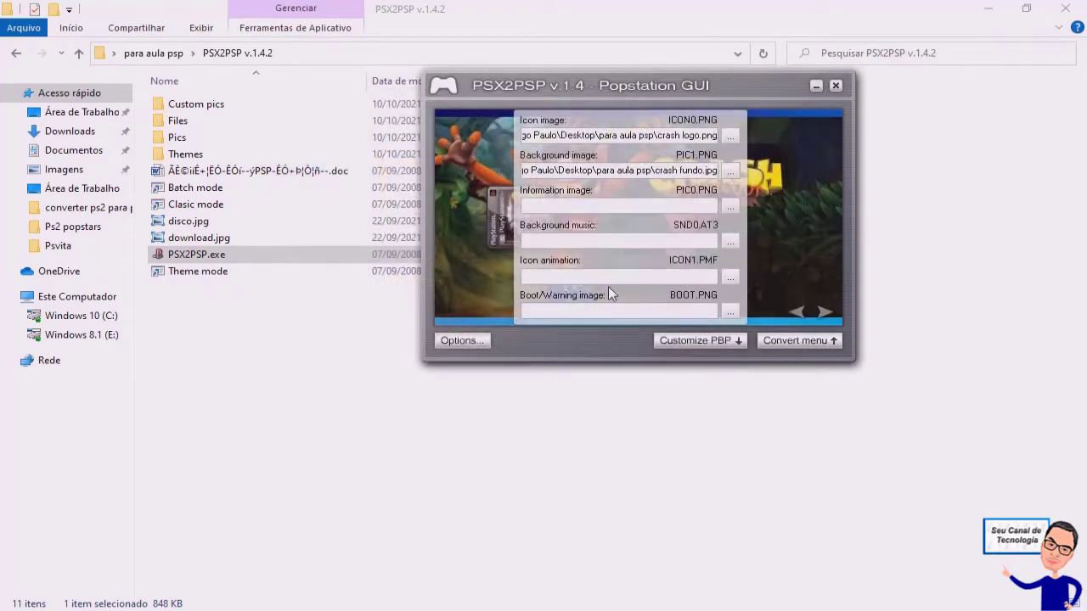
pyautogui.click(736, 341)
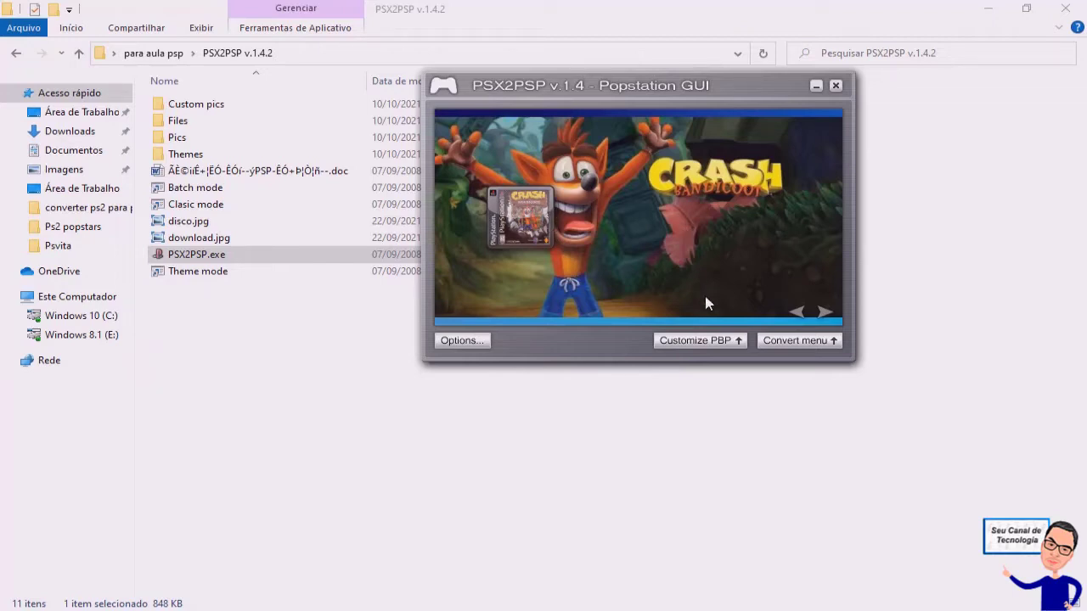
# Step: Close PSX2PSP and view crash logo.png and crash fundo.jpg from the "para aula psp" folder
pyautogui.click(836, 86)
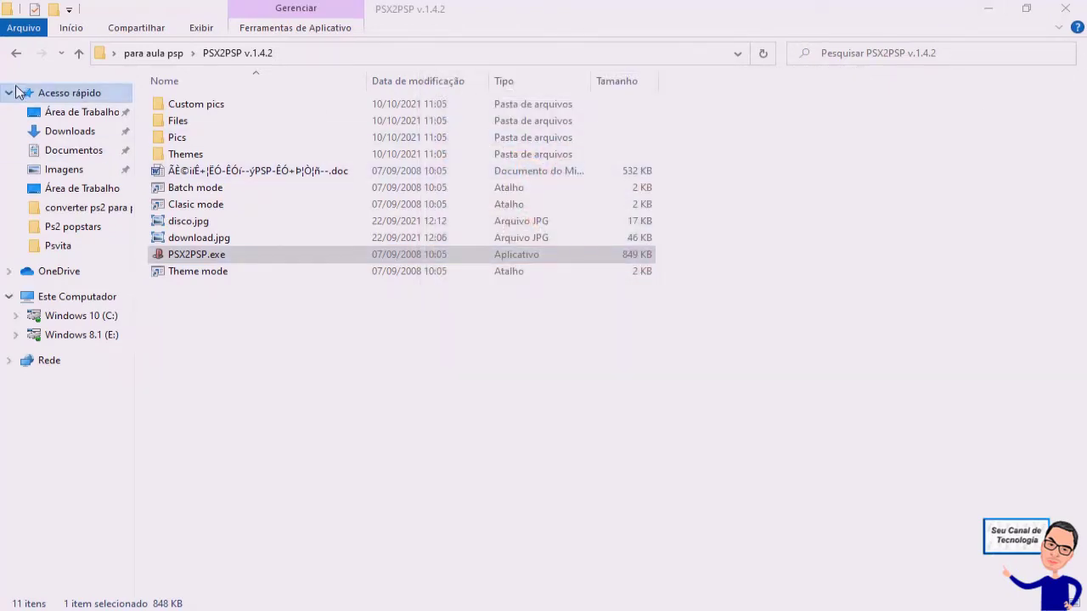
pyautogui.click(13, 56)
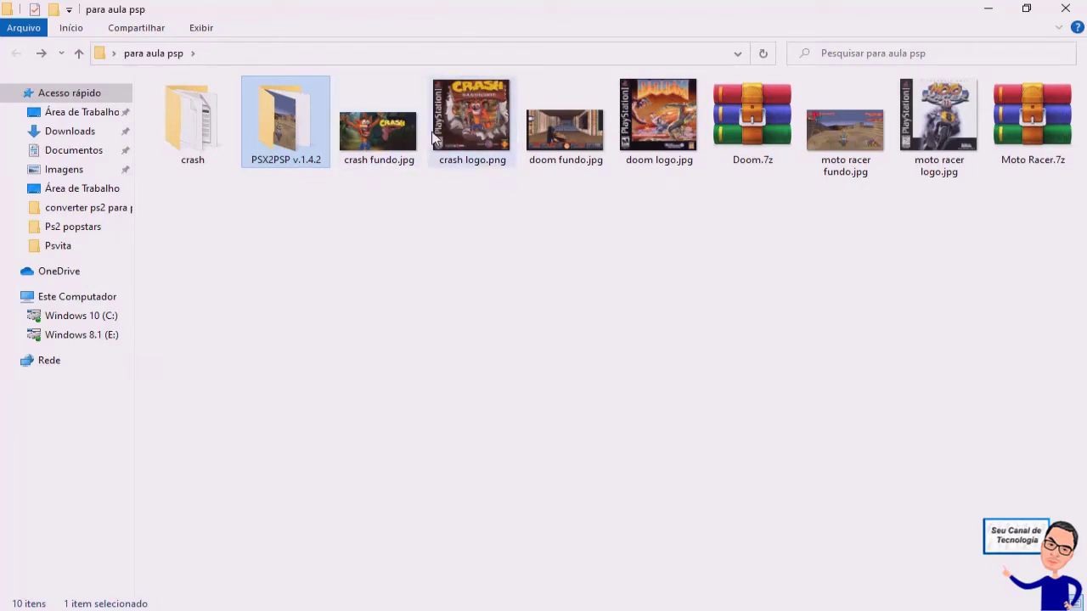
pyautogui.doubleClick(460, 117)
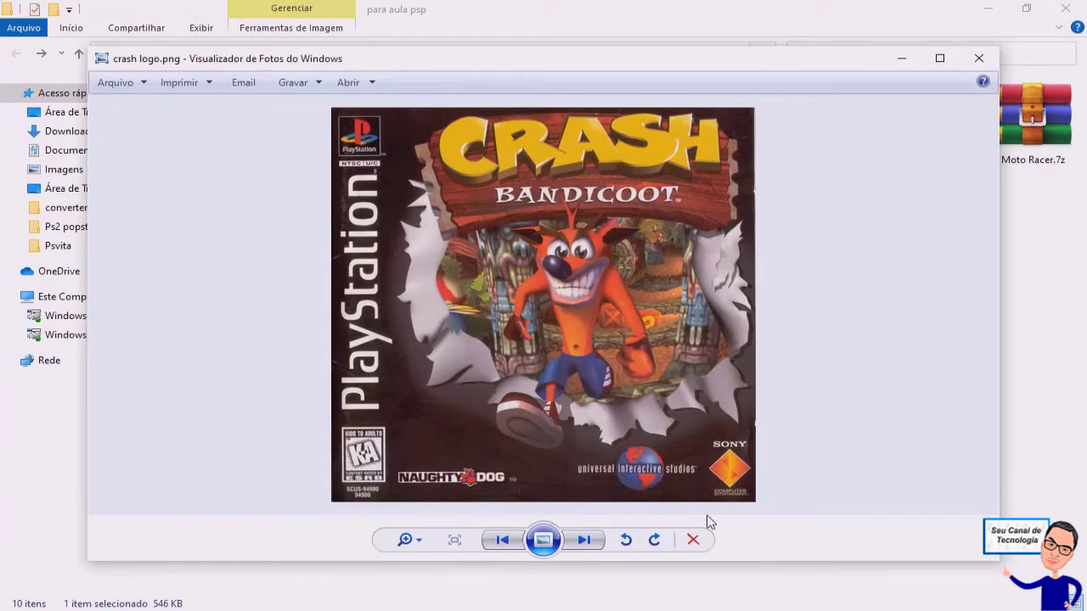
pyautogui.click(979, 58)
pyautogui.click(382, 142)
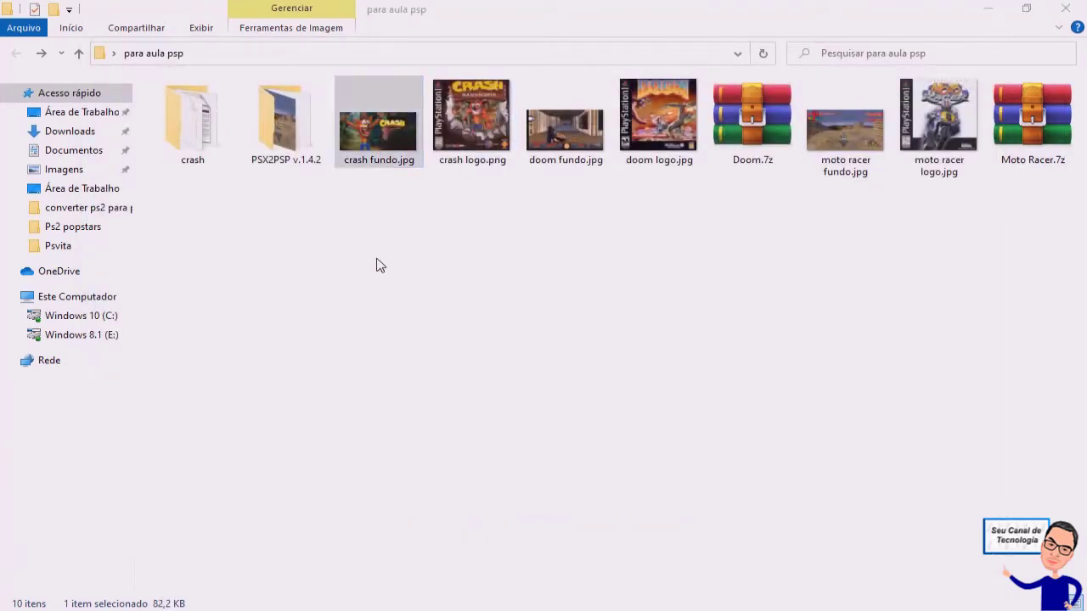
pyautogui.click(374, 122)
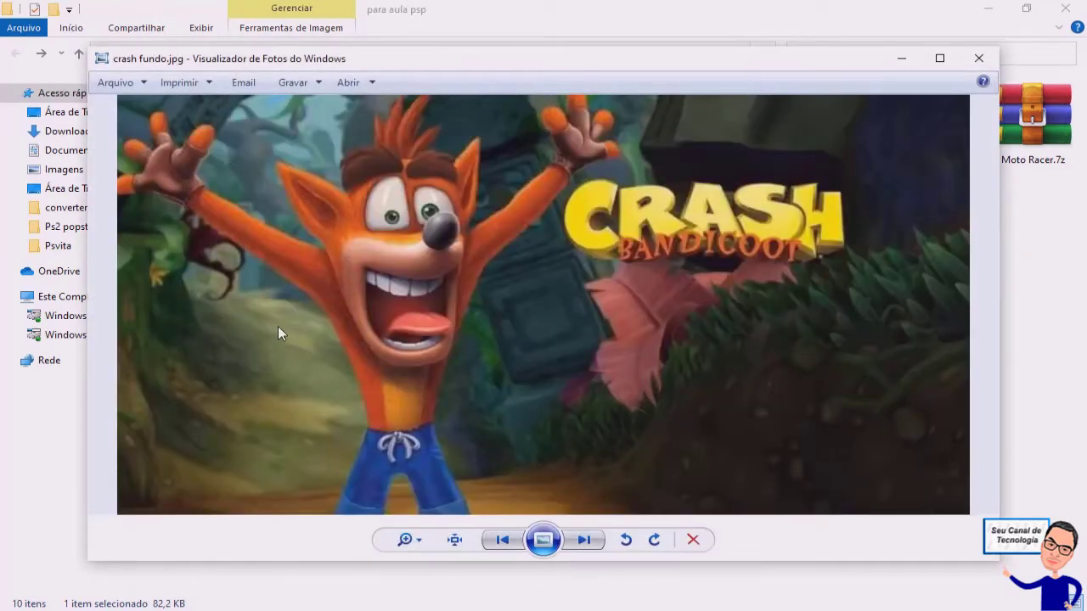
pyautogui.click(980, 58)
# Step: Open crash logo.png in Adobe Photoshop CC 2017, leaving it without color management
pyautogui.rightClick(470, 118)
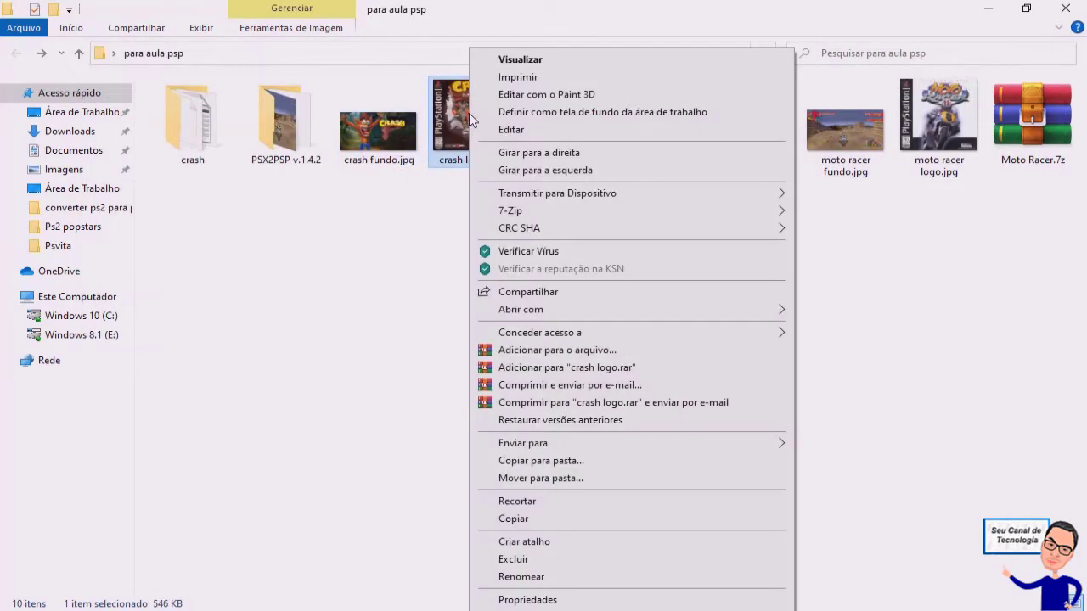
pyautogui.moveTo(778, 311)
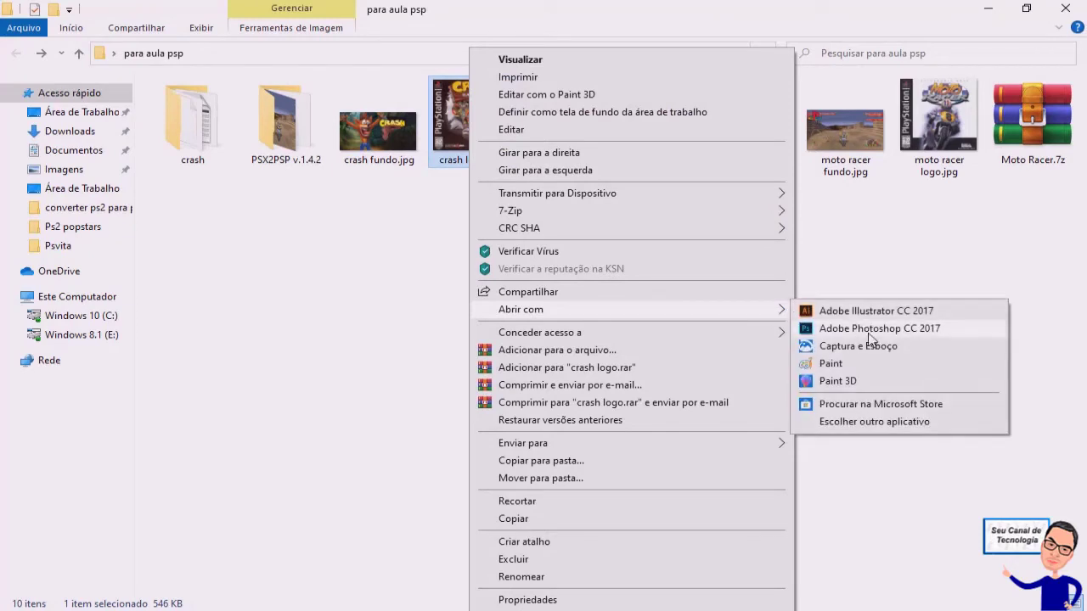
pyautogui.click(878, 329)
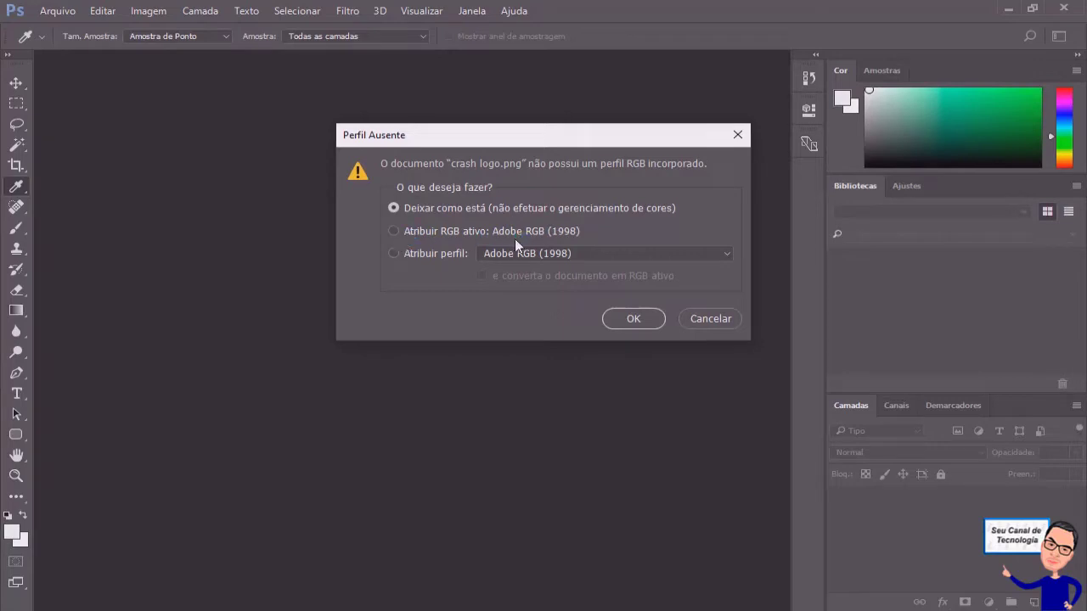
pyautogui.click(632, 318)
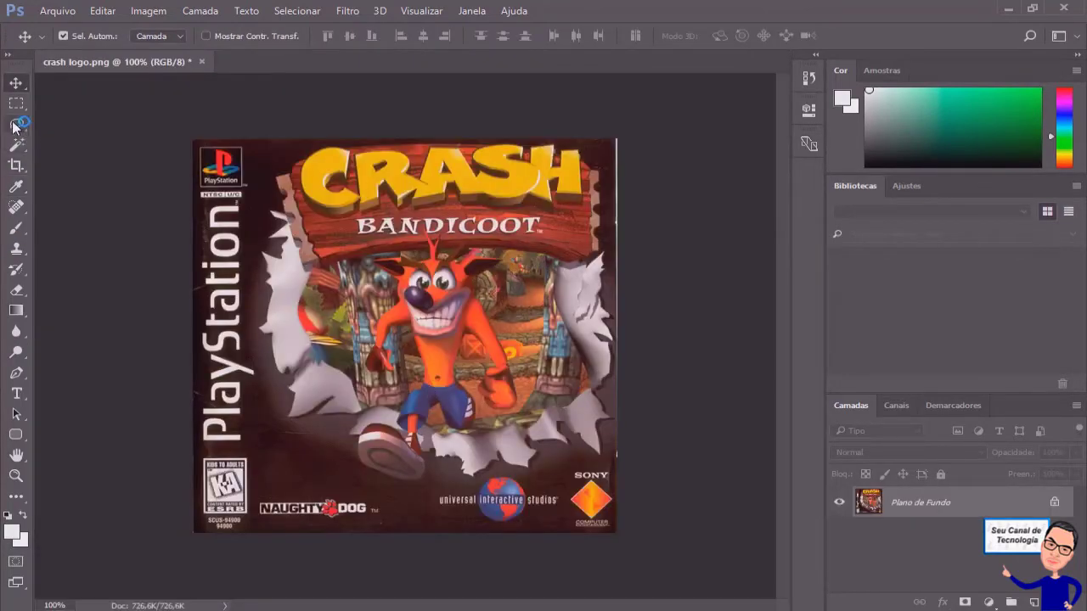
# Step: Crop a thin strip off the right edge of the cover image, leaving it about 490 px wide
pyautogui.click(16, 166)
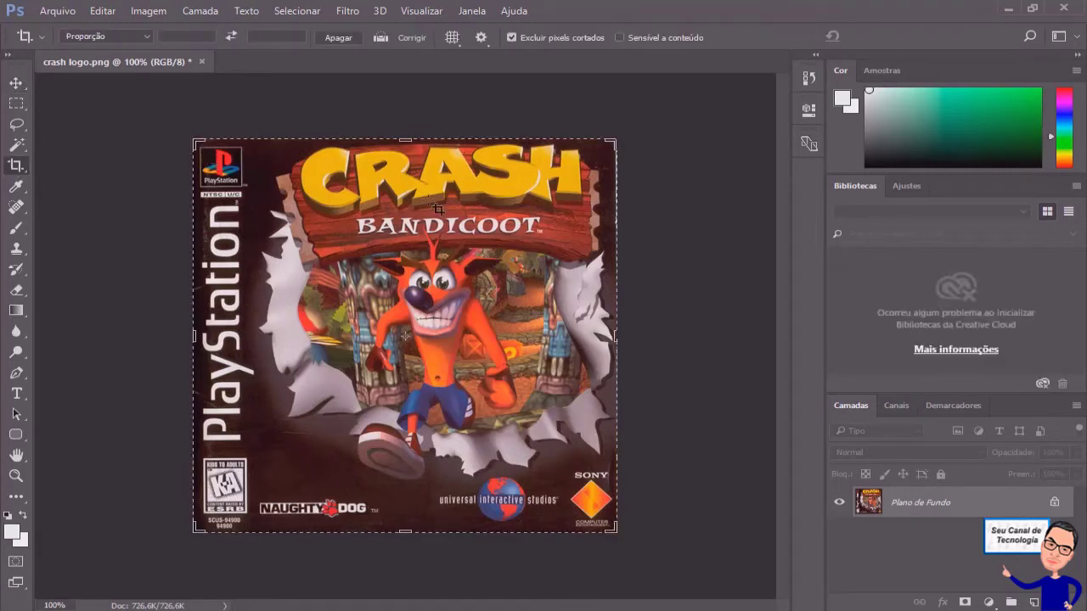
pyautogui.moveTo(615, 336); pyautogui.dragTo(610, 337)
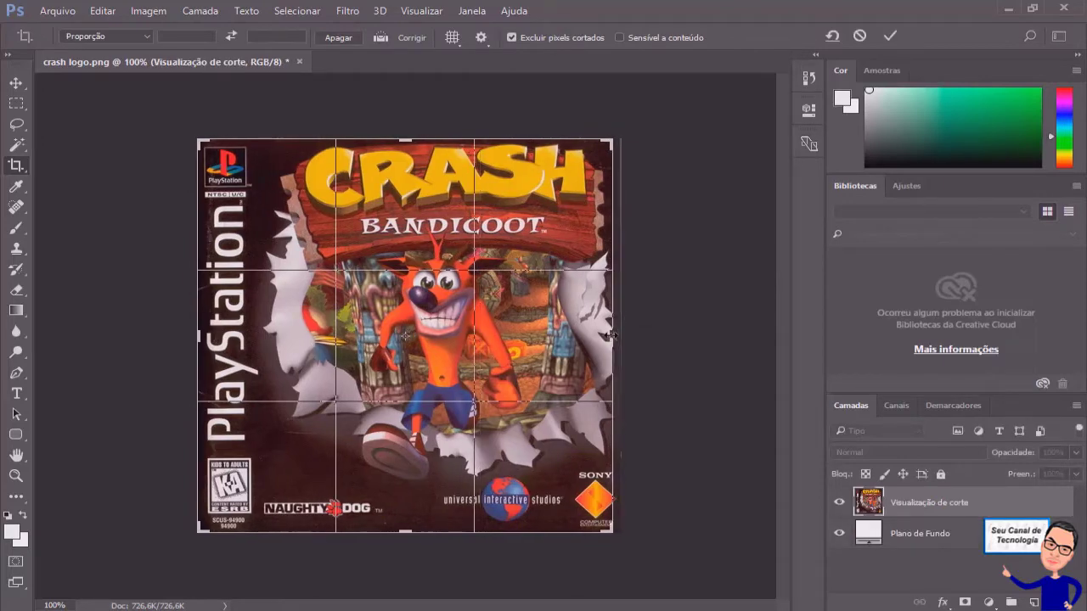
pyautogui.press('Return')
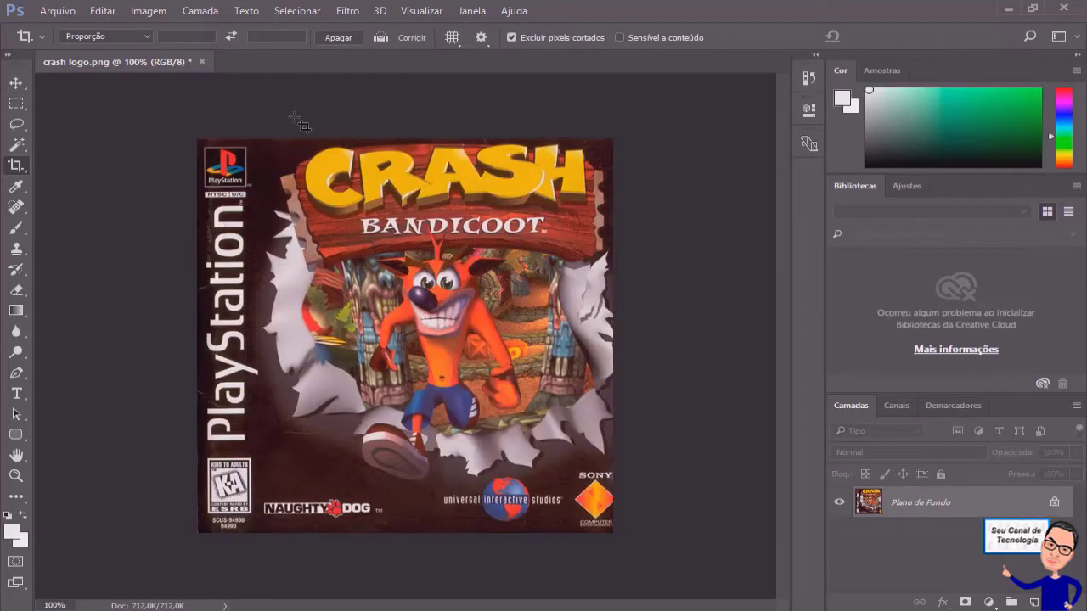
# Step: Switch the image size units to pixels and set the cover image's width to 80 pixels
pyautogui.click(146, 12)
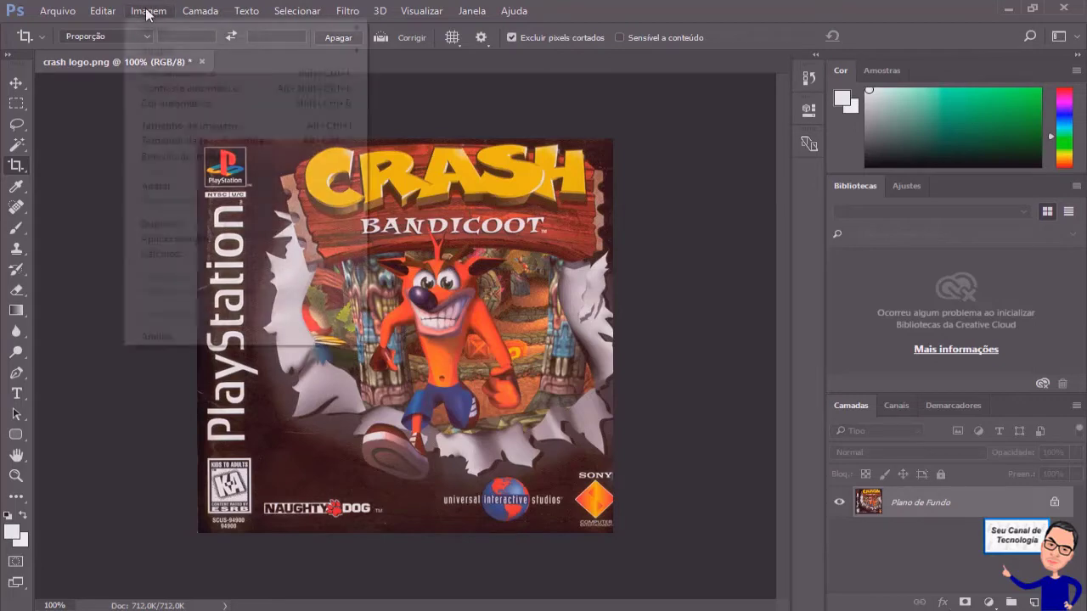
pyautogui.click(192, 125)
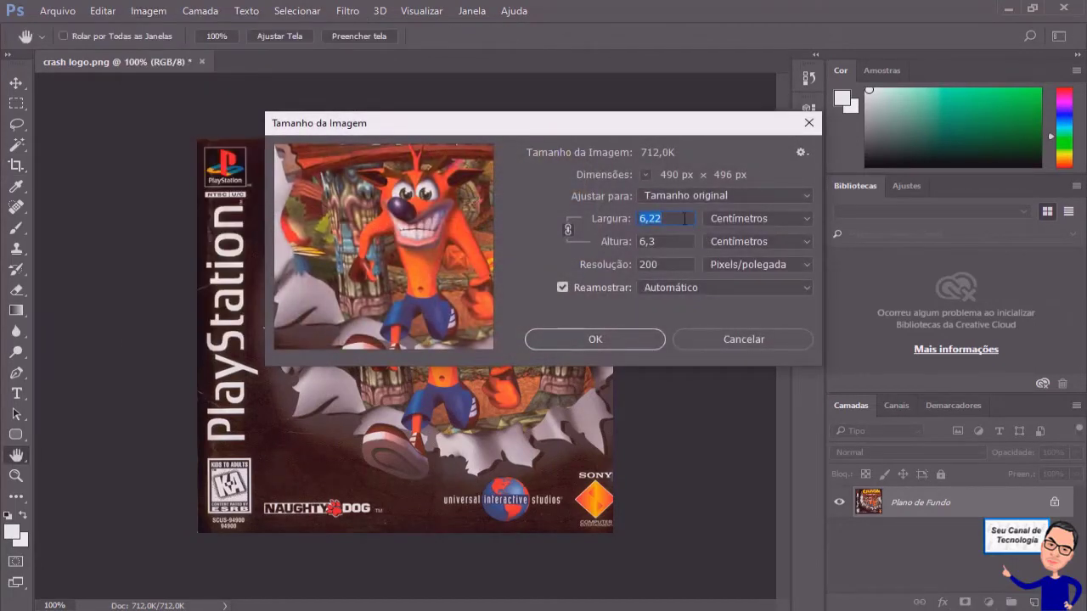
pyautogui.click(681, 218)
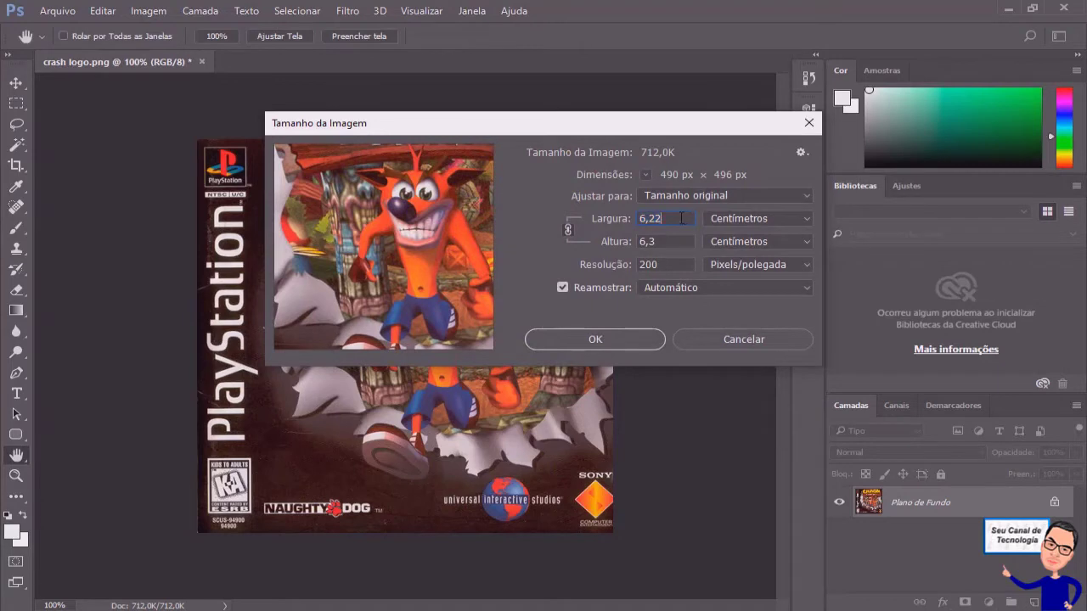
pyautogui.click(806, 218)
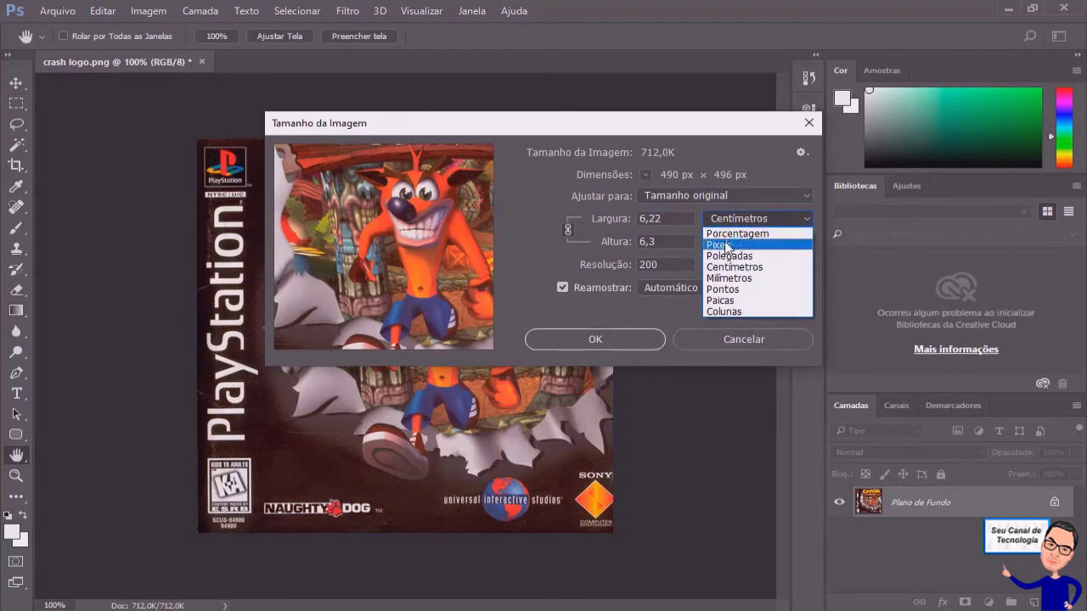
pyautogui.click(724, 244)
pyautogui.click(610, 217)
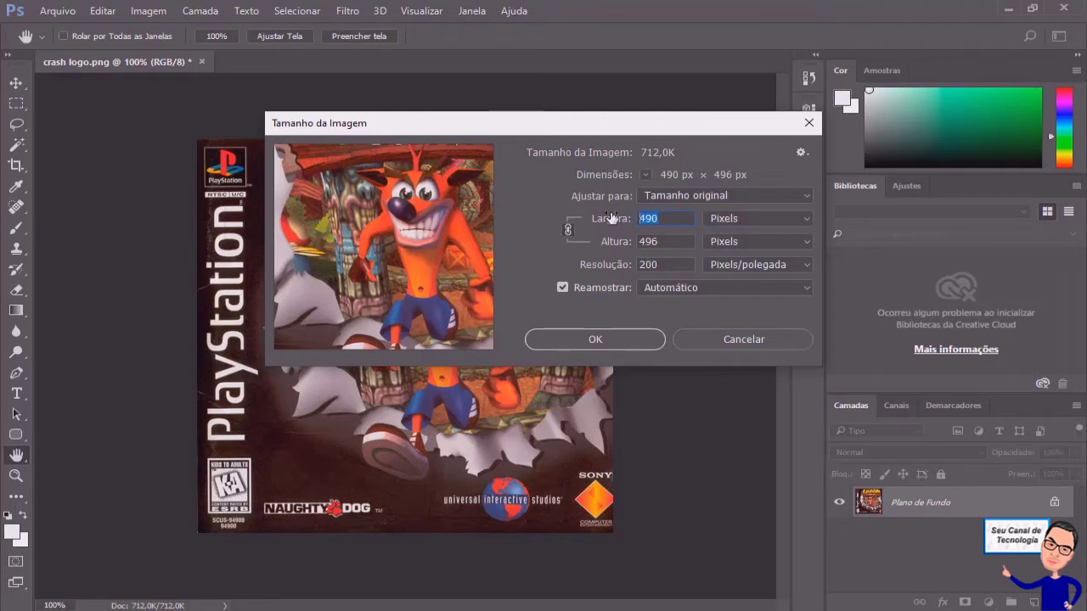
pyautogui.write('80')
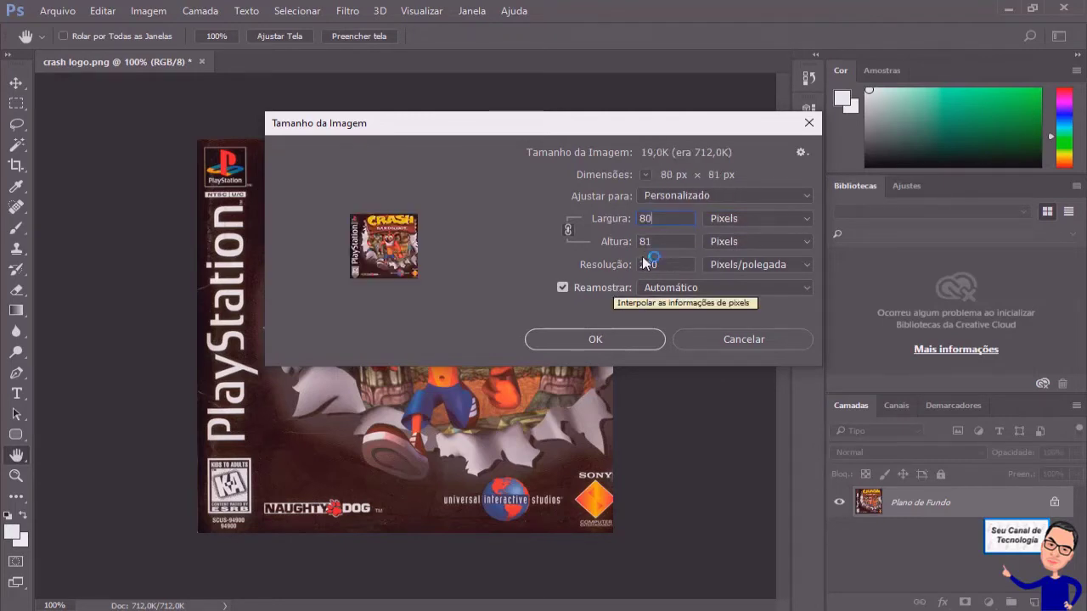
# Step: Unlink the image proportions, set the height to 80 pixels, and apply the new image size
pyautogui.click(569, 230)
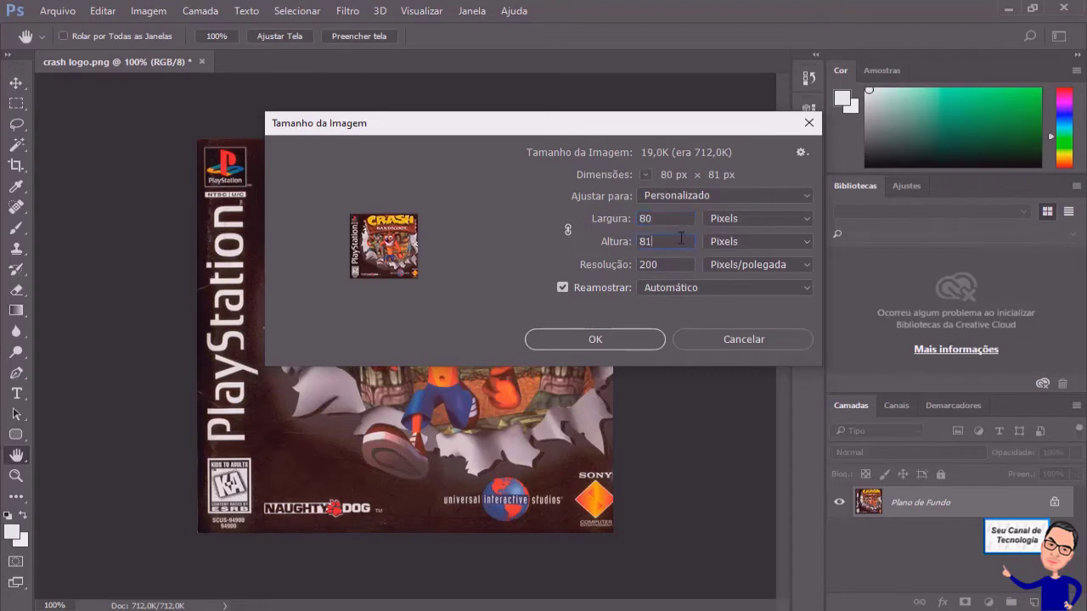
pyautogui.press('BackSpace')
pyautogui.write('0')
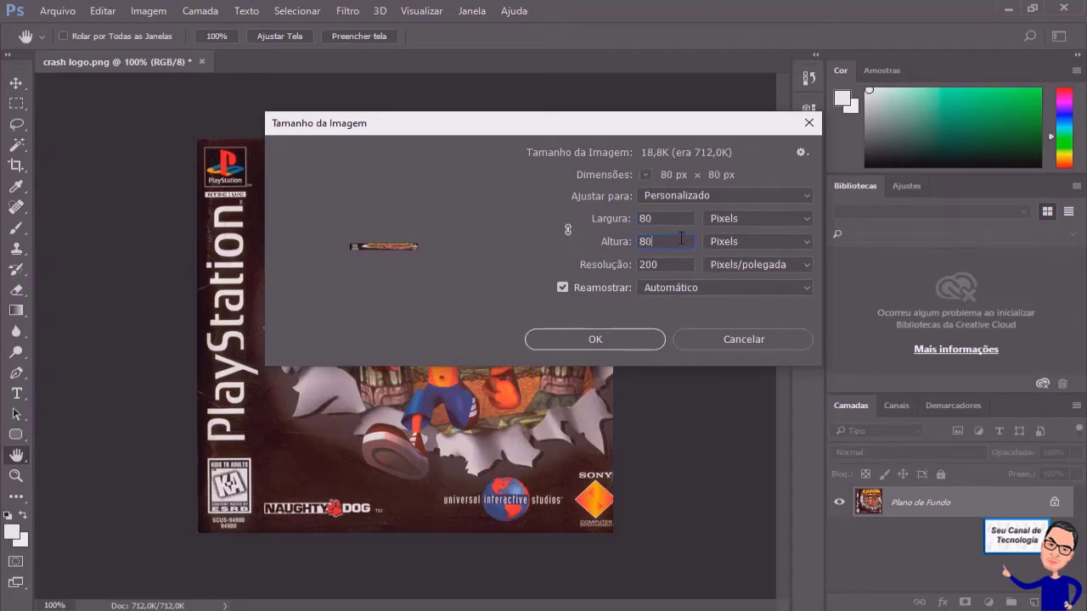
pyautogui.click(603, 340)
pyautogui.press('c')
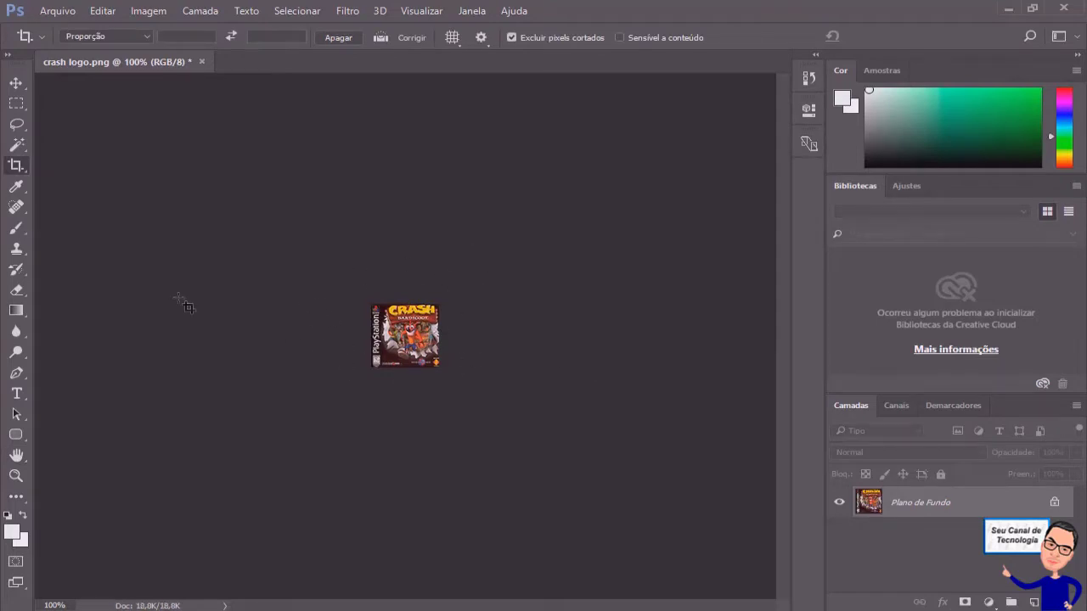
# Step: Save crash logo.png and open crash fundo.jpg from the desktop's para aula psp folder, assigning the active Adobe RGB (1998) profile
pyautogui.click(56, 16)
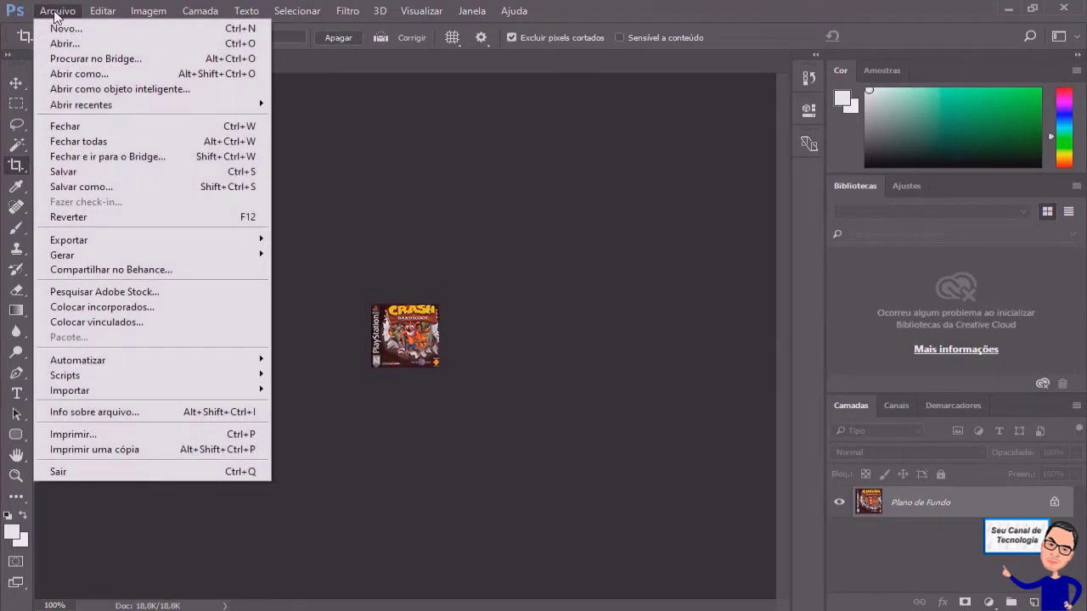
pyautogui.click(74, 172)
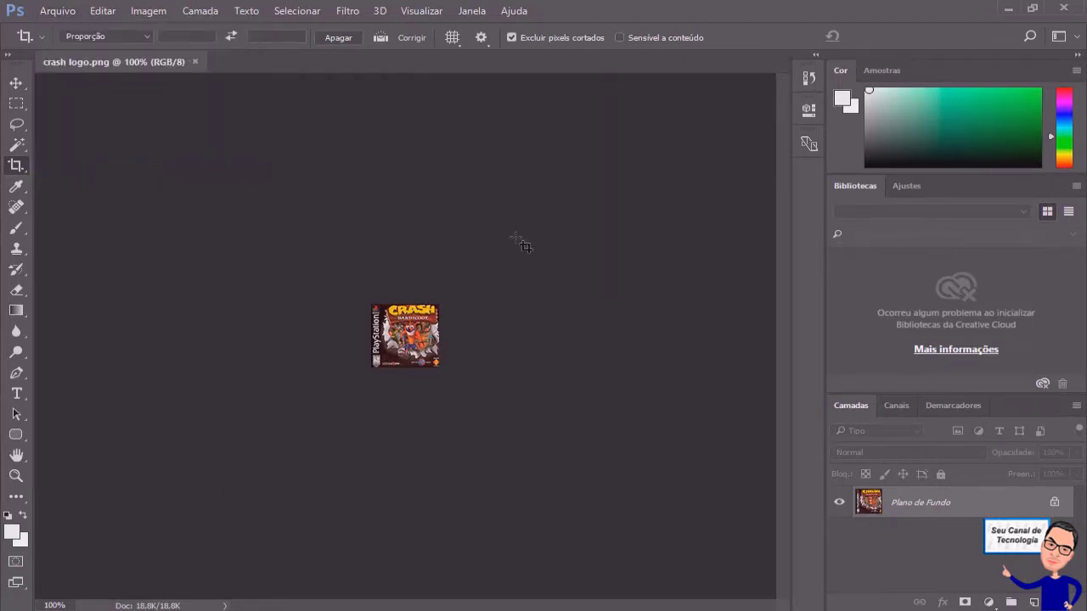
pyautogui.click(59, 12)
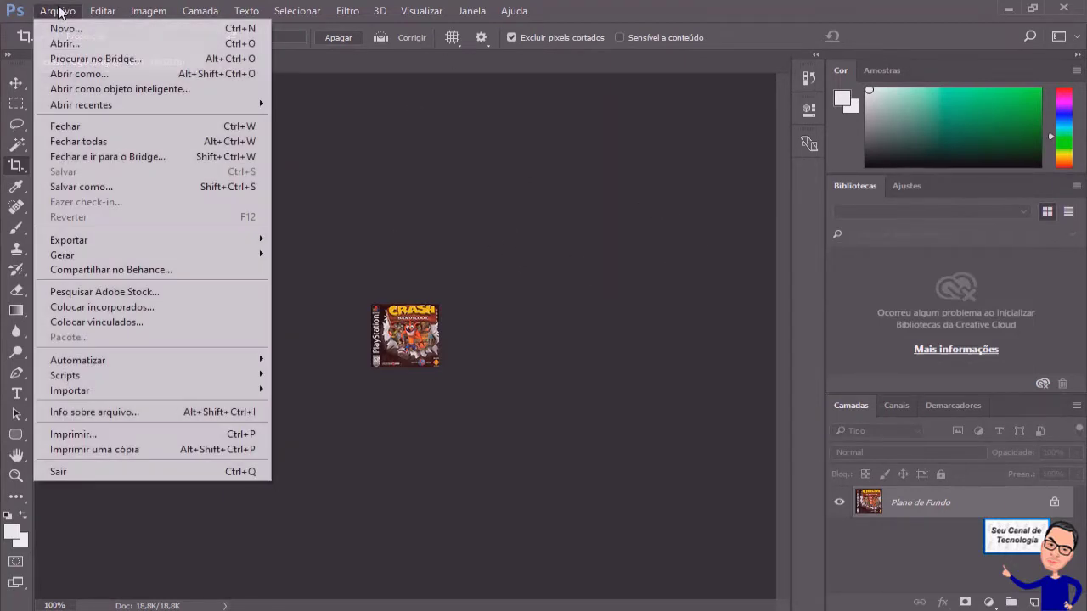
pyautogui.click(57, 43)
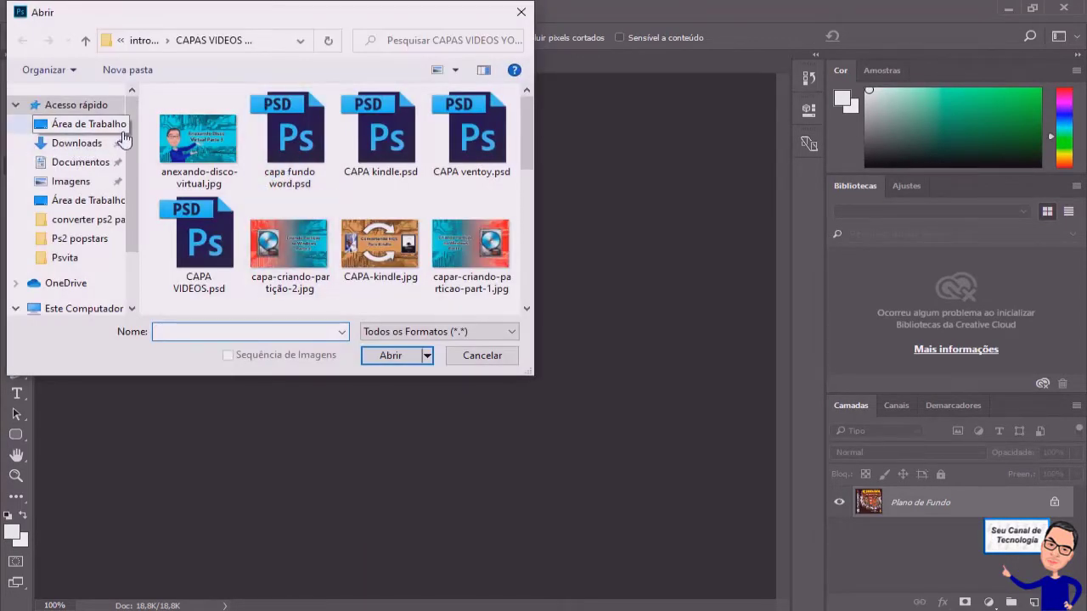
pyautogui.scroll(-3, 128, 187)
pyautogui.scroll(3, 85, 212)
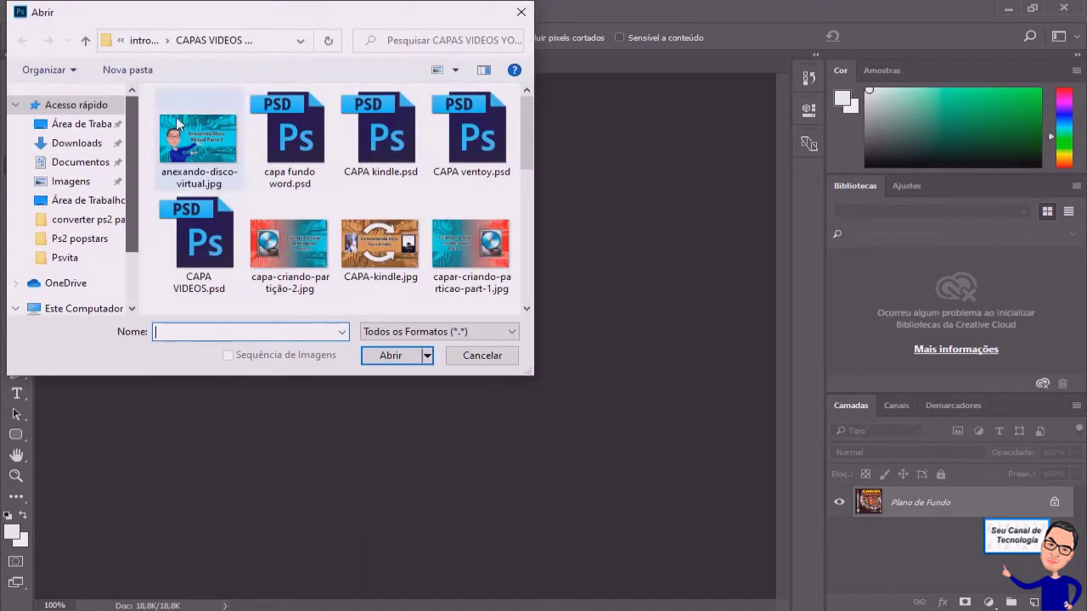
pyautogui.click(61, 123)
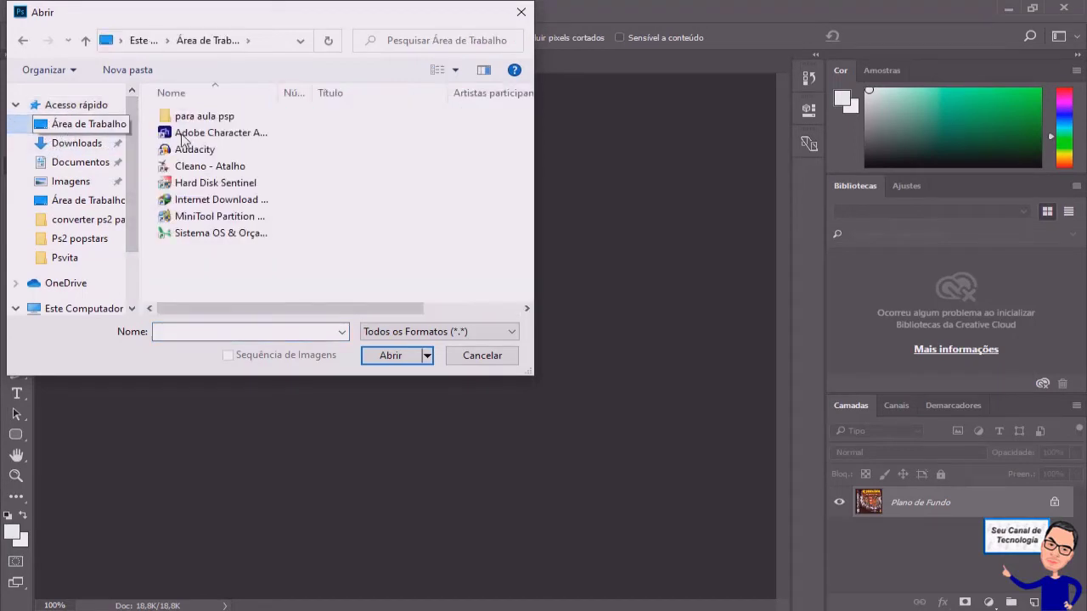
pyautogui.doubleClick(182, 115)
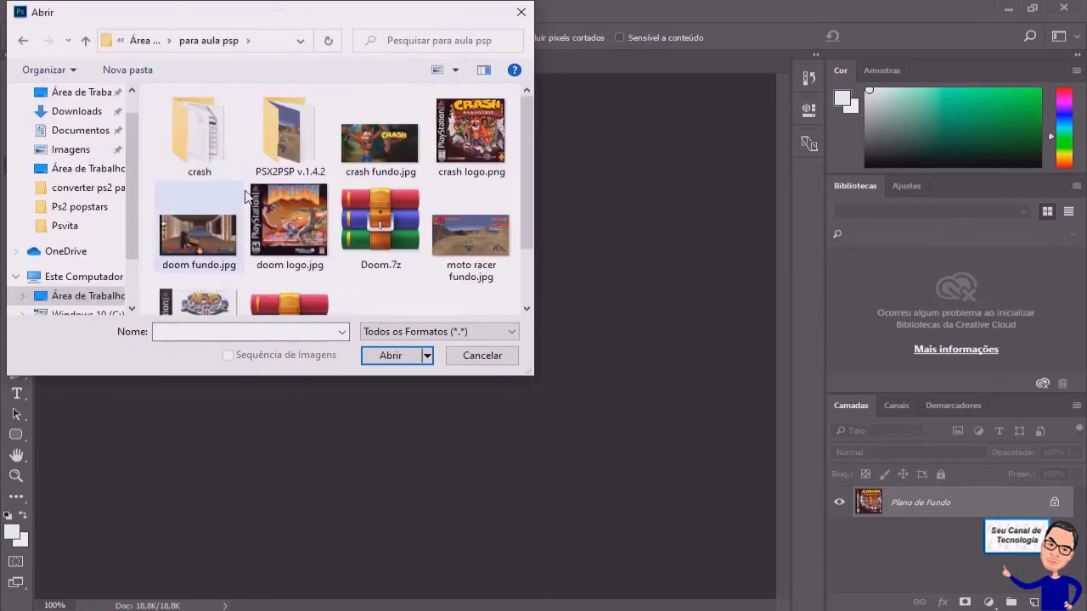
pyautogui.click(380, 144)
pyautogui.click(389, 356)
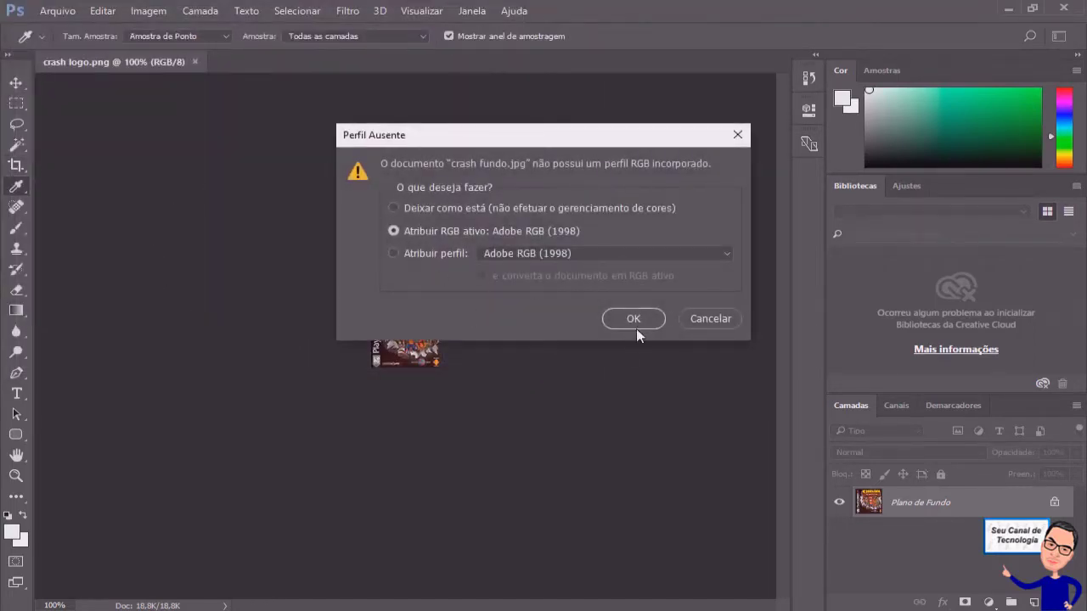
pyautogui.click(638, 323)
pyautogui.press('c')
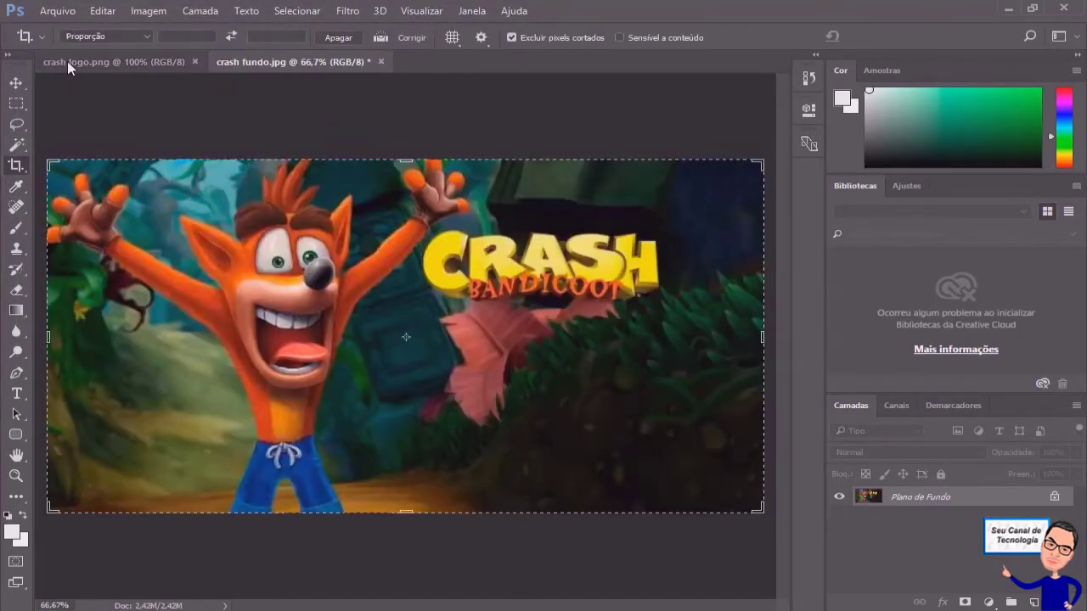
# Step: Resize the crash fundo.jpg background image to 460 pixels wide by 272 pixels high
pyautogui.click(148, 11)
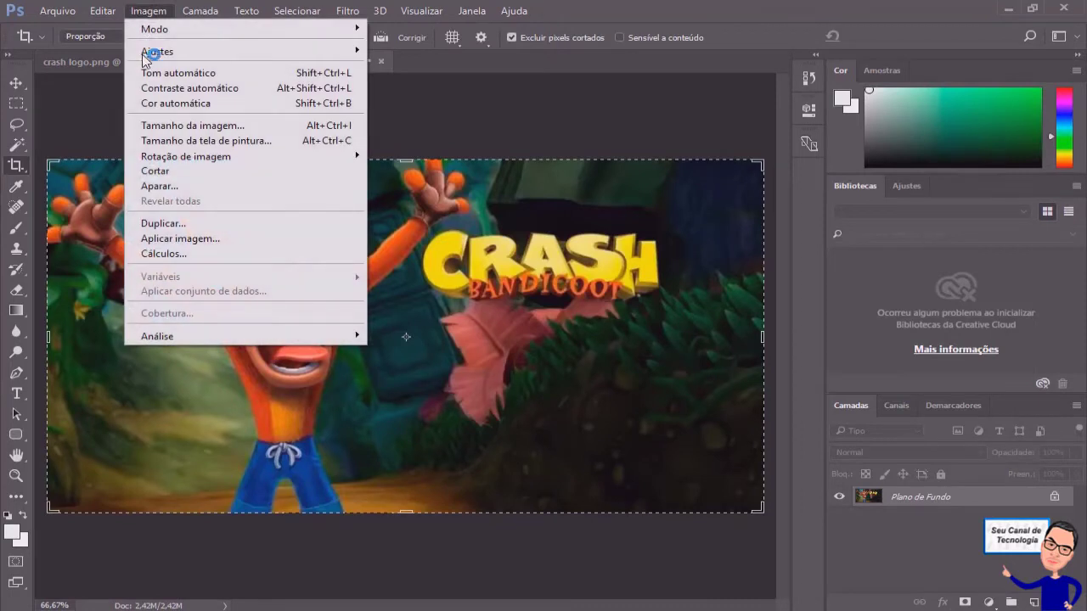
pyautogui.click(156, 126)
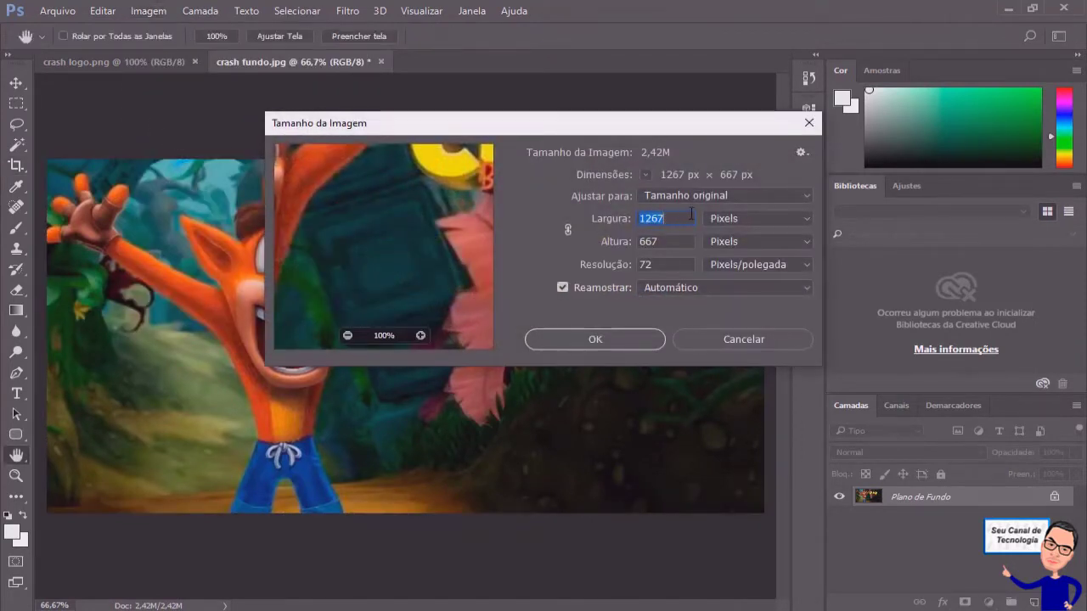
pyautogui.write('460')
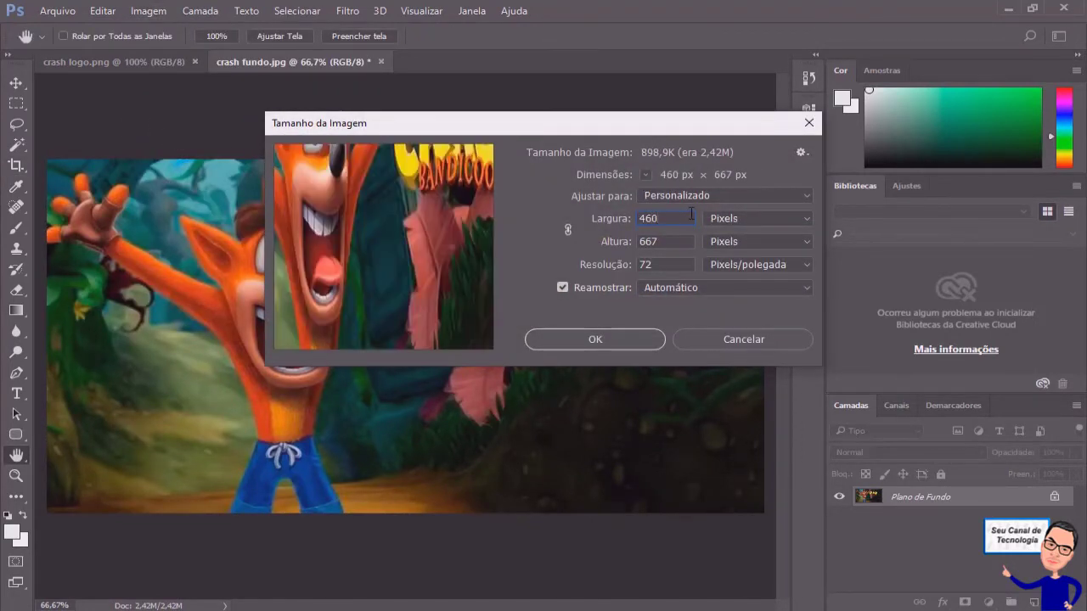
pyautogui.doubleClick(673, 240)
pyautogui.write('272')
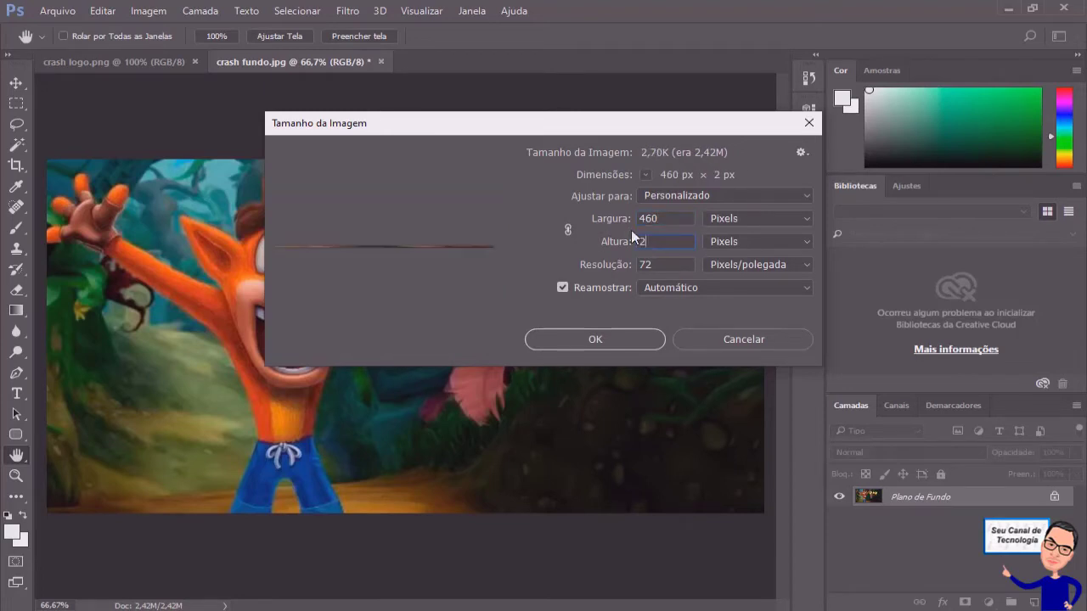
pyautogui.click(611, 340)
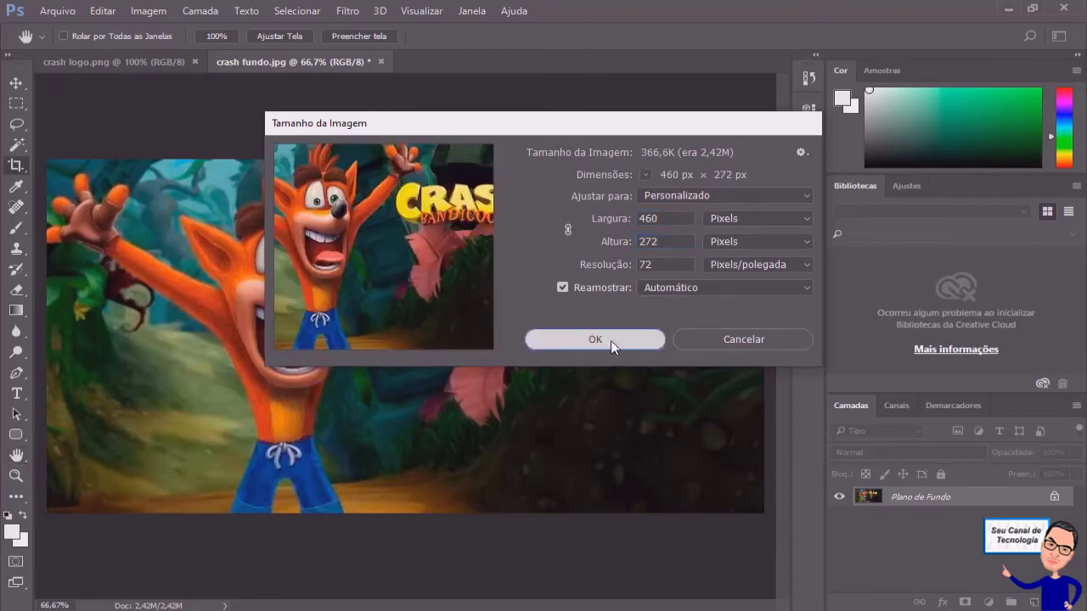
pyautogui.press('c')
# Step: Save crash fundo.jpg as a baseline JPEG with the quality raised to 10 (Máxima)
pyautogui.click(63, 11)
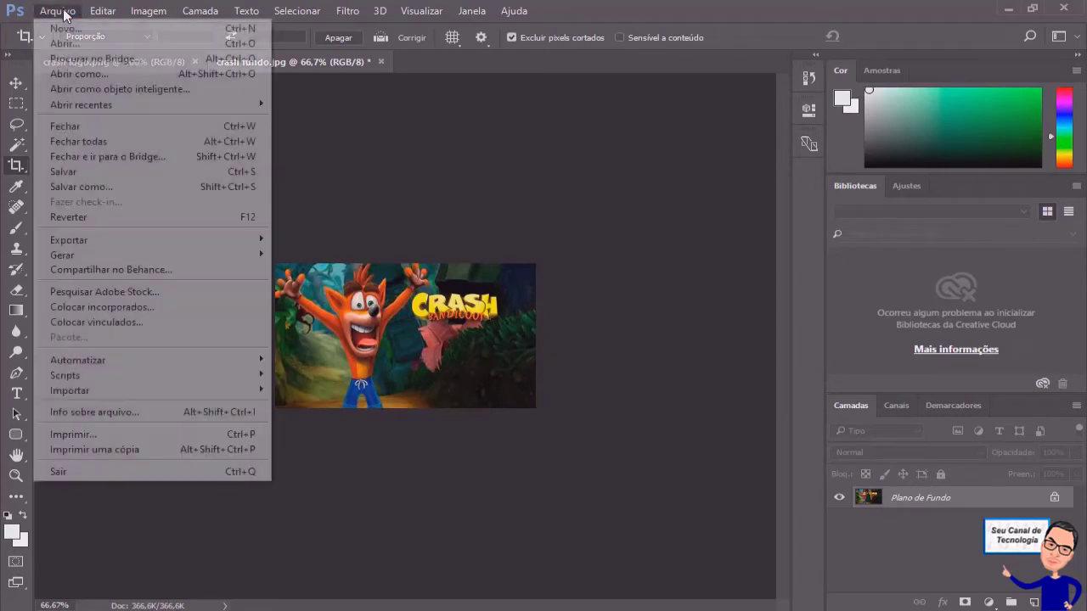
pyautogui.click(81, 174)
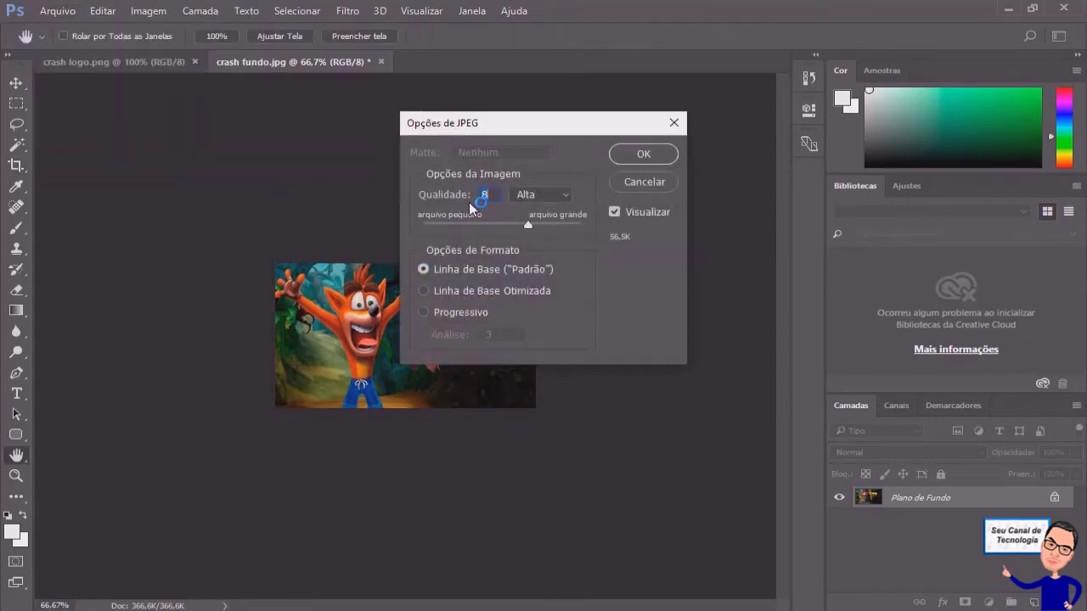
pyautogui.moveTo(528, 225); pyautogui.dragTo(551, 226)
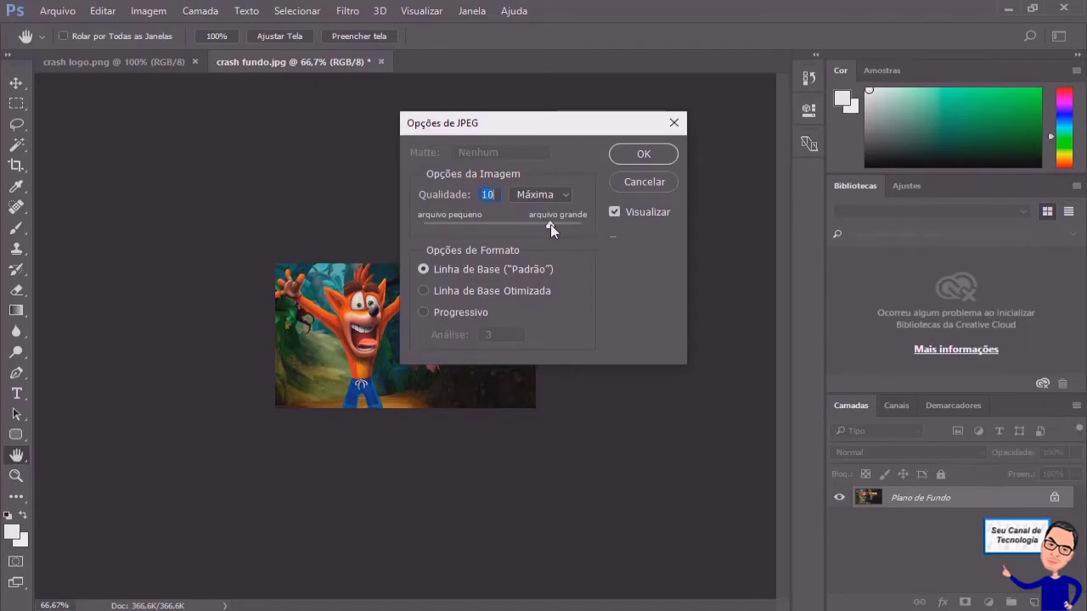
pyautogui.click(657, 154)
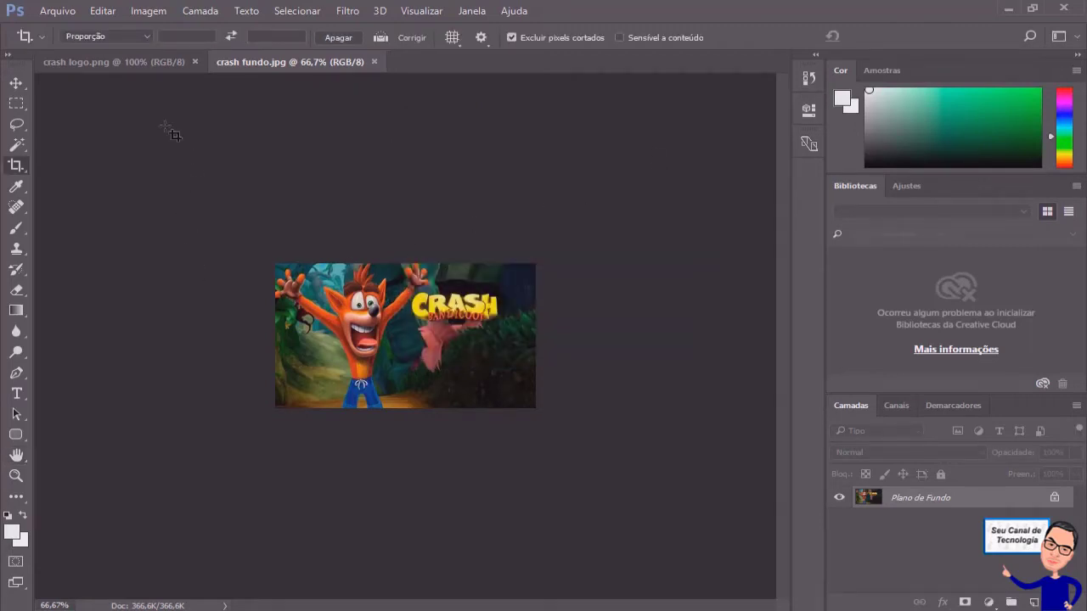
# Step: Review the resized Crash logo and background images, and close both documents
pyautogui.click(114, 61)
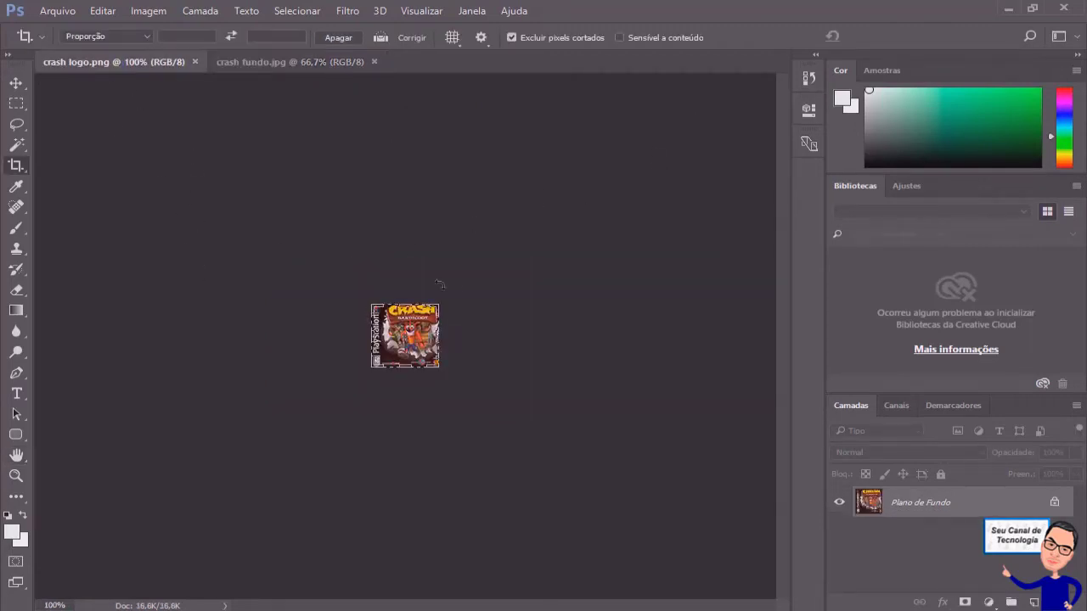
pyautogui.click(272, 64)
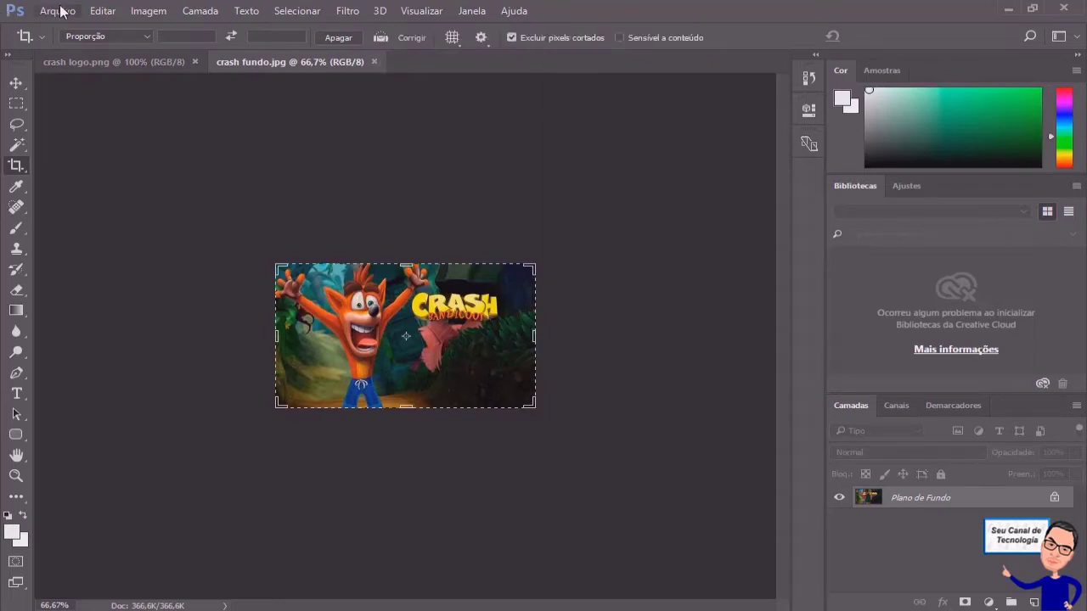
pyautogui.click(374, 61)
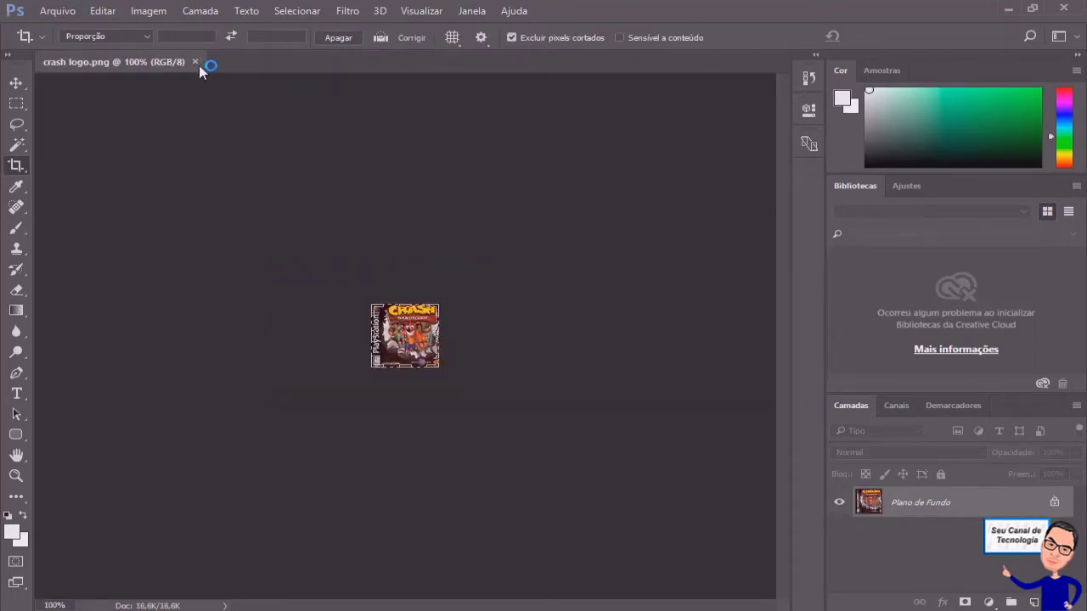
pyautogui.click(195, 62)
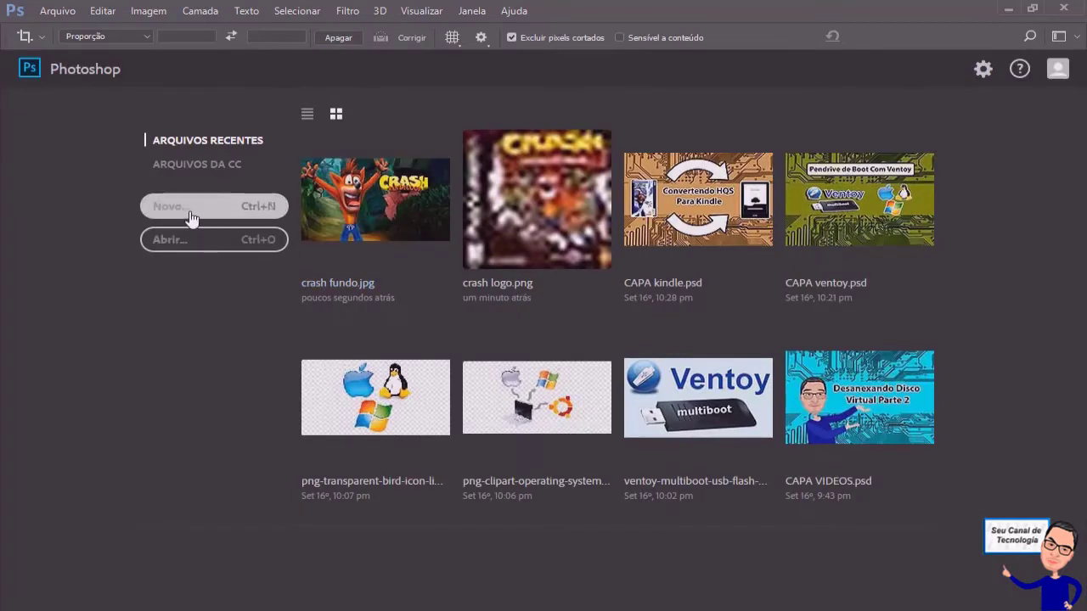
# Step: Open the Doom and Moto Racer logo and background JPGs together, assigning the active Adobe RGB (1998) profile to each
pyautogui.click(183, 243)
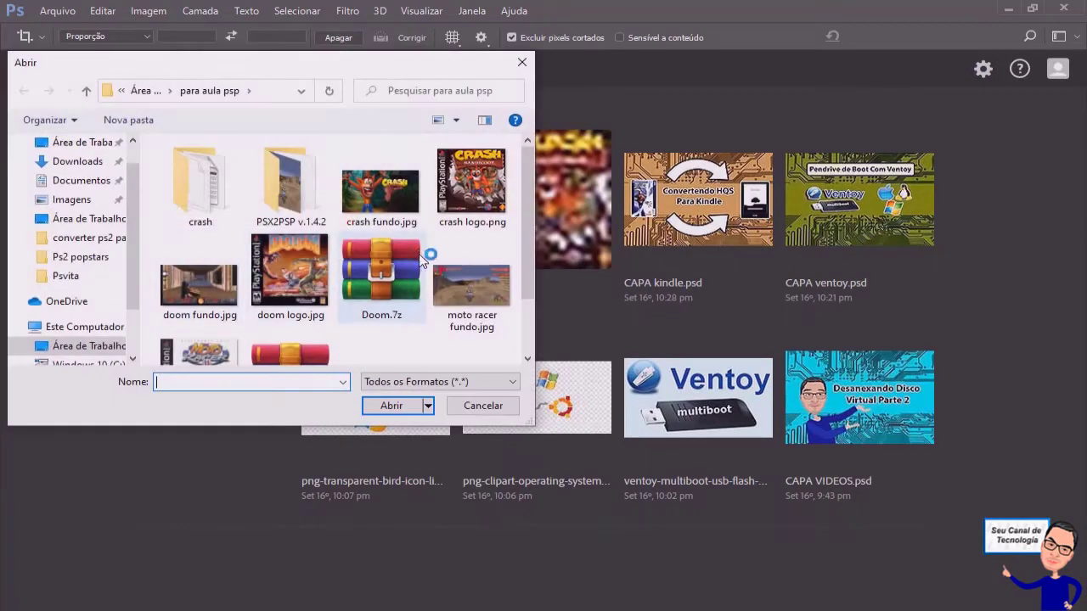
pyautogui.click(283, 270)
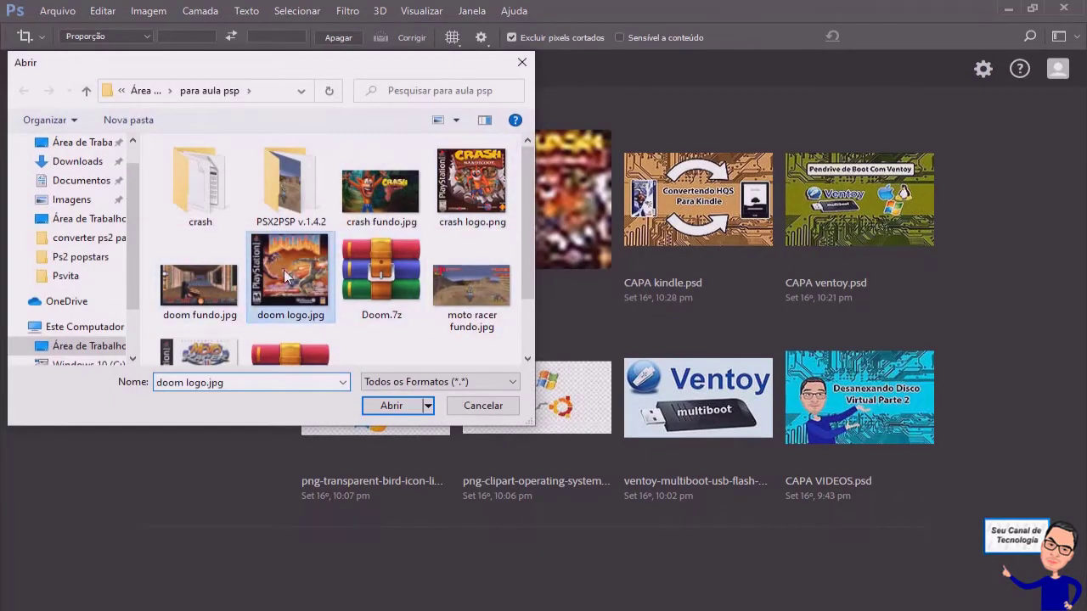
pyautogui.keyDown('ctrl'); pyautogui.click(199, 293); pyautogui.keyUp('ctrl')
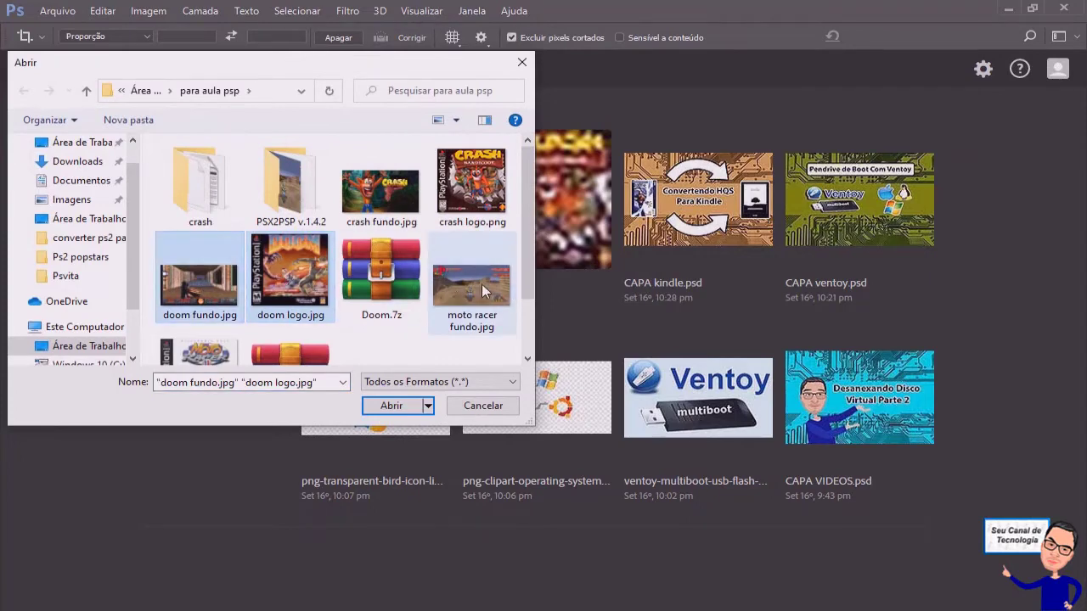
pyautogui.keyDown('ctrl'); pyautogui.click(482, 284); pyautogui.keyUp('ctrl')
pyautogui.keyDown('ctrl'); pyautogui.click(208, 350); pyautogui.keyUp('ctrl')
pyautogui.click(399, 404)
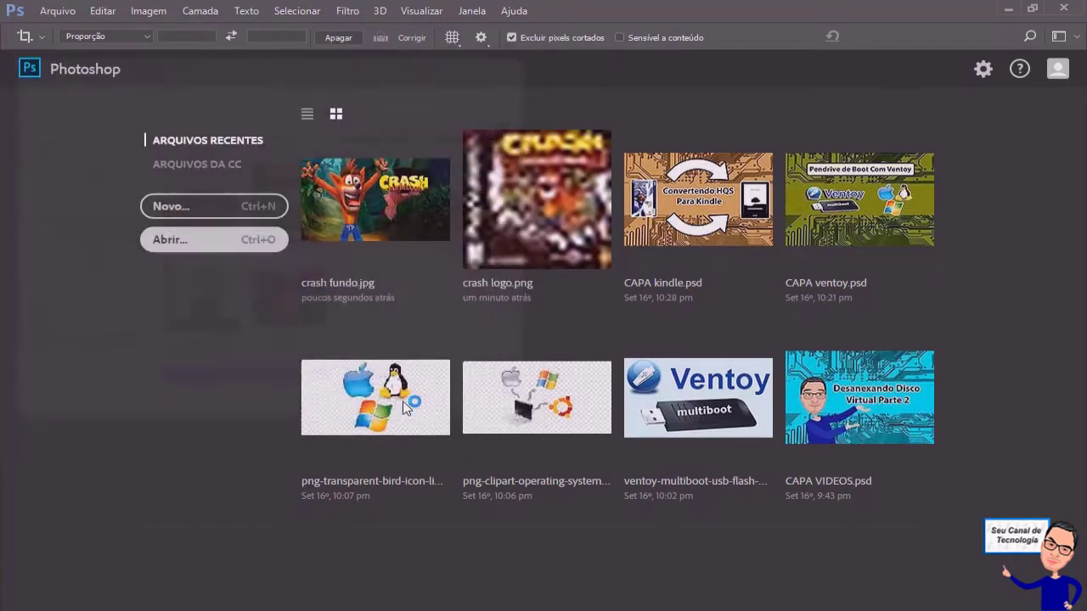
pyautogui.click(625, 319)
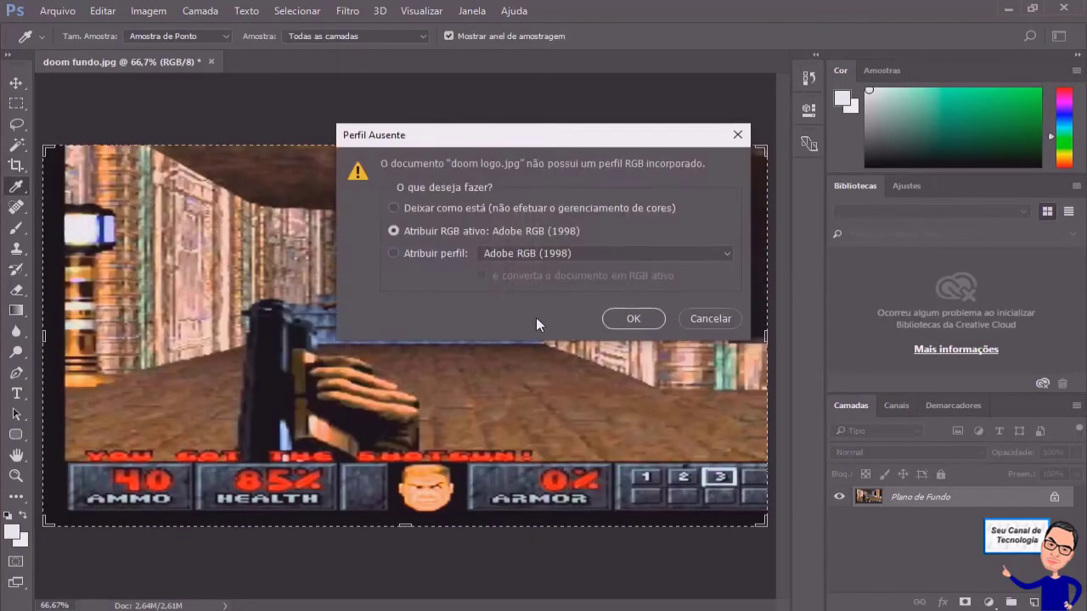
pyautogui.click(630, 320)
pyautogui.click(627, 320)
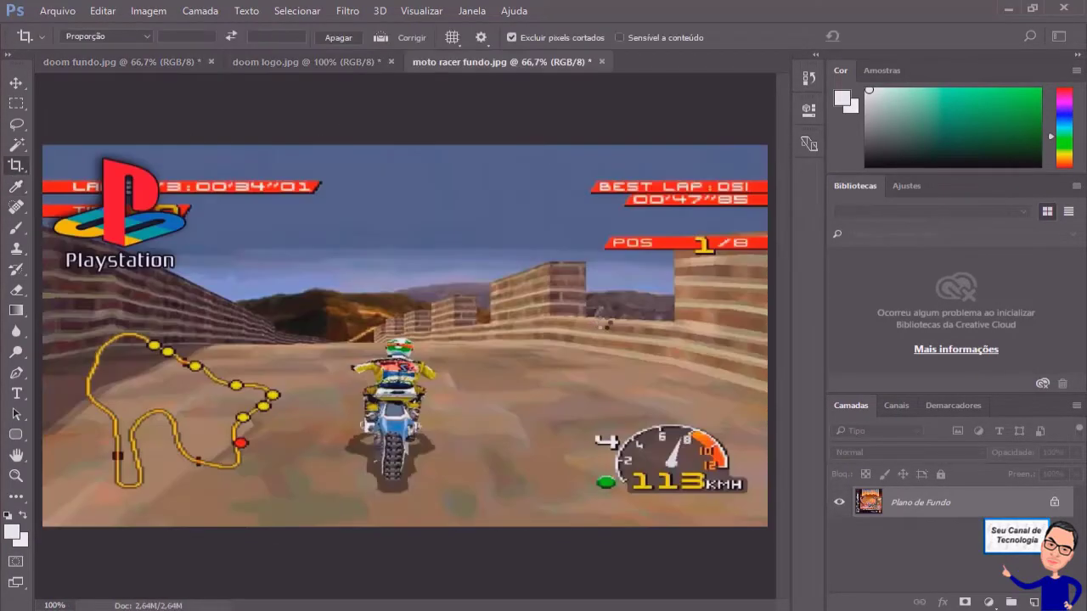
pyautogui.click(652, 318)
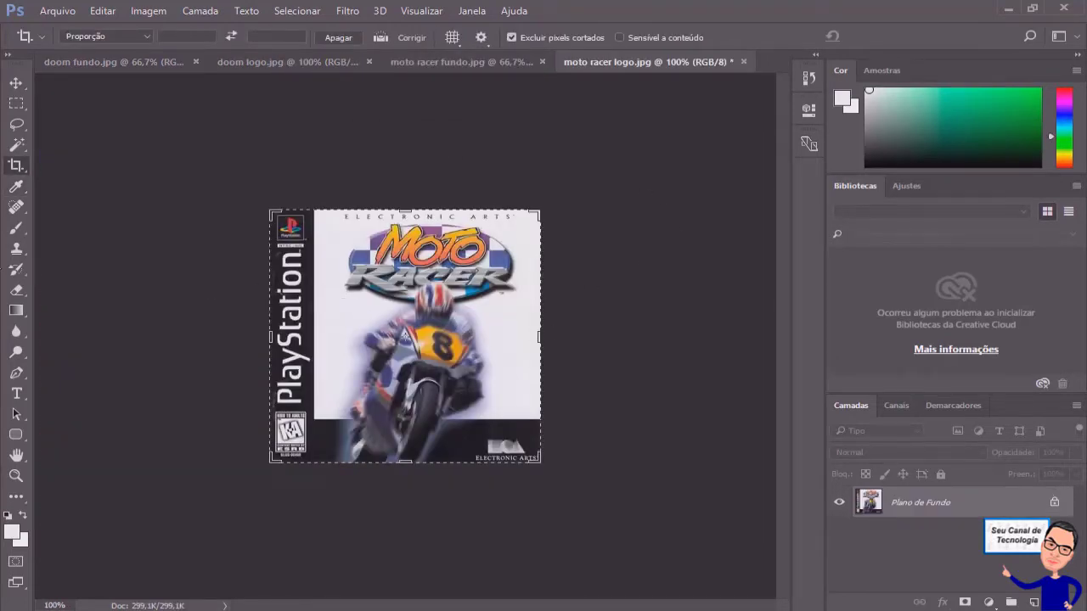
# Step: Resize the moto racer logo.jpg cover image to 80 by 80 pixels
pyautogui.click(151, 10)
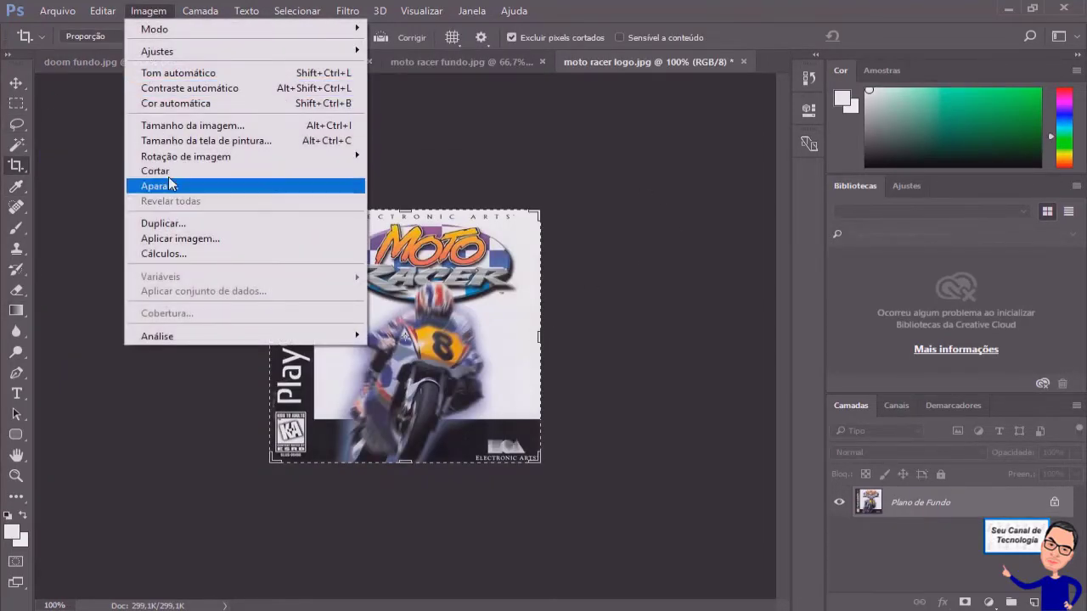
pyautogui.click(179, 129)
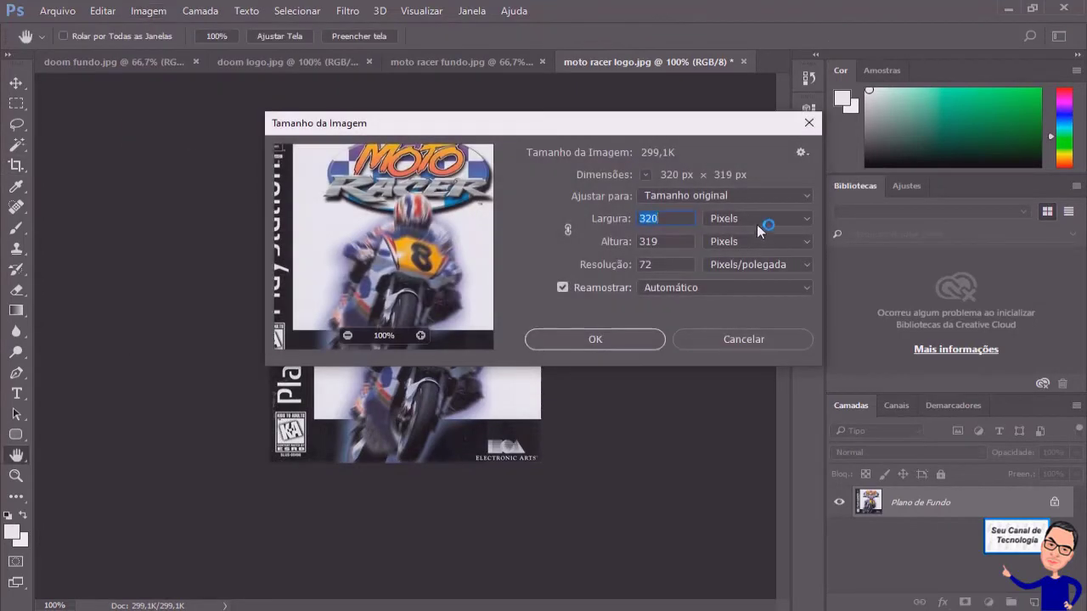
pyautogui.write('80')
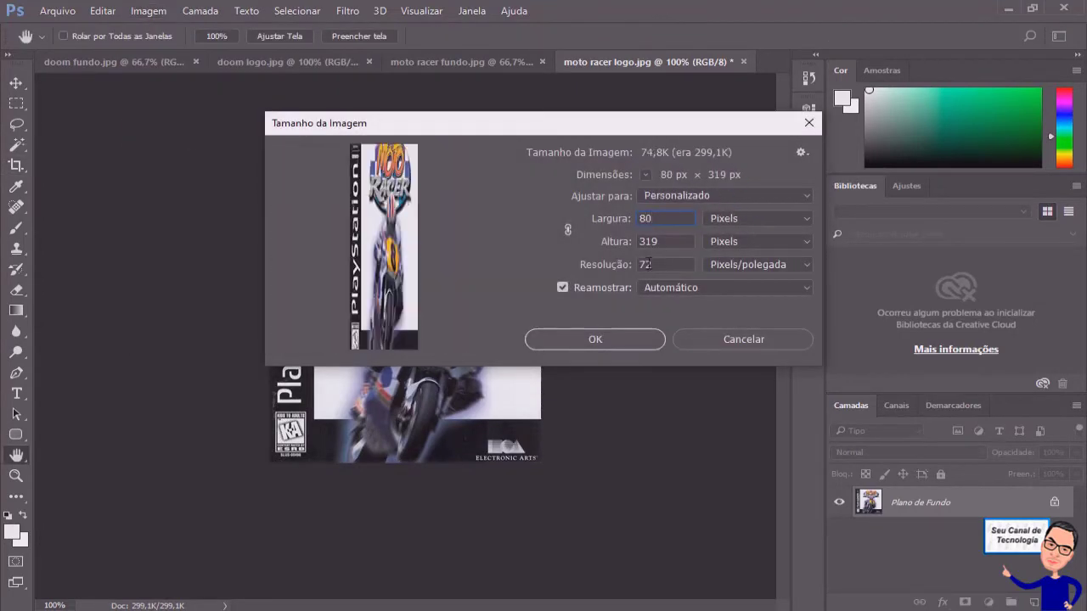
pyautogui.write('80')
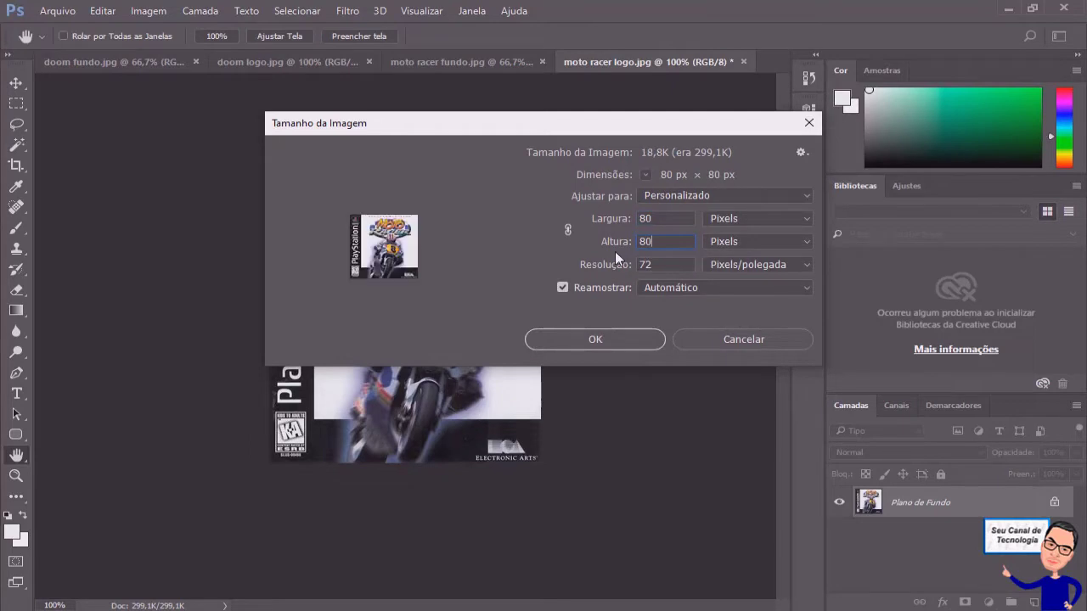
pyautogui.click(616, 339)
pyautogui.press('c')
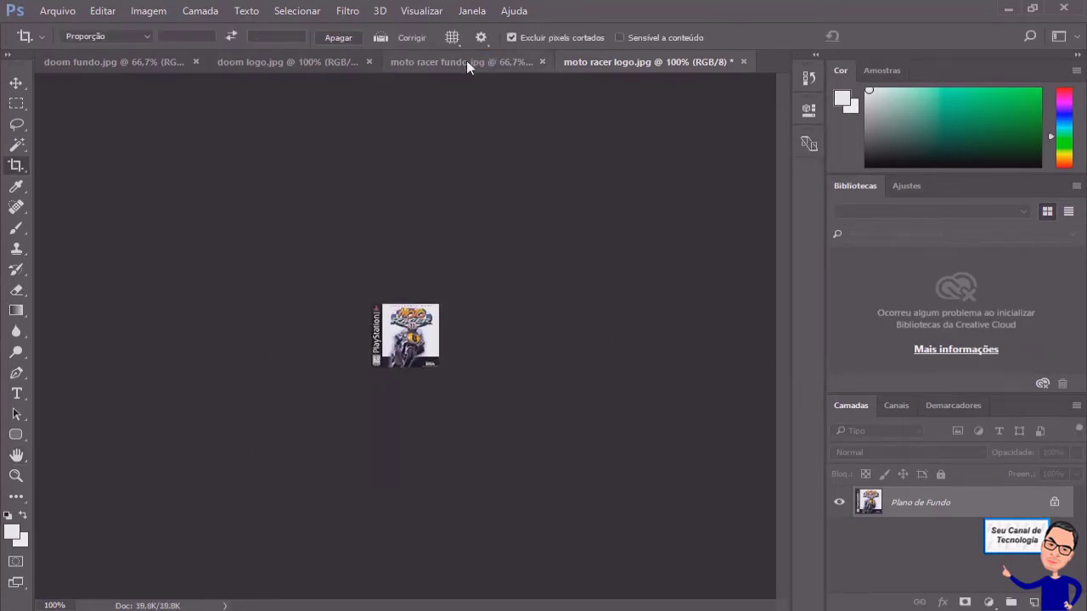
# Step: Resize the moto racer fundo.jpg background image to 460 by 272 pixels
pyautogui.click(460, 62)
pyautogui.click(148, 10)
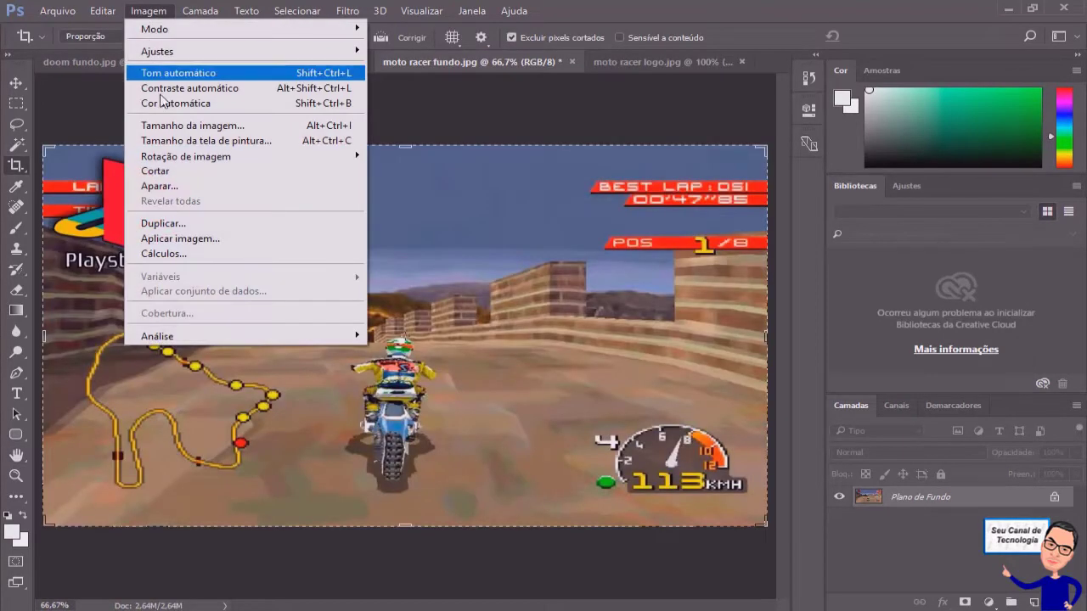
pyautogui.click(170, 126)
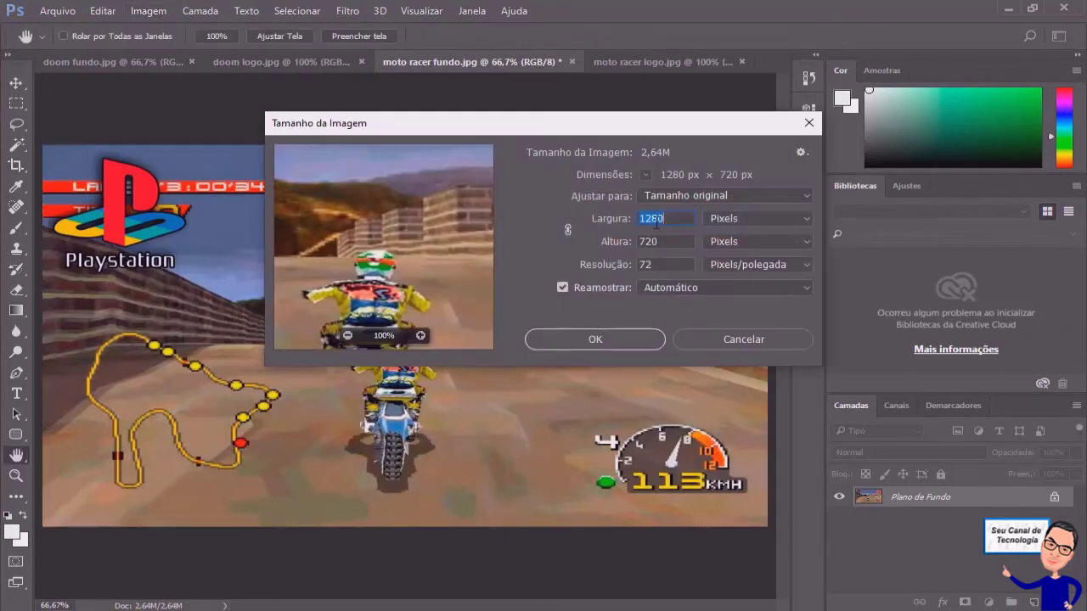
pyautogui.write('460')
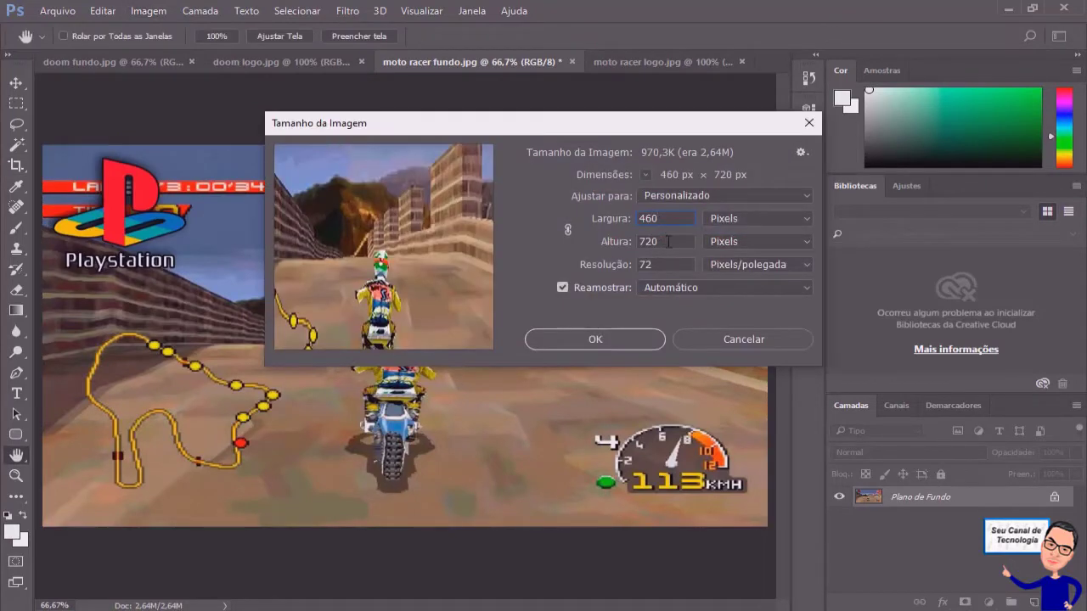
pyautogui.doubleClick(656, 241)
pyautogui.write('272')
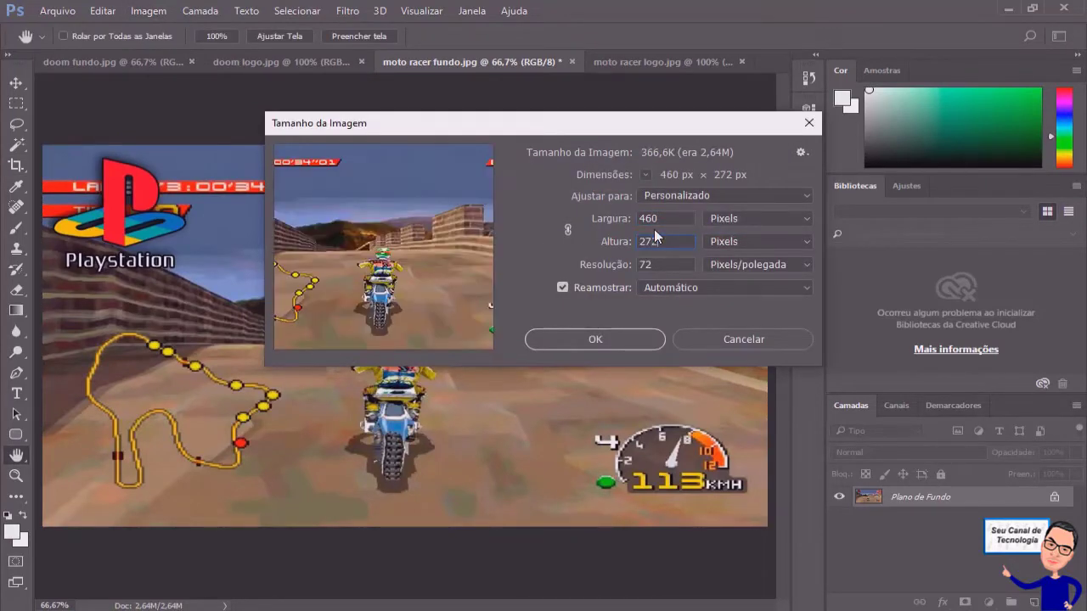
pyautogui.click(594, 339)
pyautogui.press('c')
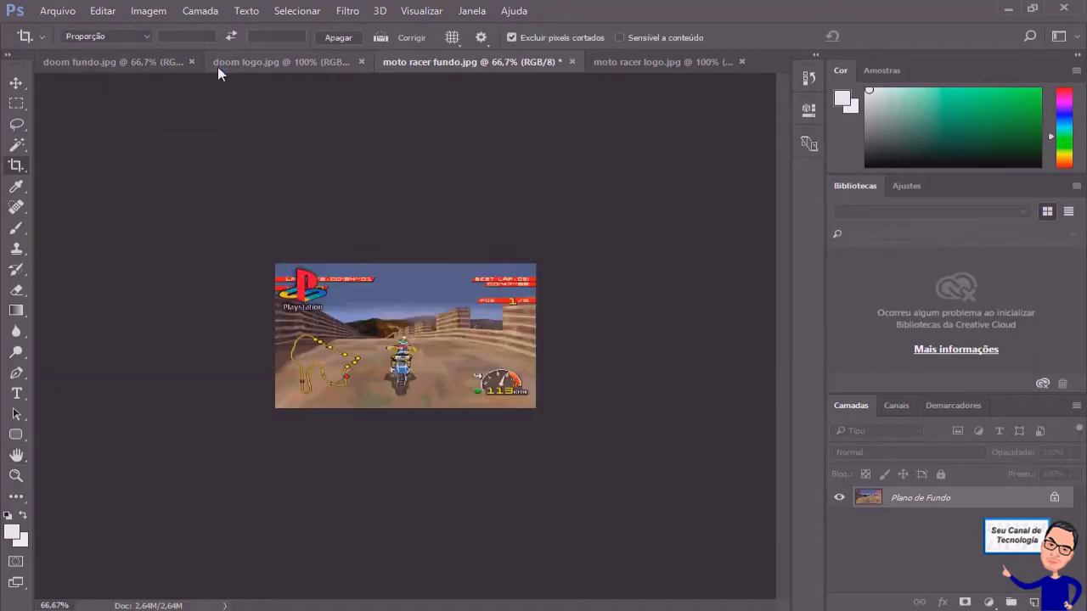
# Step: Resize the doom logo.jpg cover image to 80 by 80 pixels
pyautogui.click(255, 64)
pyautogui.click(157, 12)
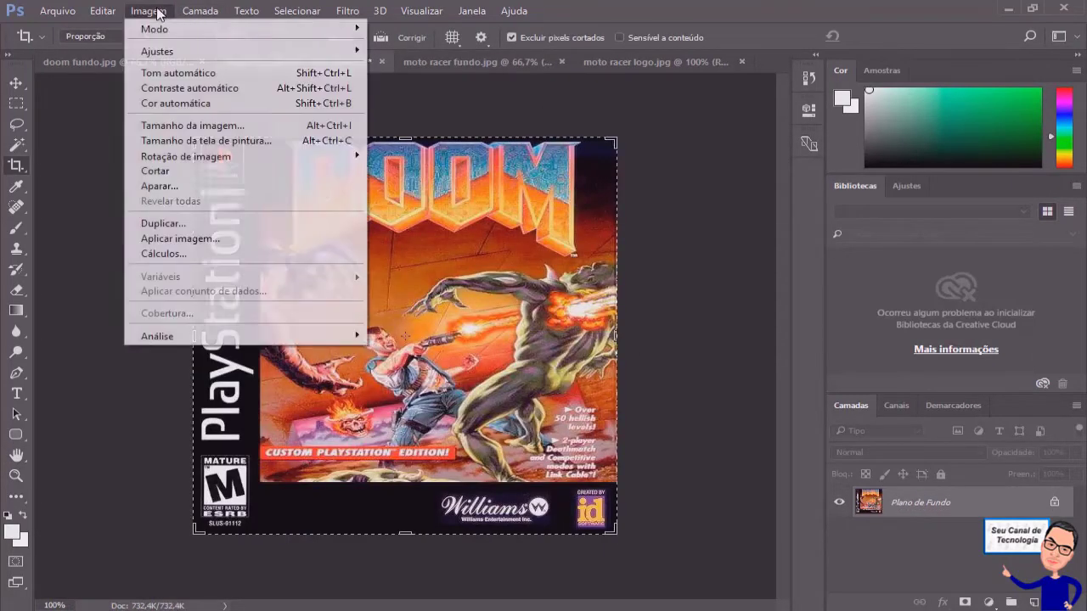
pyautogui.click(193, 125)
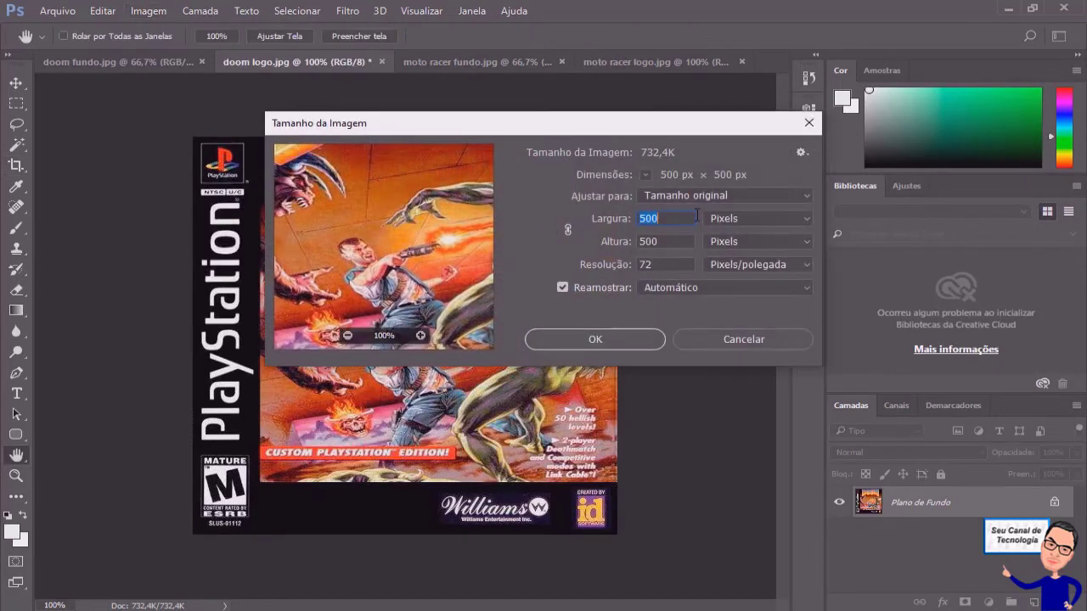
pyautogui.write('80')
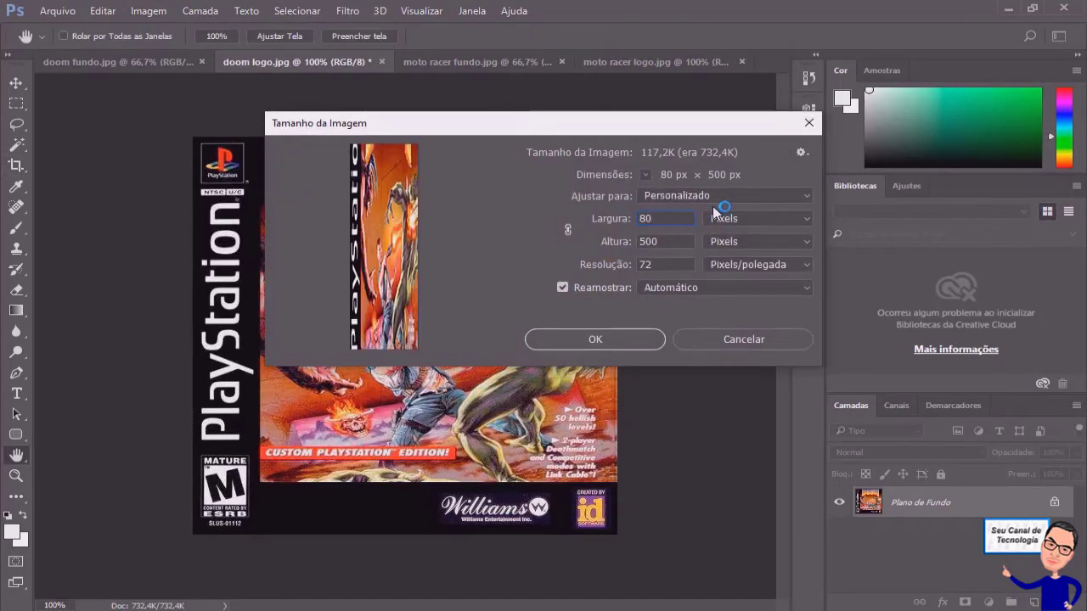
pyautogui.press('Tab')
pyautogui.write('80')
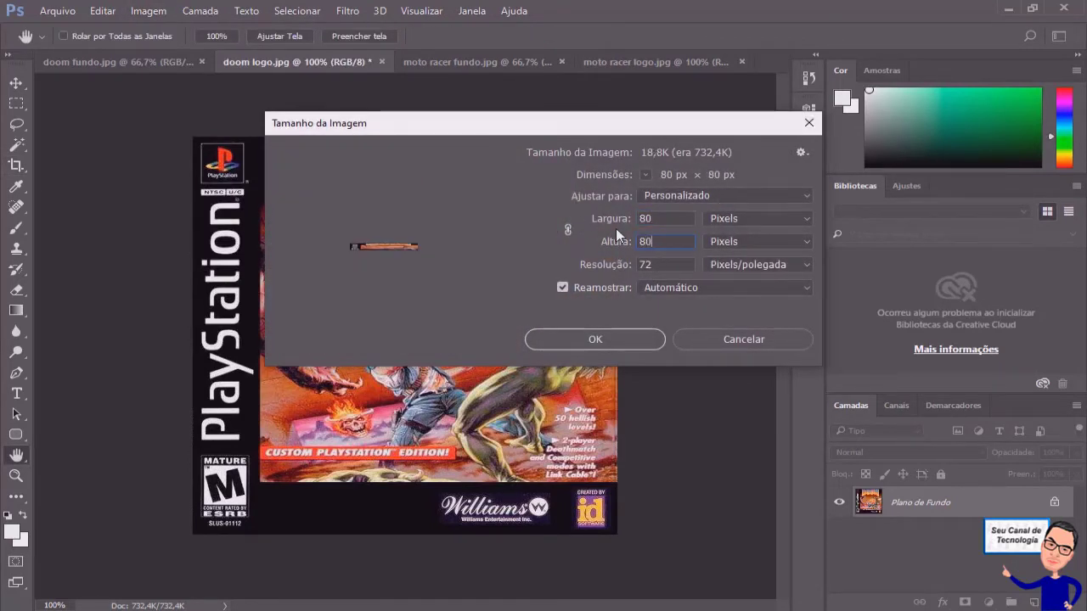
pyautogui.click(597, 341)
pyautogui.press('c')
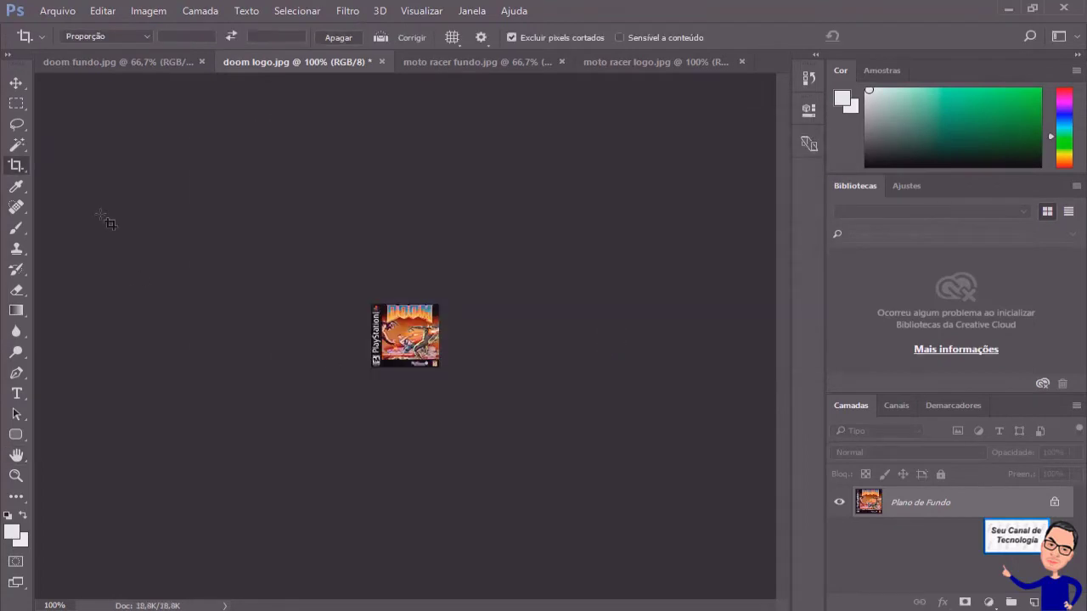
# Step: Resize the doom fundo.jpg background image to 460 by 272 pixels
pyautogui.click(136, 63)
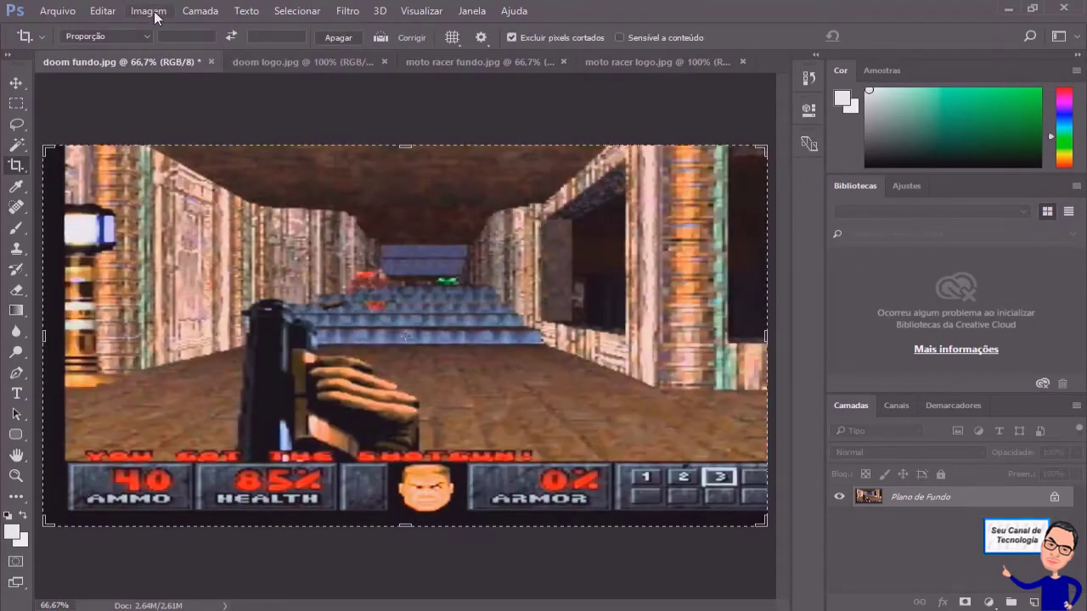
pyautogui.click(152, 11)
pyautogui.click(177, 131)
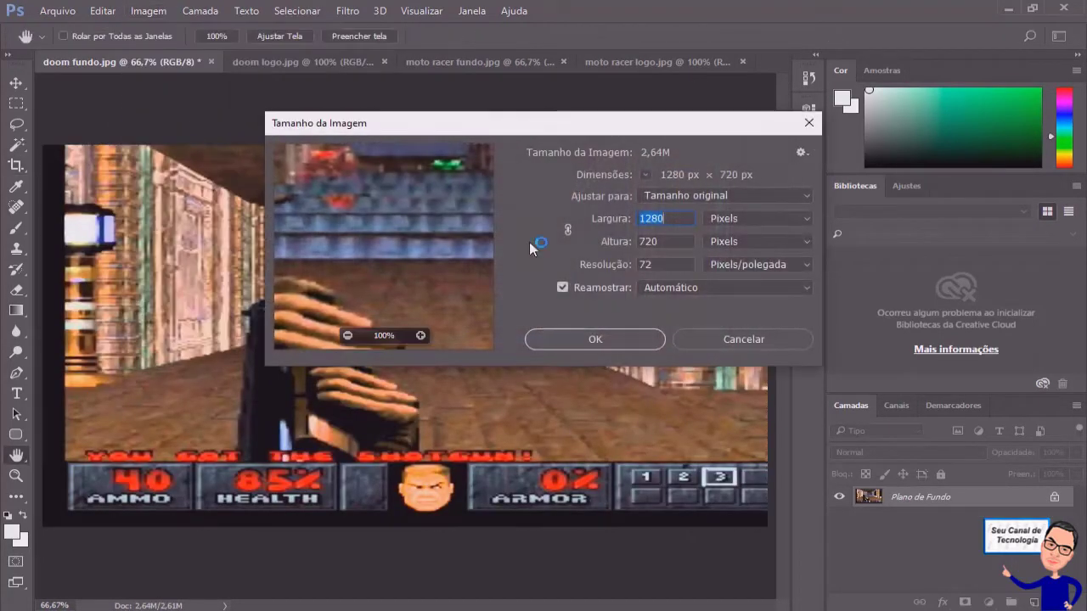
pyautogui.write('460')
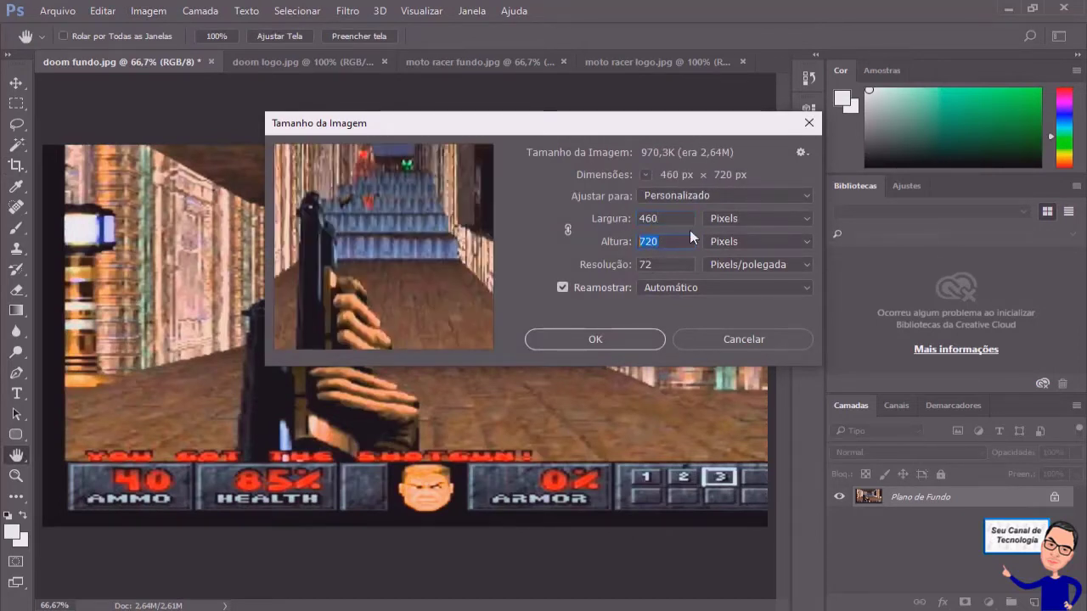
pyautogui.write('272')
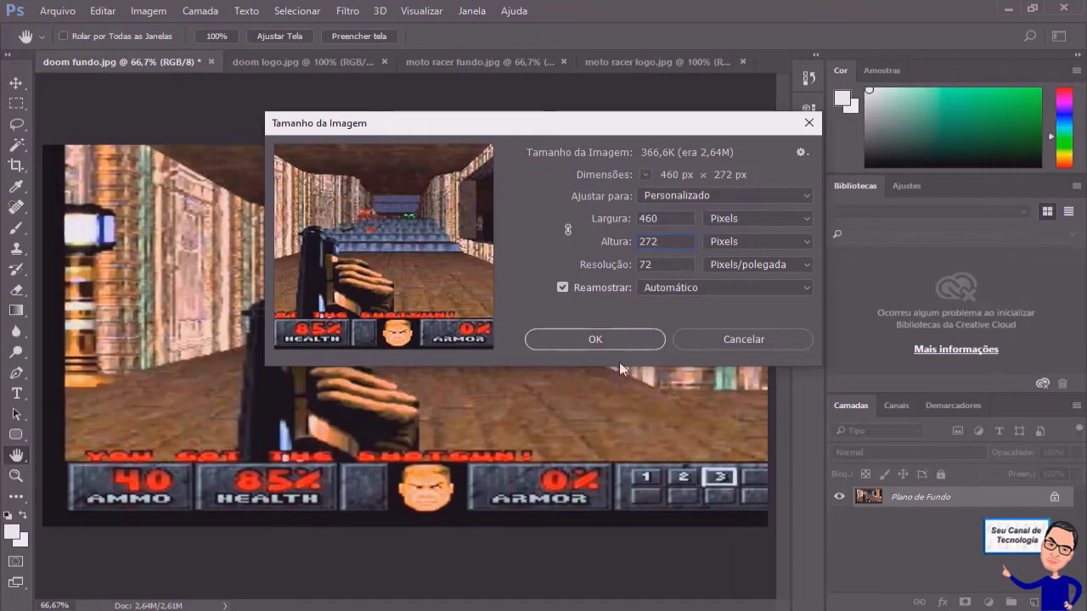
pyautogui.click(625, 340)
pyautogui.press('c')
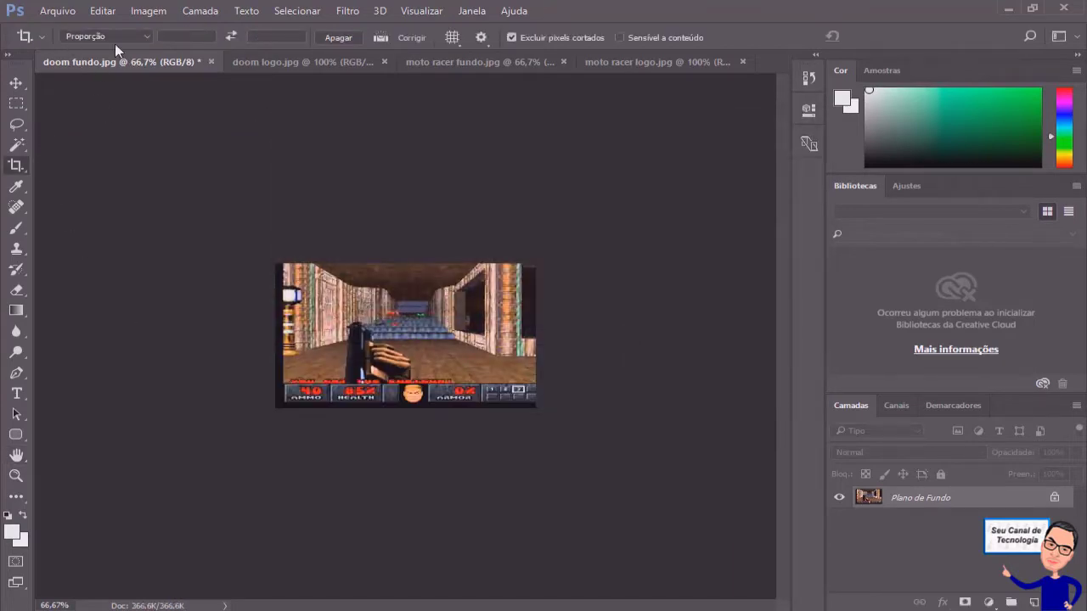
# Step: Save doom fundo.jpg and doom logo.jpg over the originals, accepting the current JPEG options
pyautogui.click(61, 11)
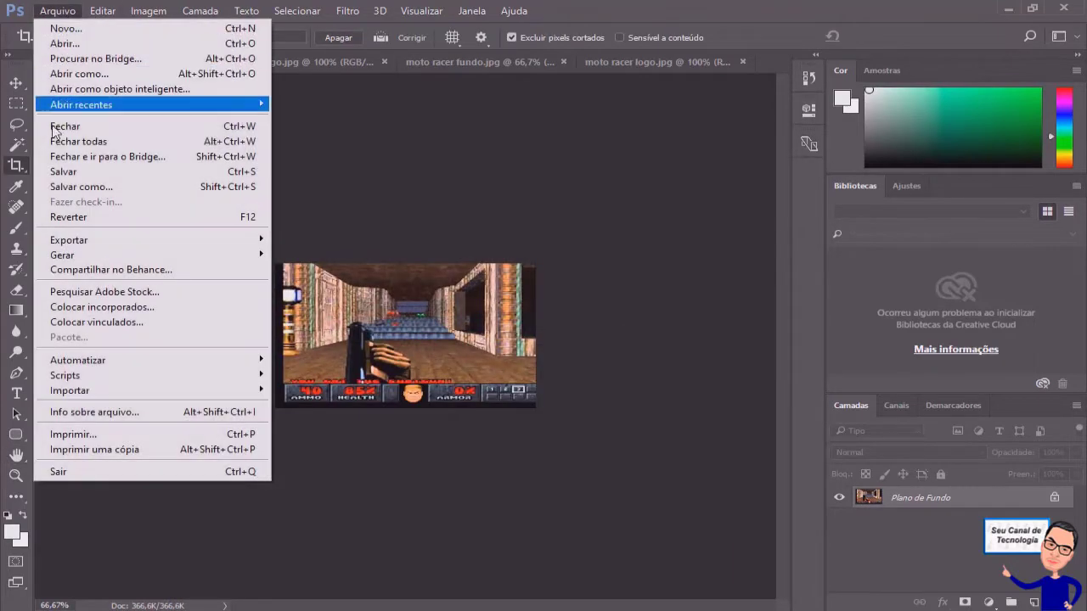
pyautogui.click(72, 174)
pyautogui.click(663, 155)
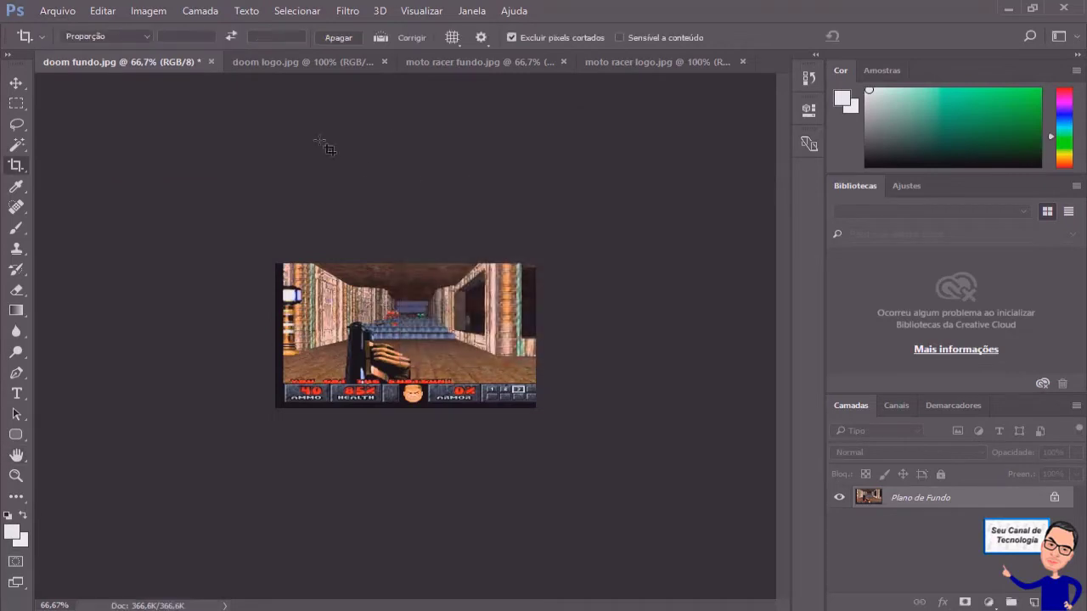
pyautogui.click(288, 62)
pyautogui.click(53, 14)
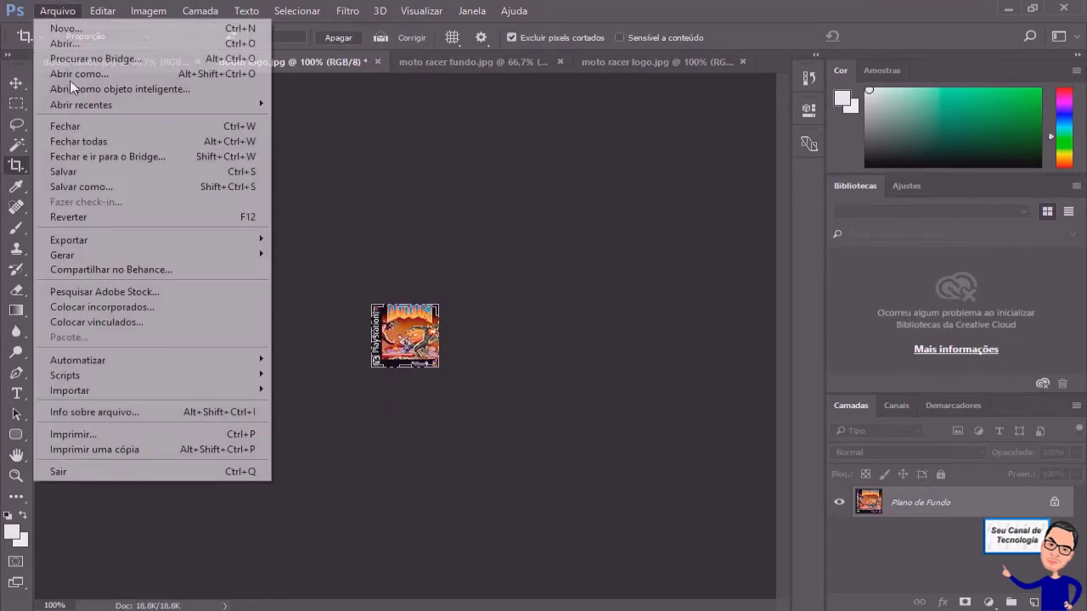
pyautogui.click(84, 172)
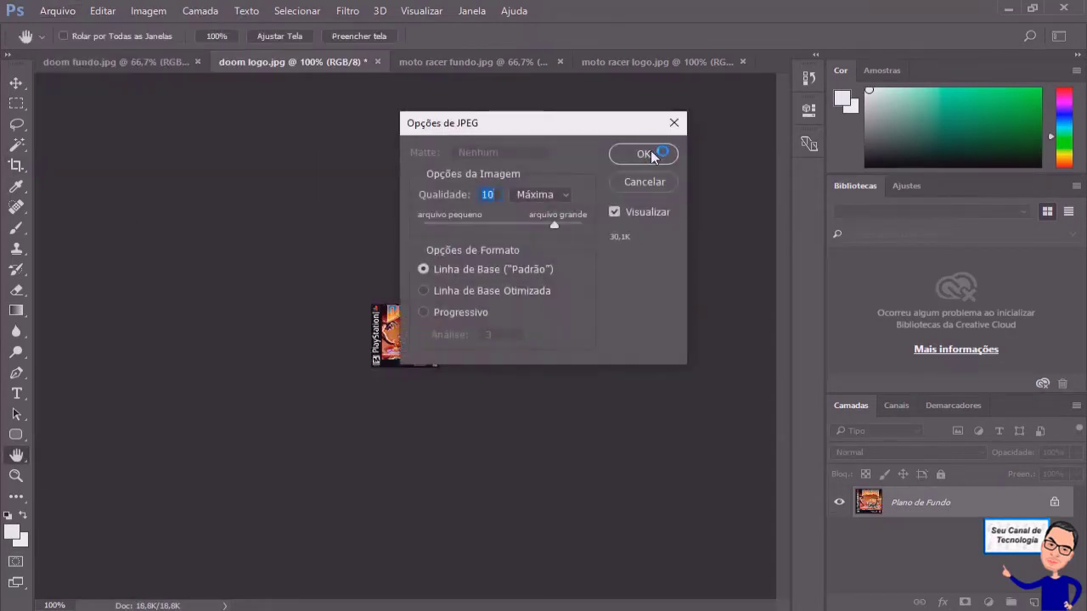
pyautogui.click(661, 153)
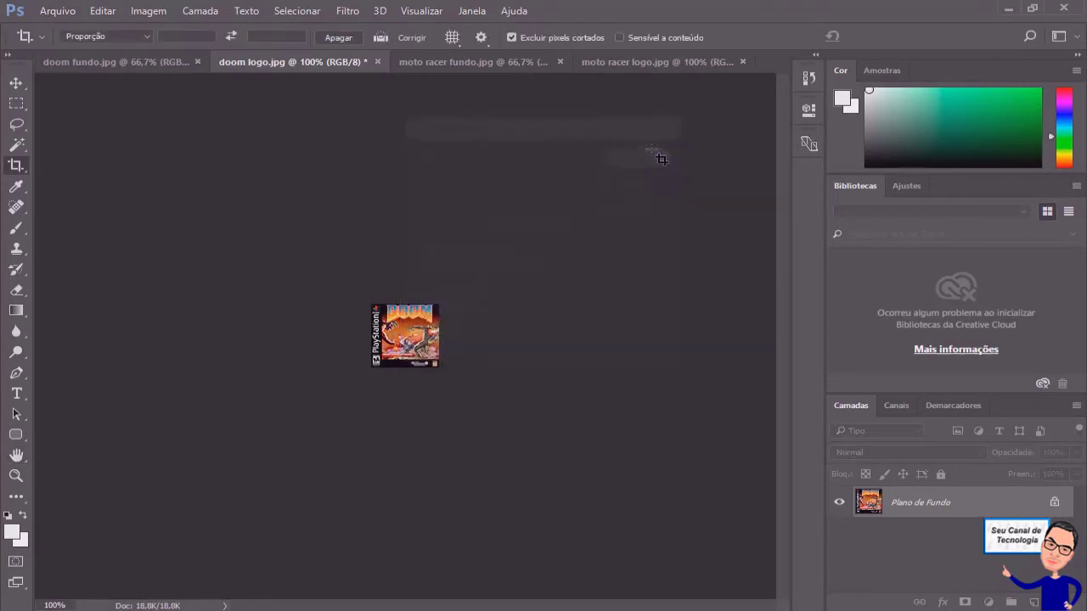
# Step: Save moto racer fundo.jpg and moto racer logo.jpg as baseline JPEGs at quality 10 (Máxima)
pyautogui.click(429, 62)
pyautogui.click(58, 11)
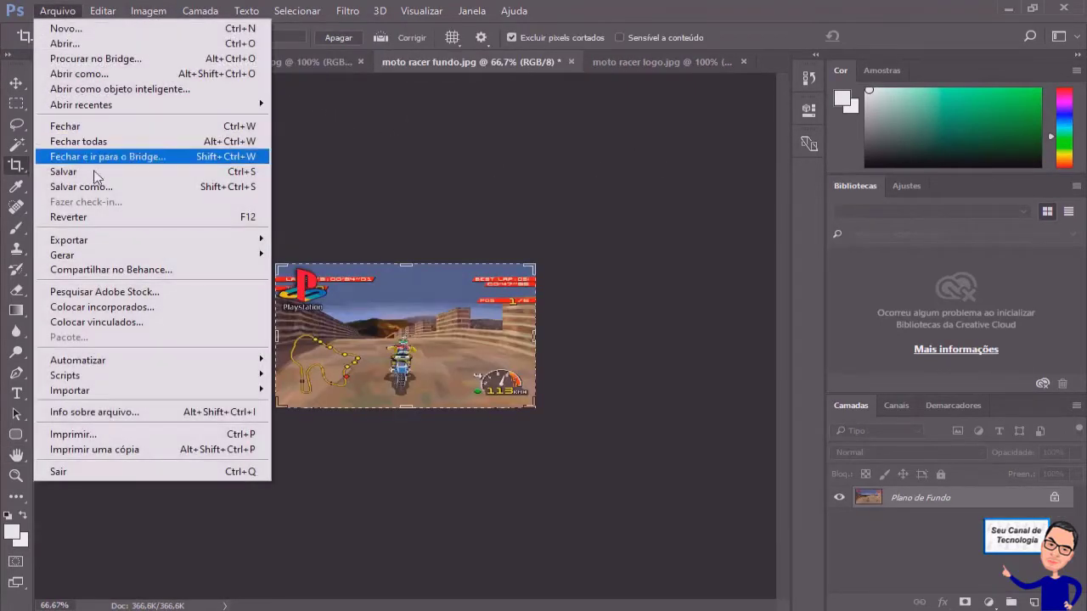
pyautogui.click(93, 171)
pyautogui.click(661, 152)
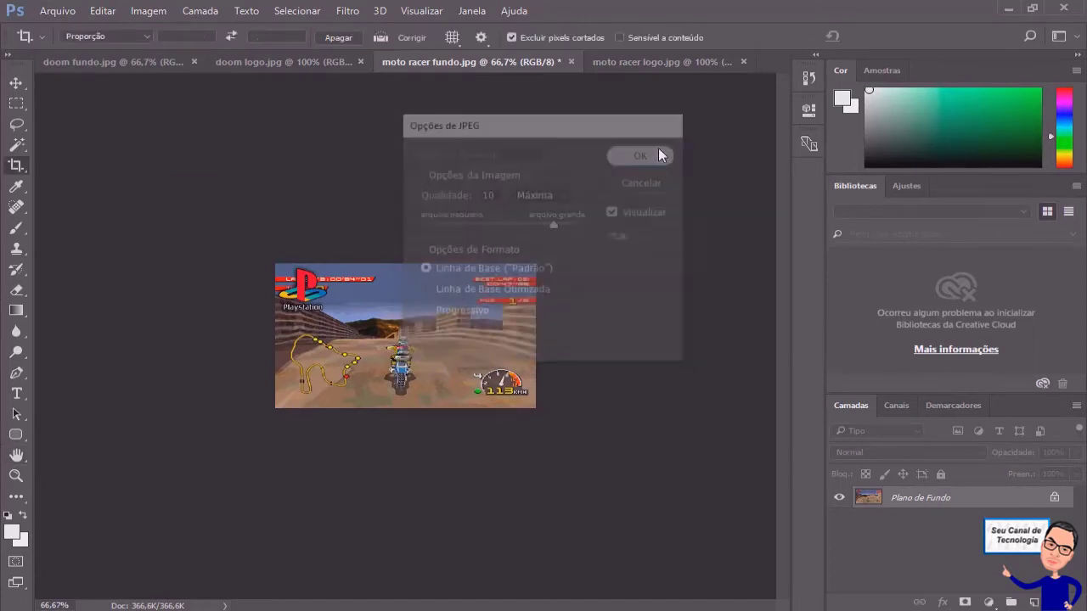
pyautogui.click(637, 62)
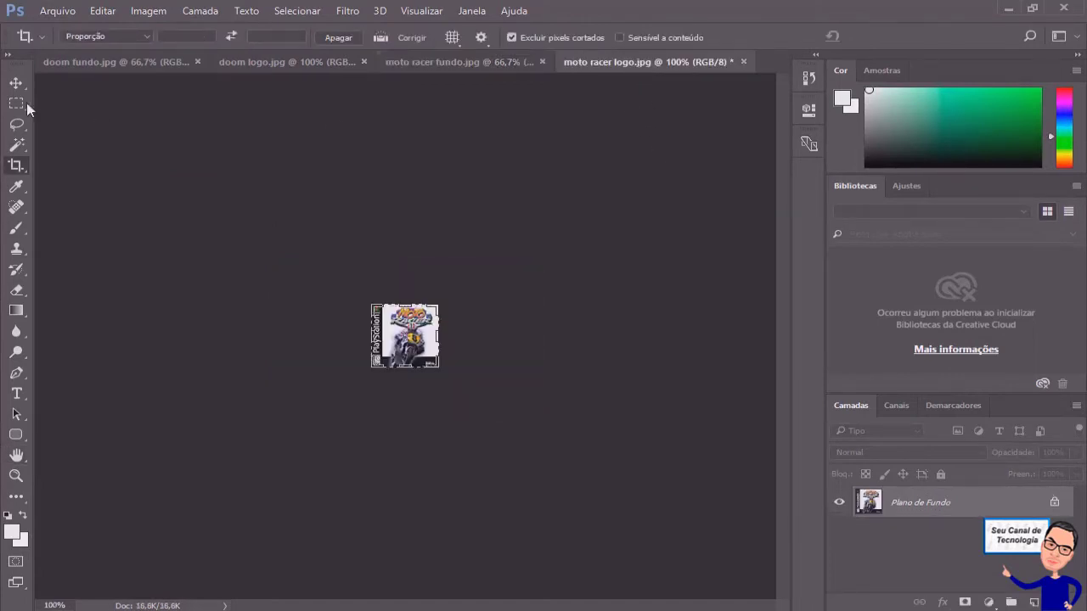
pyautogui.click(54, 11)
pyautogui.click(84, 172)
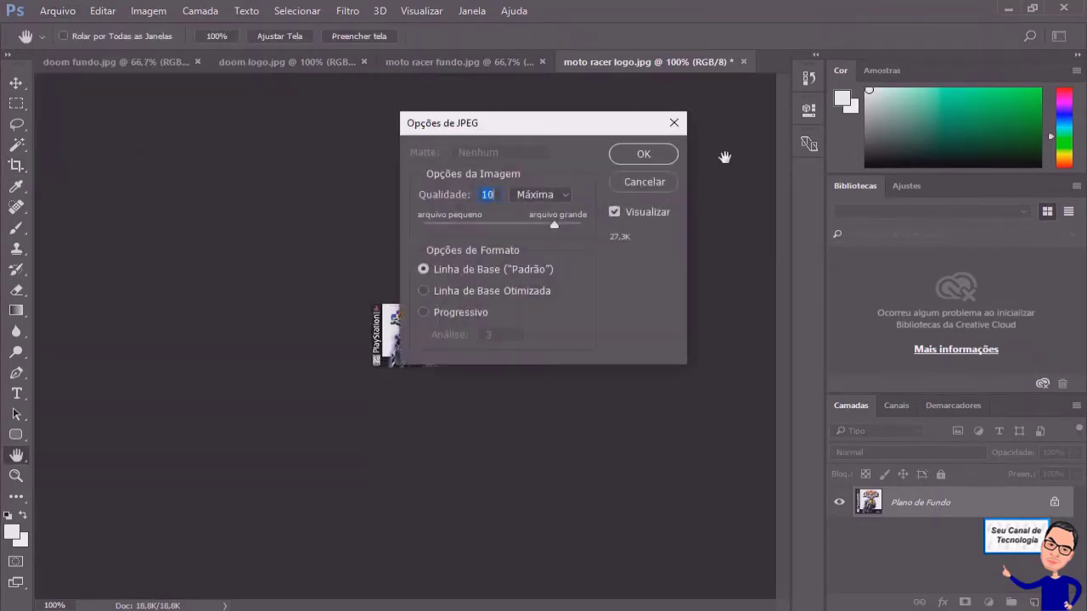
pyautogui.click(644, 154)
pyautogui.press('c')
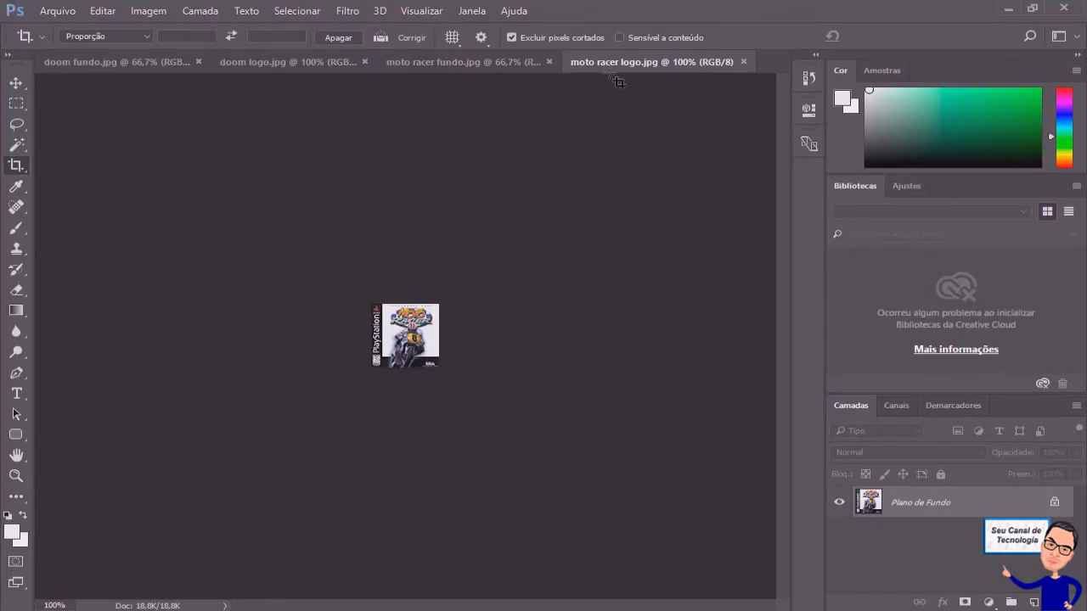
# Step: Close Photoshop and the leftover photo viewer windows, returning to the para aula psp folder in File Explorer
pyautogui.click(1066, 8)
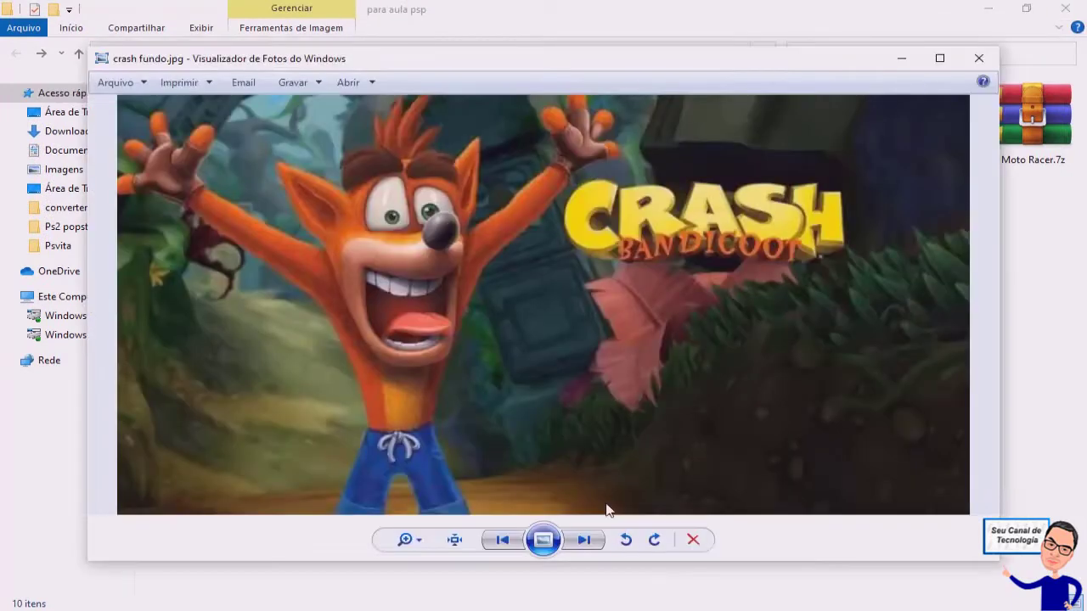
pyautogui.click(983, 58)
pyautogui.click(977, 56)
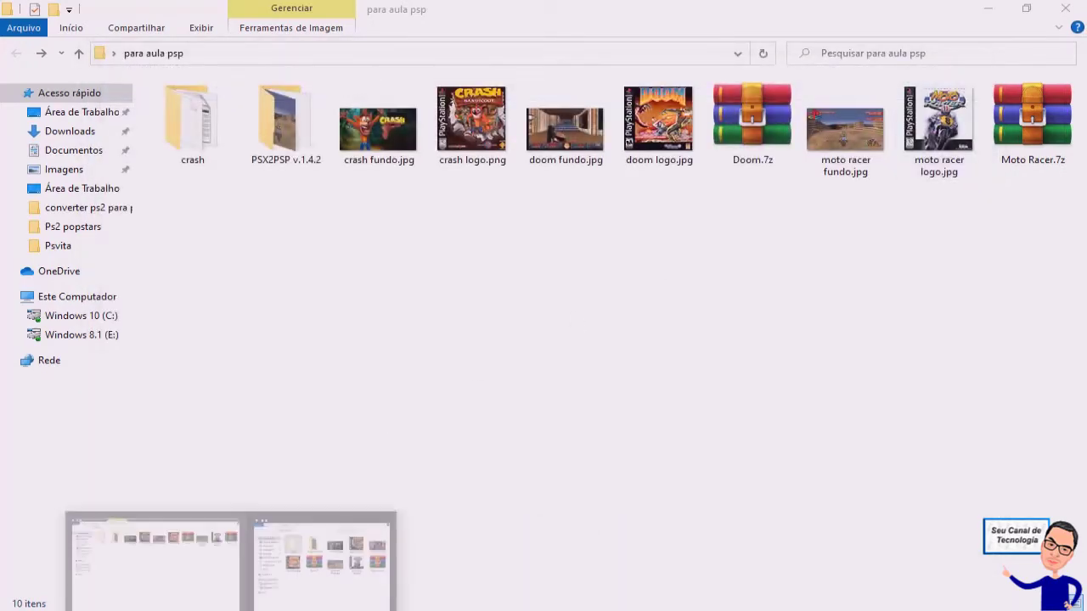
pyautogui.click(315, 556)
pyautogui.click(925, 84)
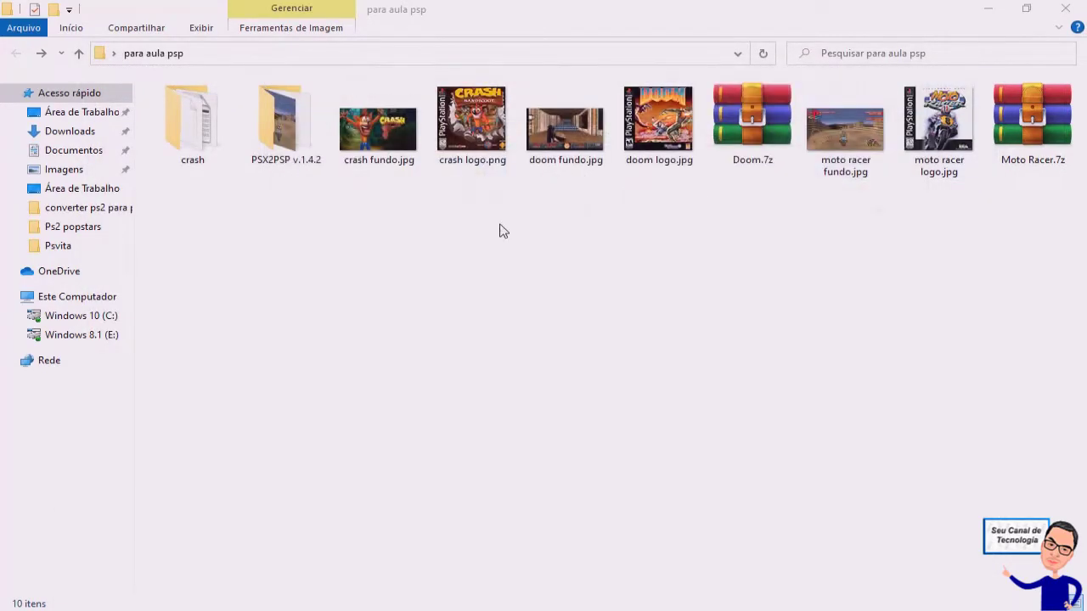
# Step: Launch PSX2PSP.exe from the PSX2PSP v.1.4.2 folder and show its conversion settings
pyautogui.doubleClick(280, 121)
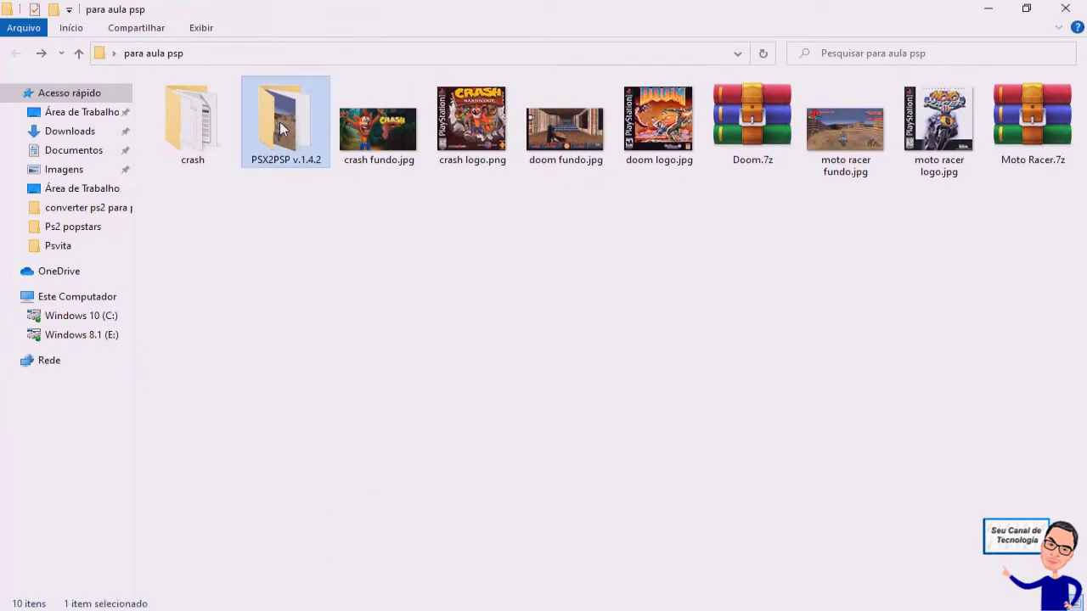
pyautogui.click(201, 258)
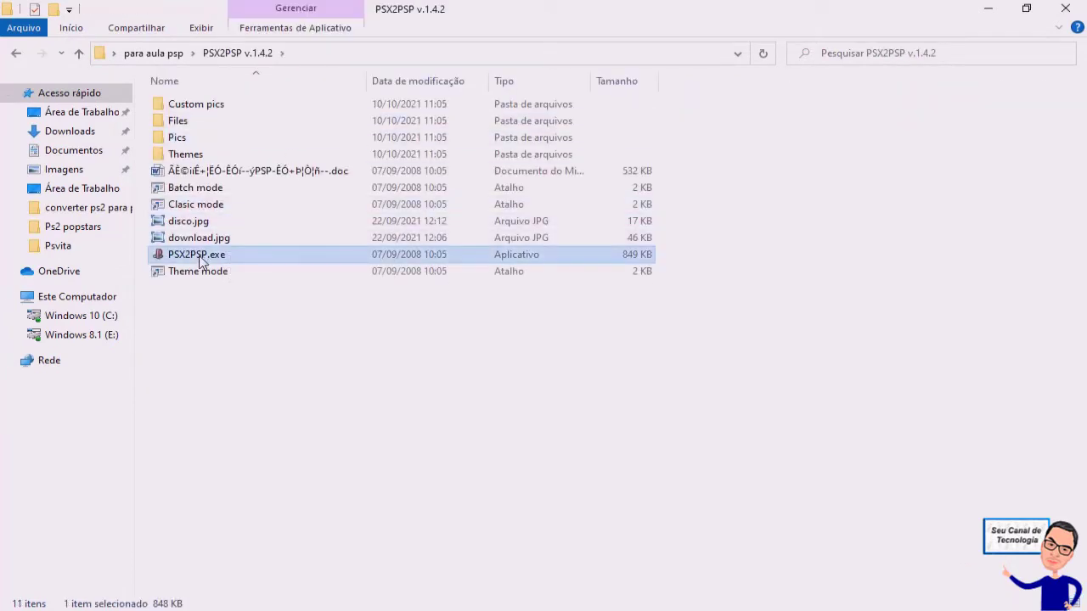
pyautogui.doubleClick(200, 258)
pyautogui.click(723, 438)
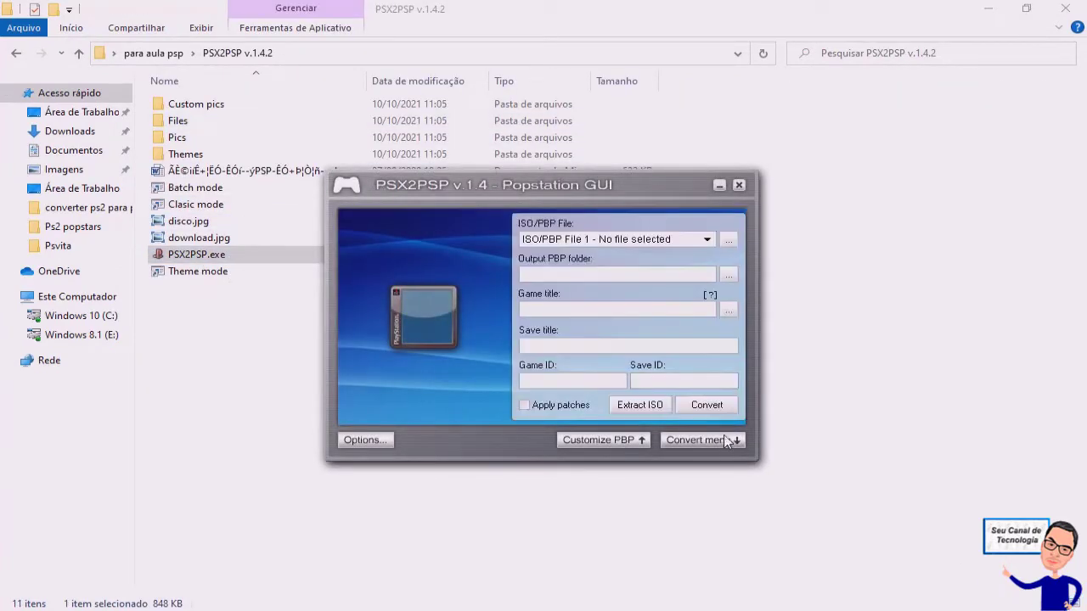
# Step: Load Crash Bash.bin from the crash folder as the ISO/PBP input file
pyautogui.click(727, 240)
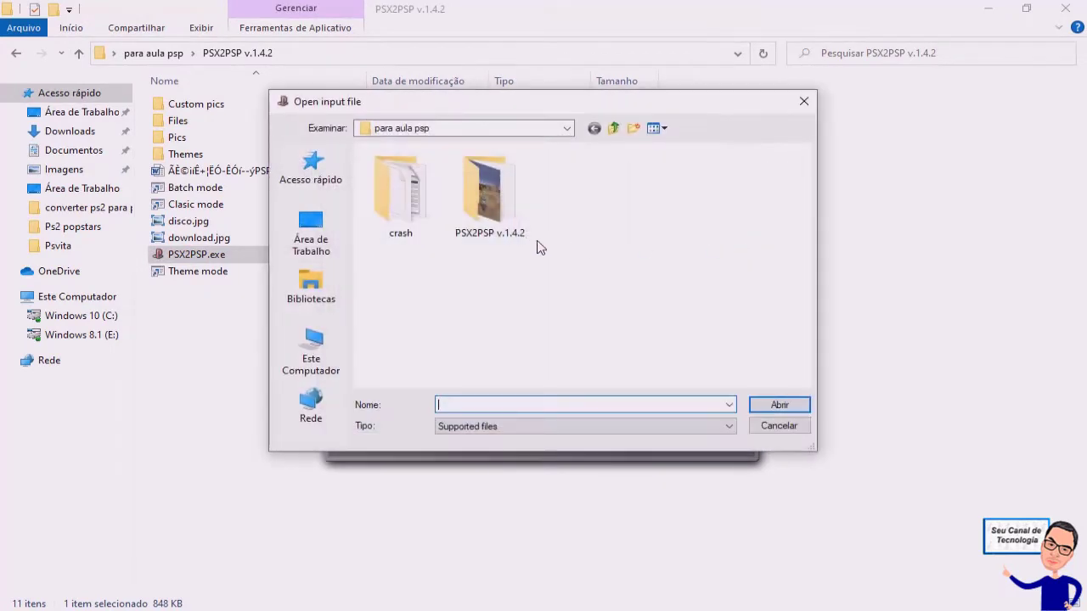
pyautogui.click(400, 200)
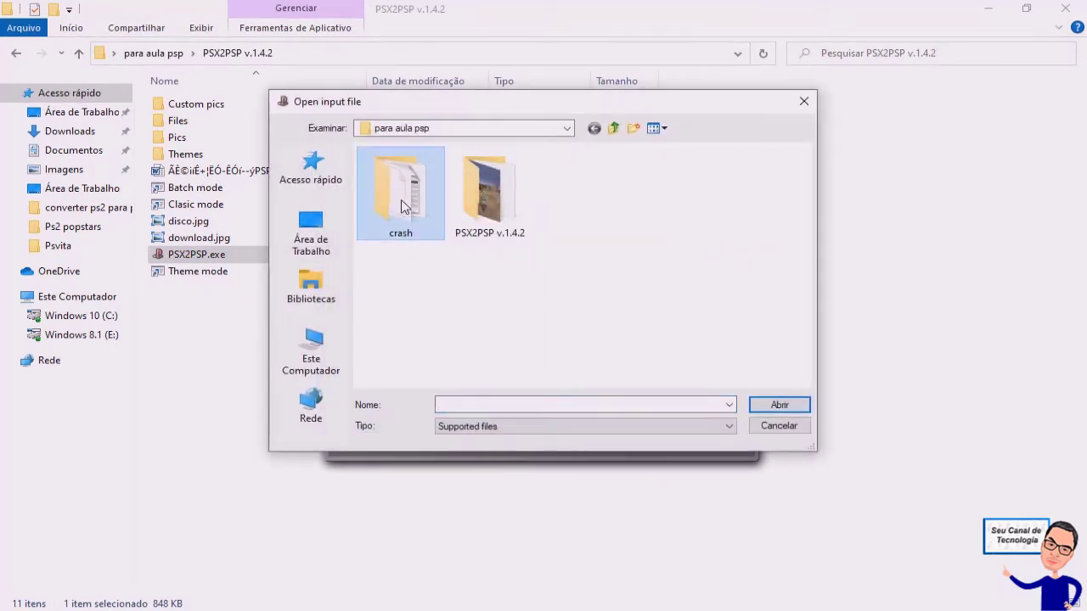
pyautogui.doubleClick(401, 199)
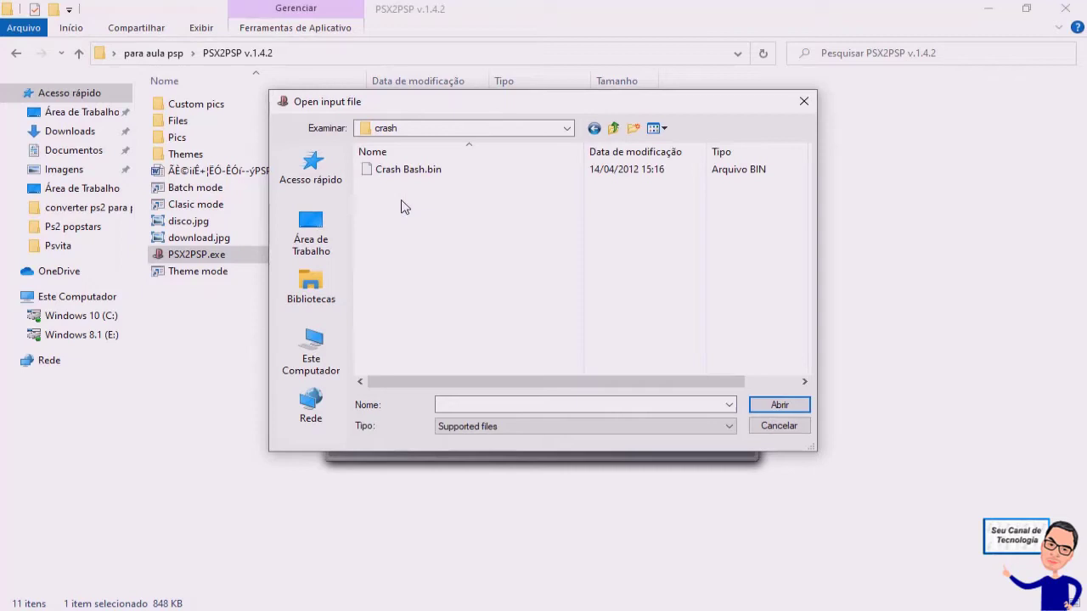
pyautogui.click(439, 171)
pyautogui.click(779, 406)
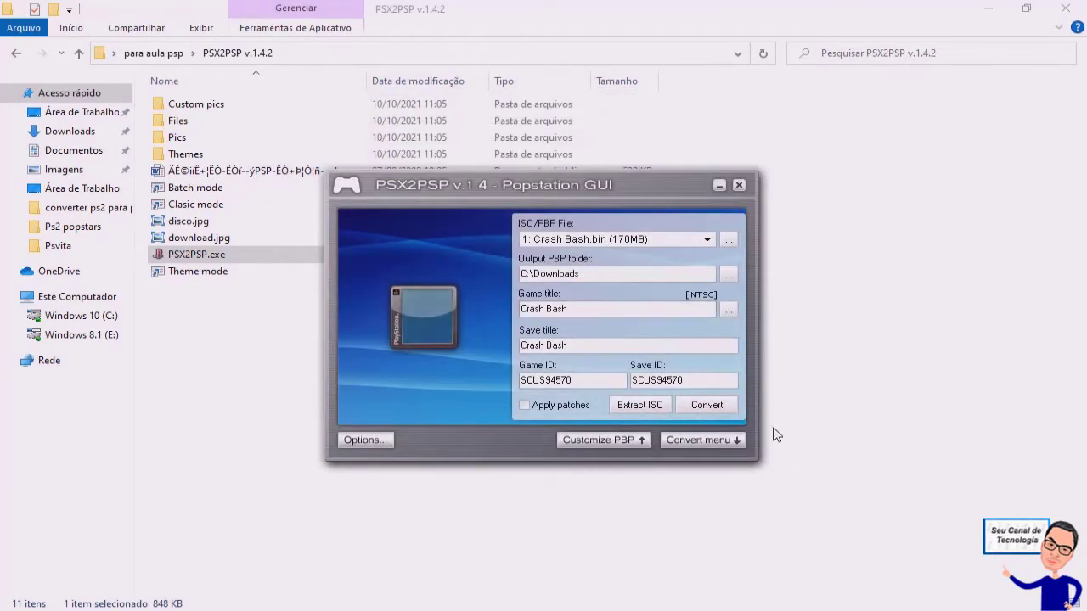
# Step: Assign crash logo.png from the para aula psp folder on the desktop as the PBP's icon image
pyautogui.click(625, 440)
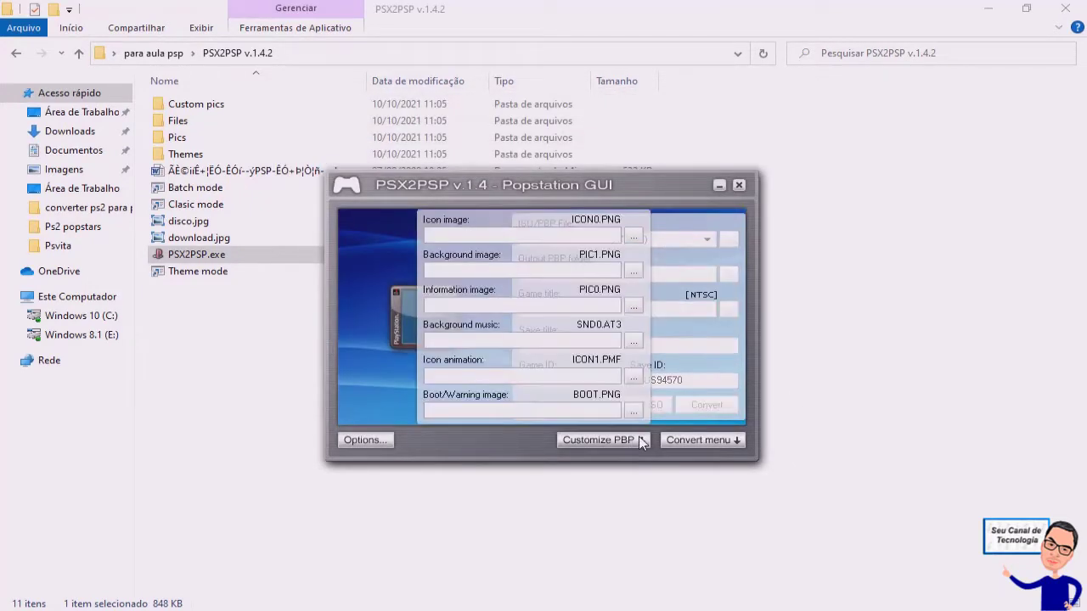
pyautogui.click(639, 239)
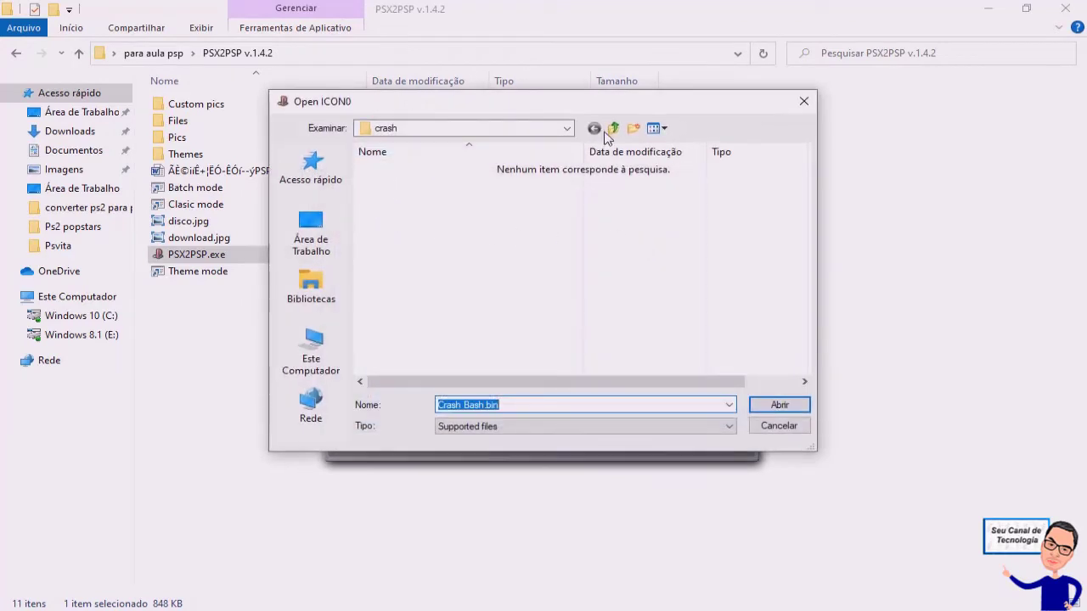
pyautogui.click(310, 233)
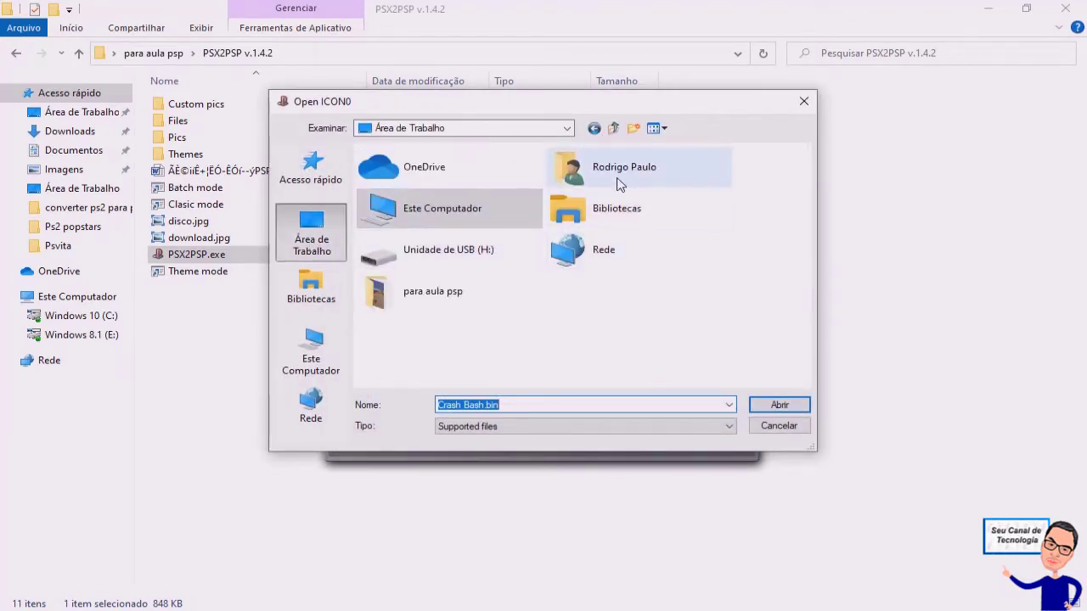
pyautogui.doubleClick(427, 293)
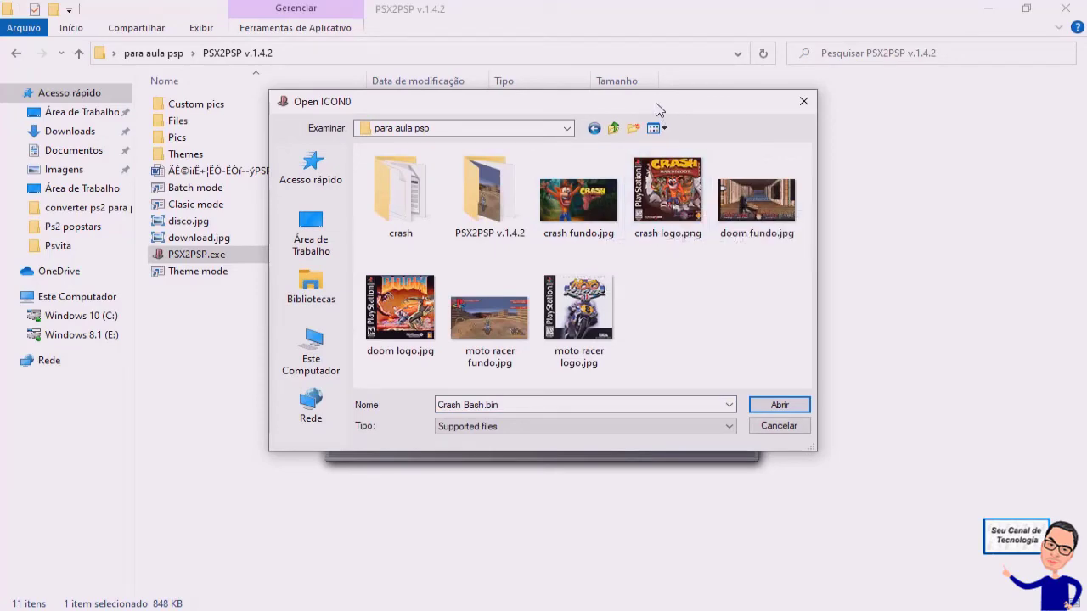
pyautogui.moveTo(660, 107); pyautogui.dragTo(524, 200)
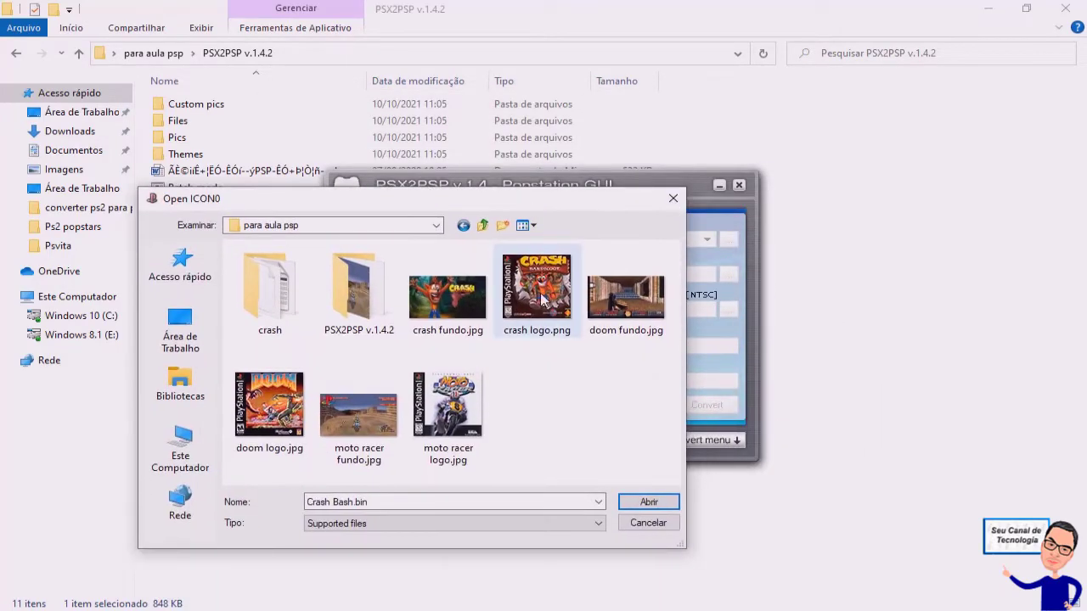
pyautogui.click(543, 292)
pyautogui.click(649, 502)
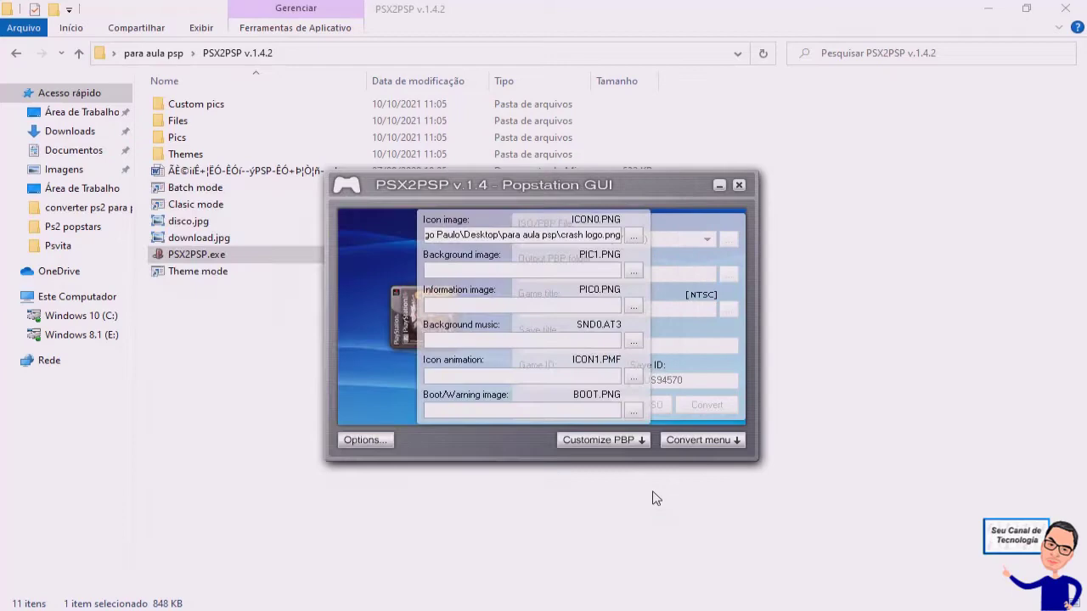
# Step: Assign crash fundo.jpg as the PBP's background image and close the customization settings
pyautogui.click(634, 272)
pyautogui.click(448, 293)
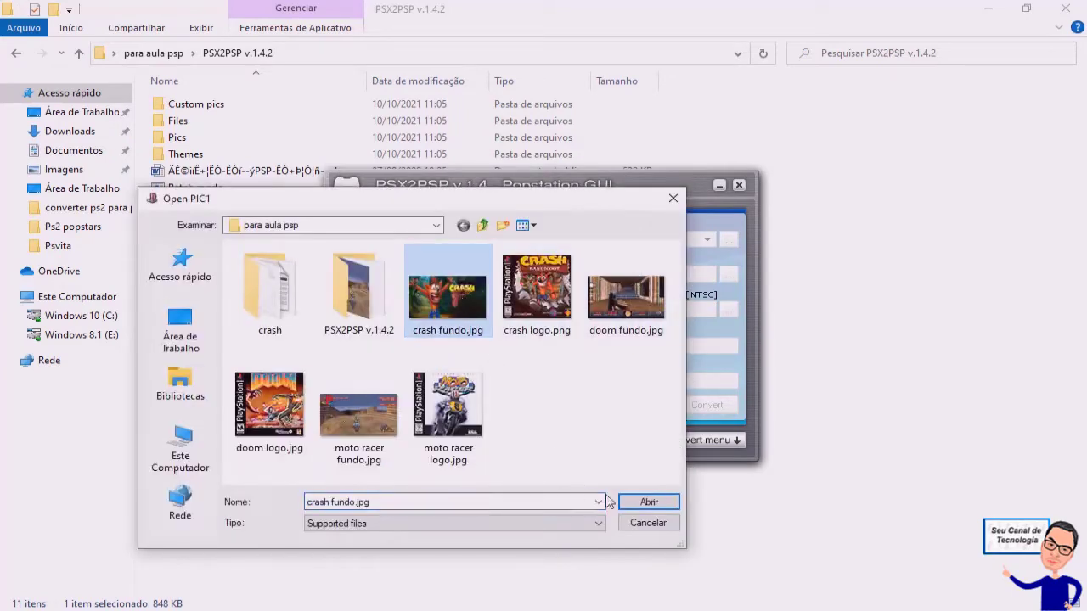
pyautogui.click(660, 502)
pyautogui.click(641, 440)
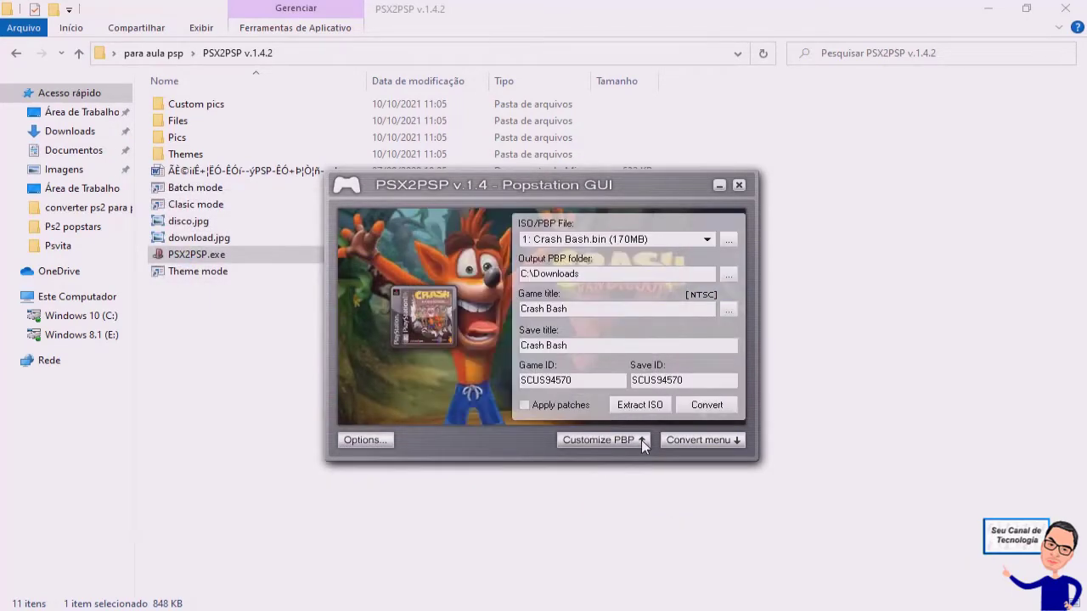
# Step: Preview the customized artwork without the conversion settings, and convert Crash Bash to a PBP in C:\Downloads
pyautogui.click(709, 443)
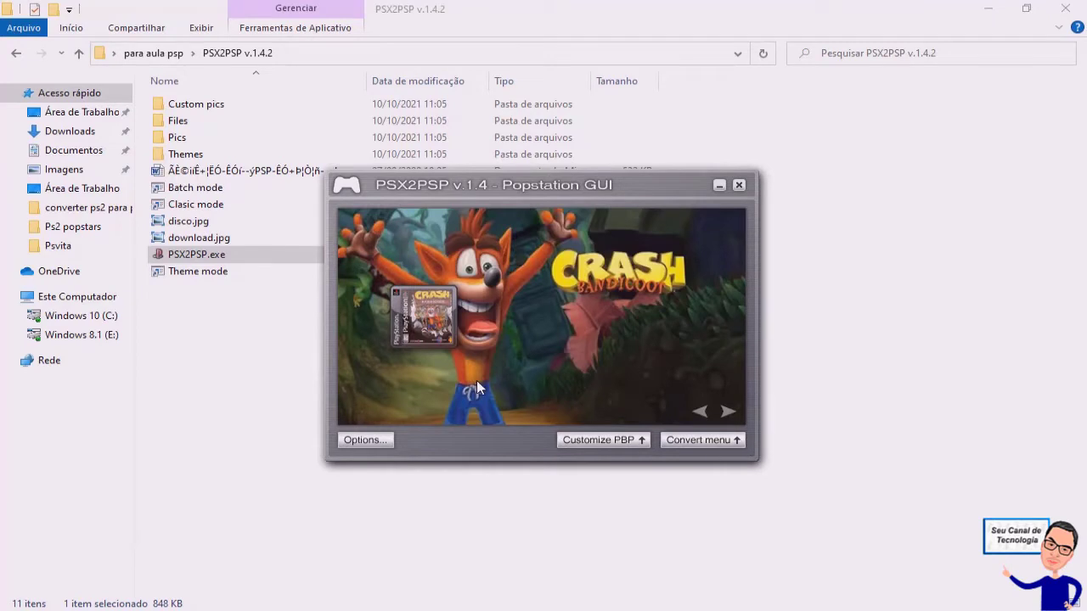
pyautogui.click(735, 439)
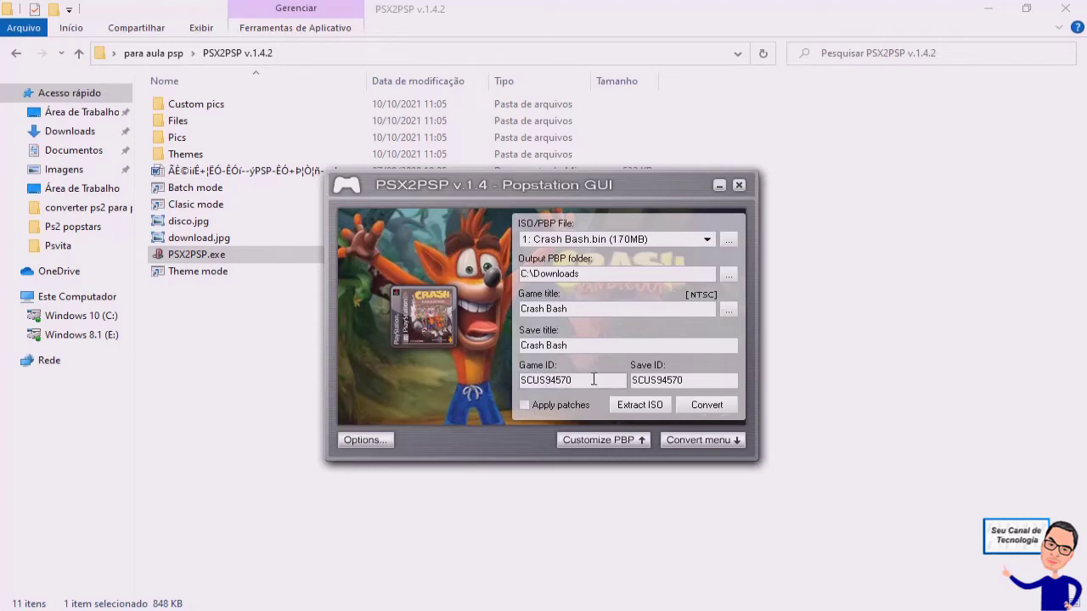
pyautogui.click(713, 409)
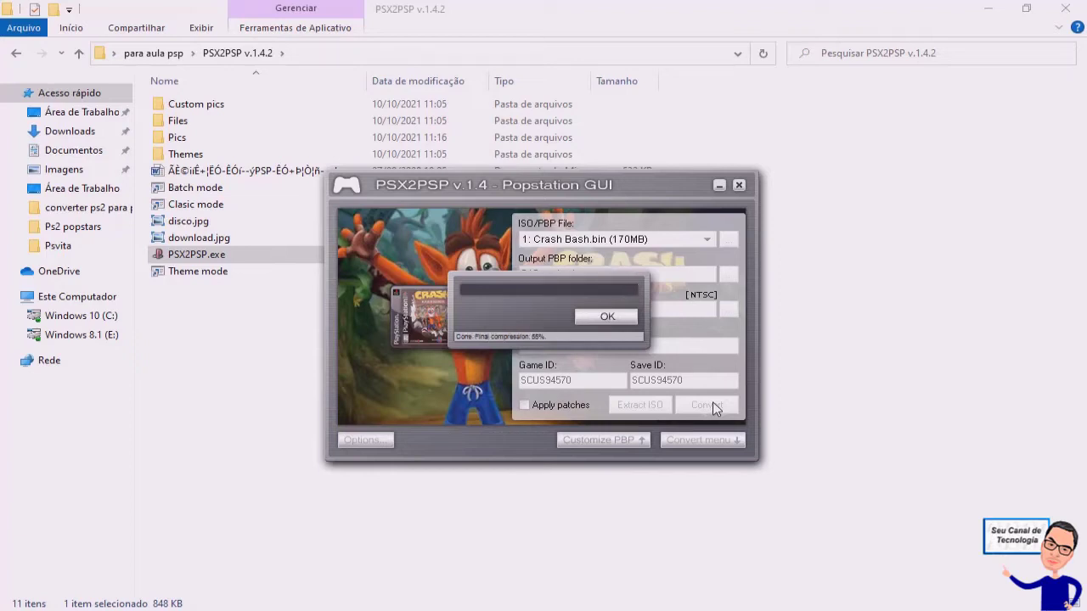
pyautogui.click(612, 315)
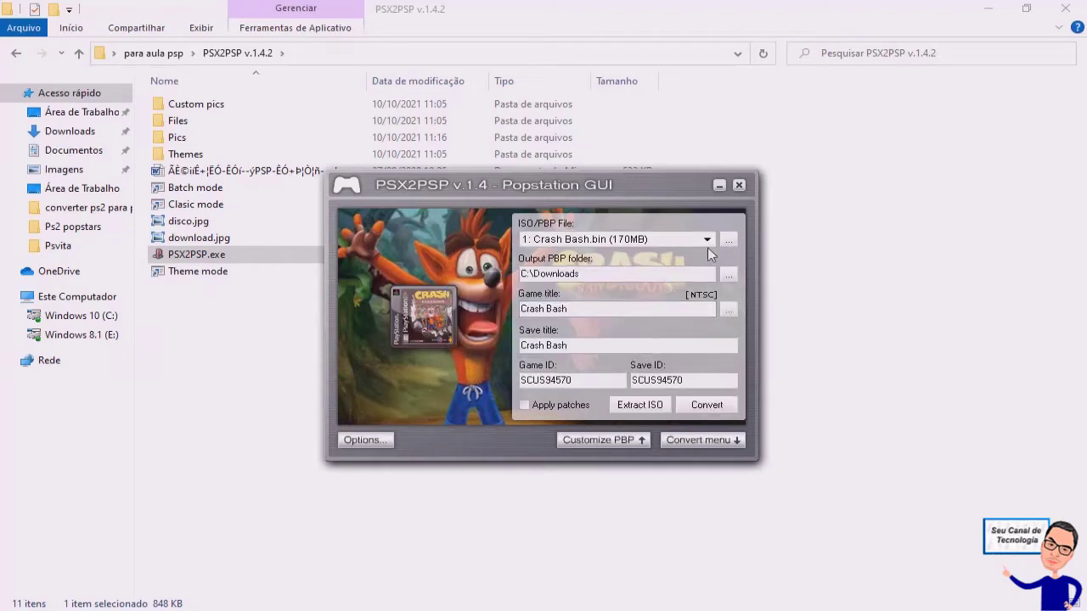
# Step: Minimize the open windows and look for the converted game in the user profile's Downloads and Documentos folders
pyautogui.click(718, 186)
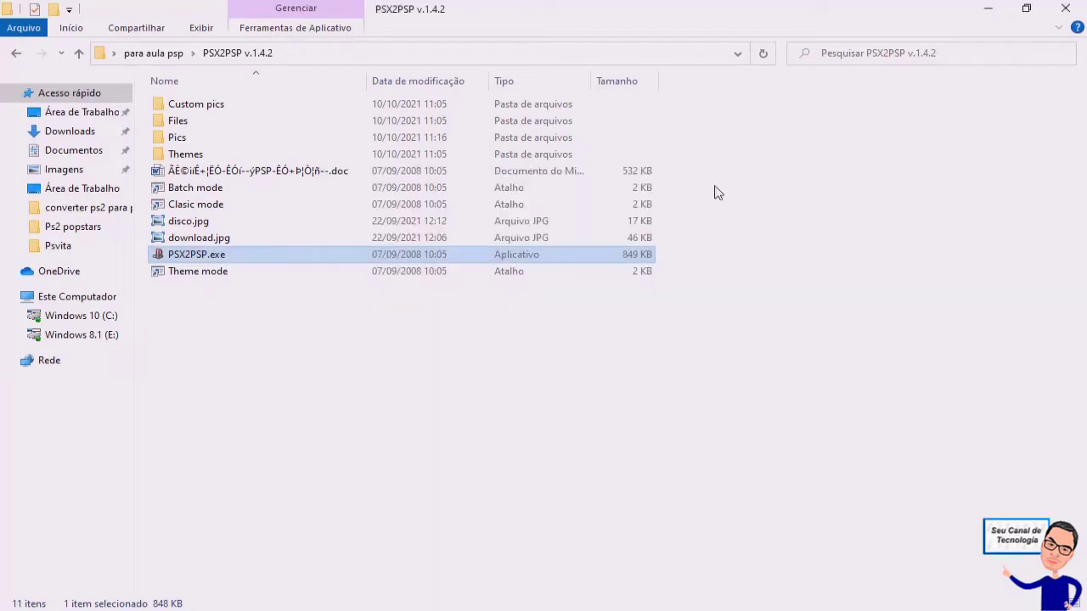
pyautogui.click(987, 9)
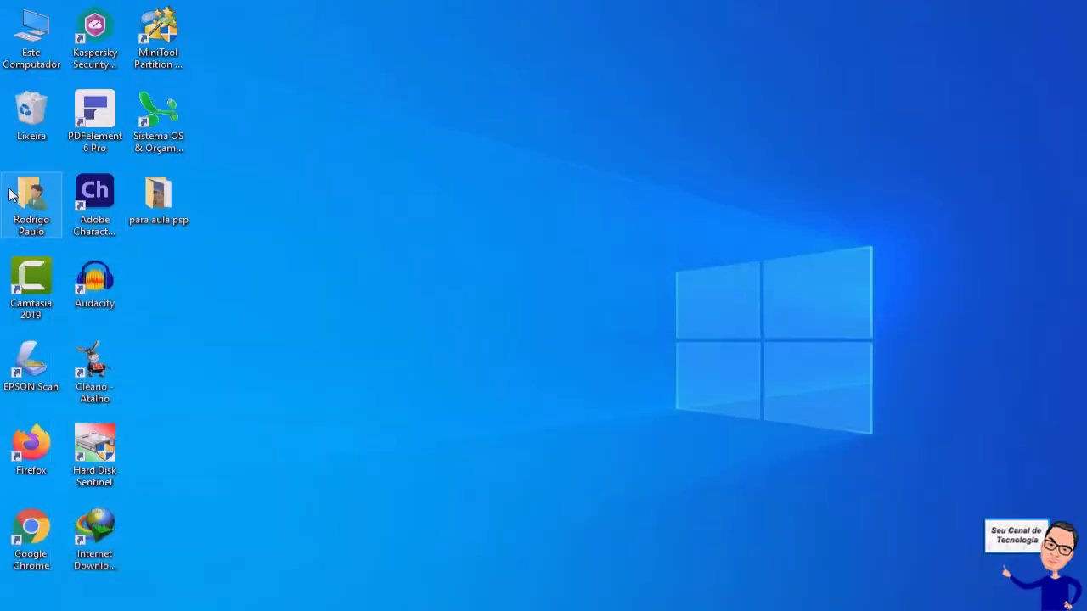
pyautogui.doubleClick(28, 206)
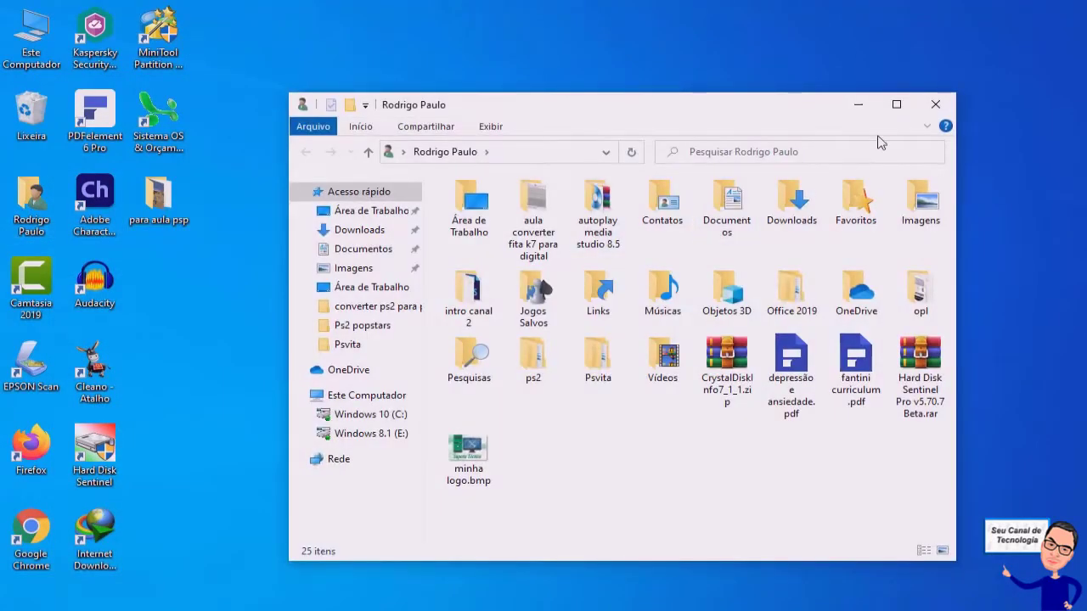
pyautogui.click(898, 105)
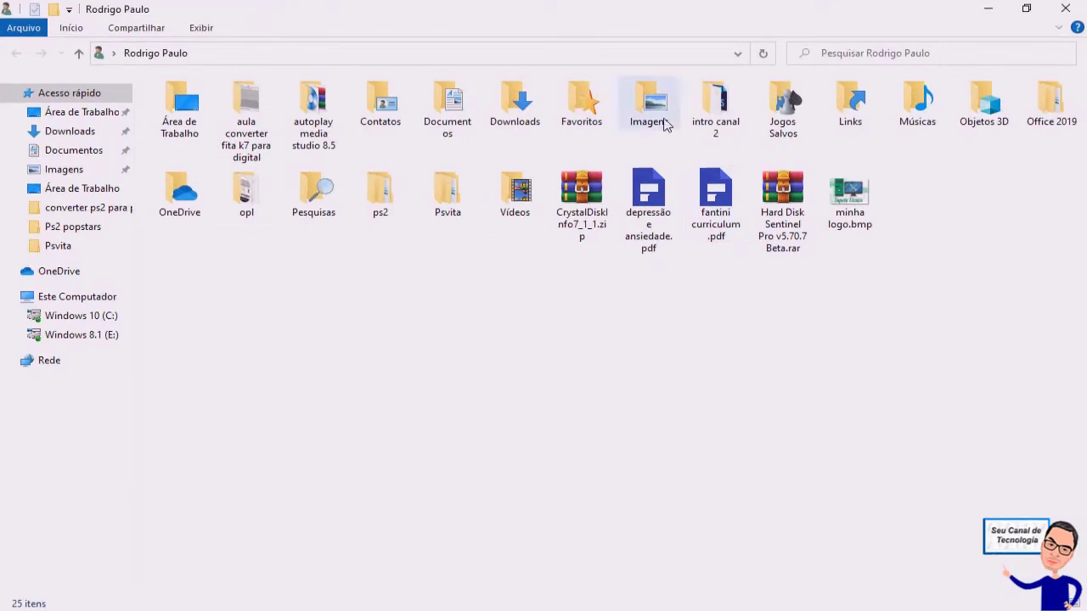
pyautogui.doubleClick(514, 106)
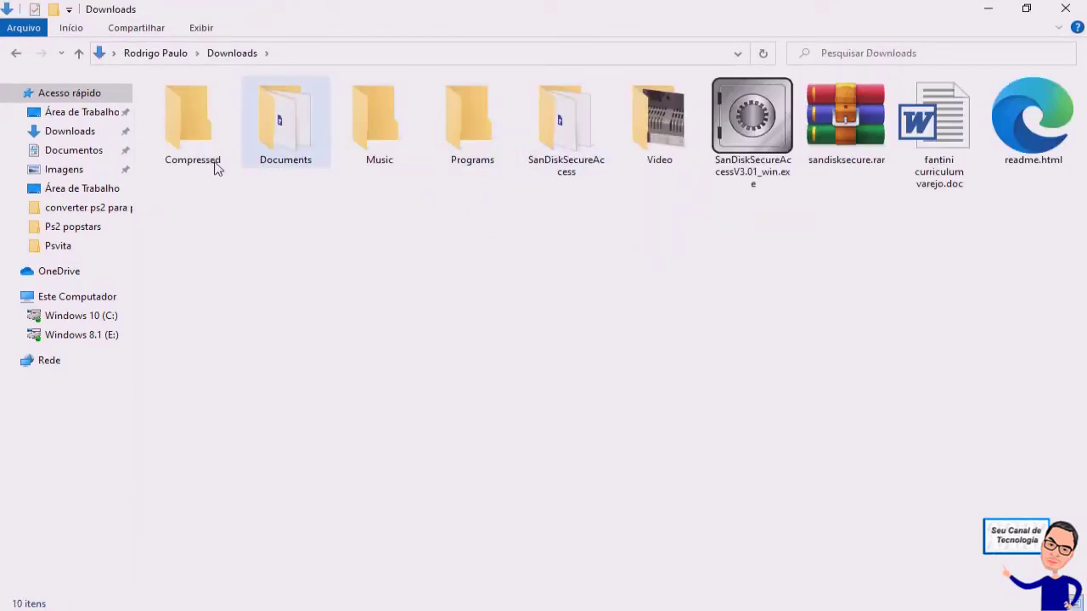
pyautogui.click(14, 54)
pyautogui.doubleClick(446, 114)
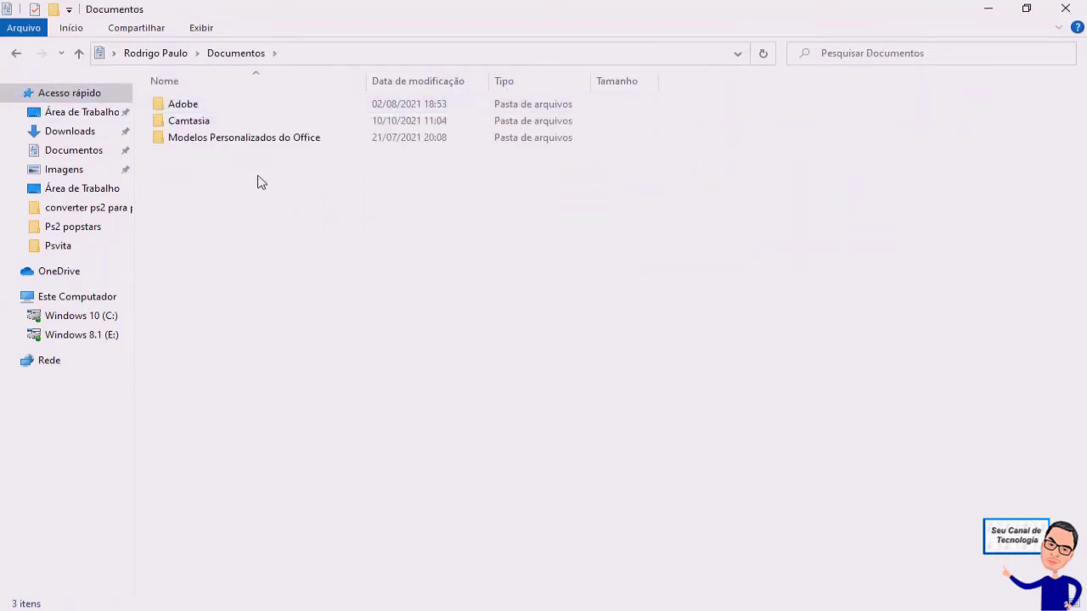
pyautogui.click(15, 54)
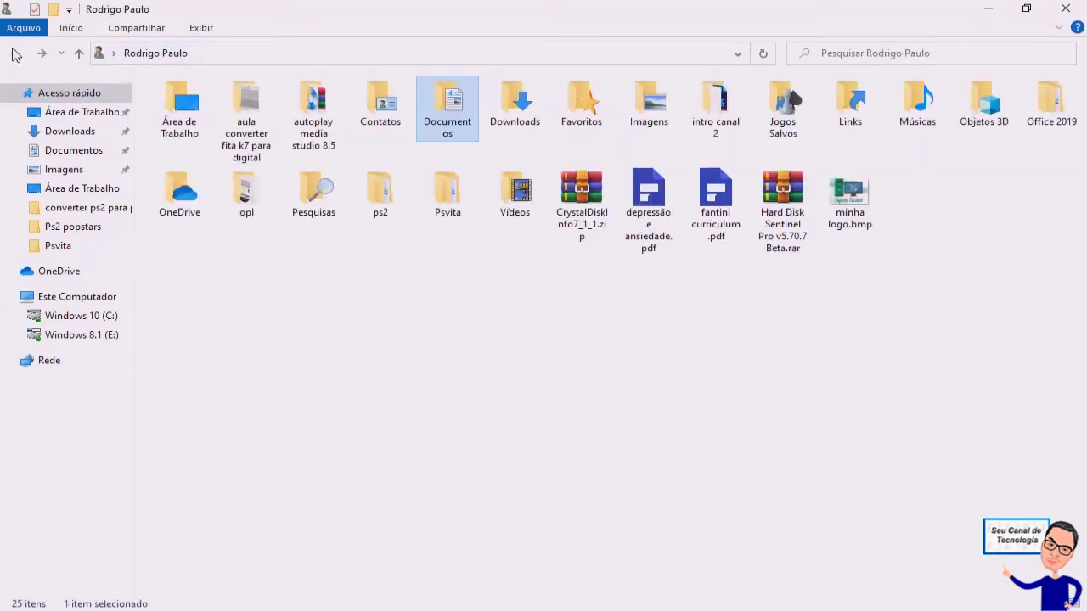
# Step: Open the Downloads folder on the Windows 10 (C:) drive and examine the contents of the Crash Bash output folder
pyautogui.click(92, 315)
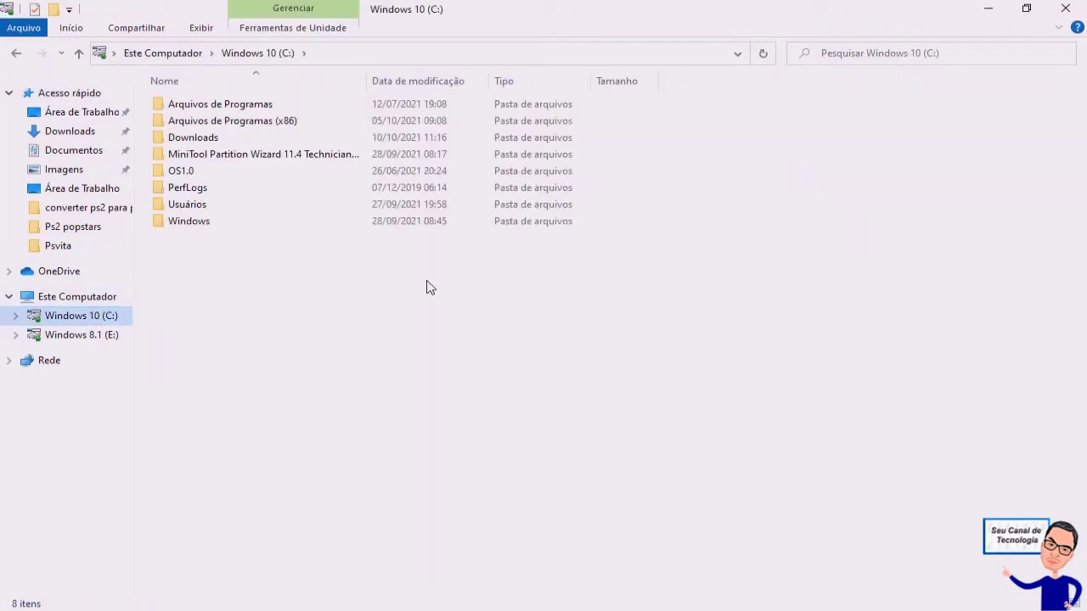
pyautogui.doubleClick(206, 137)
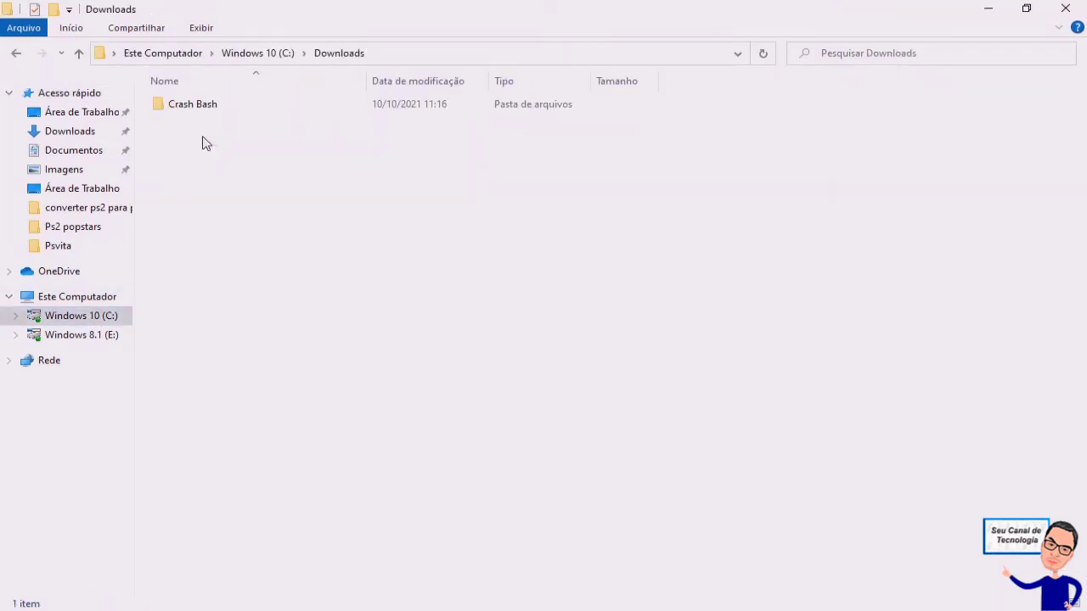
pyautogui.click(15, 56)
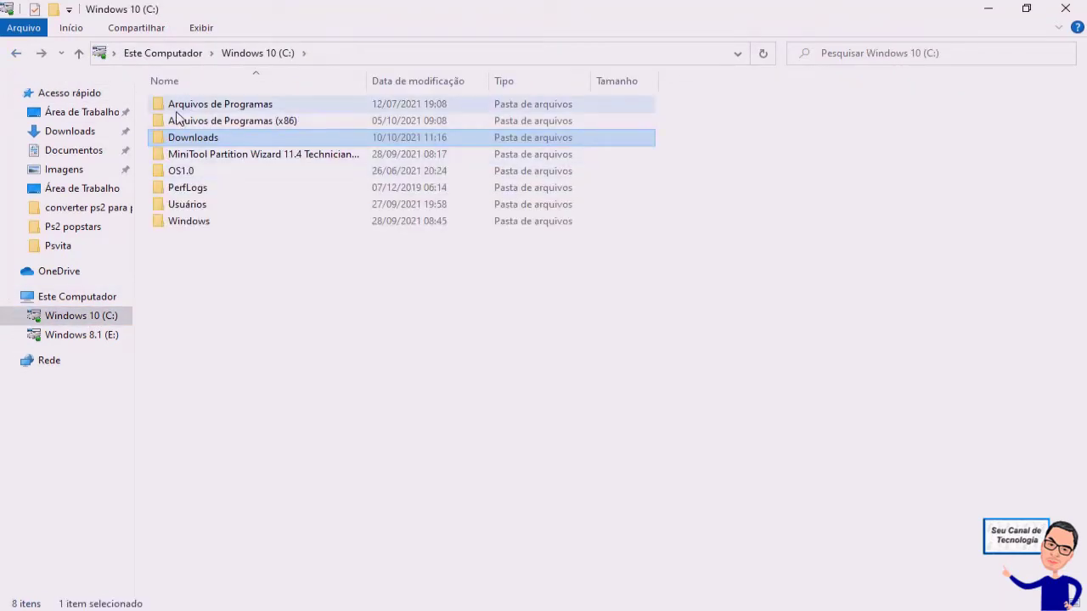
pyautogui.doubleClick(207, 138)
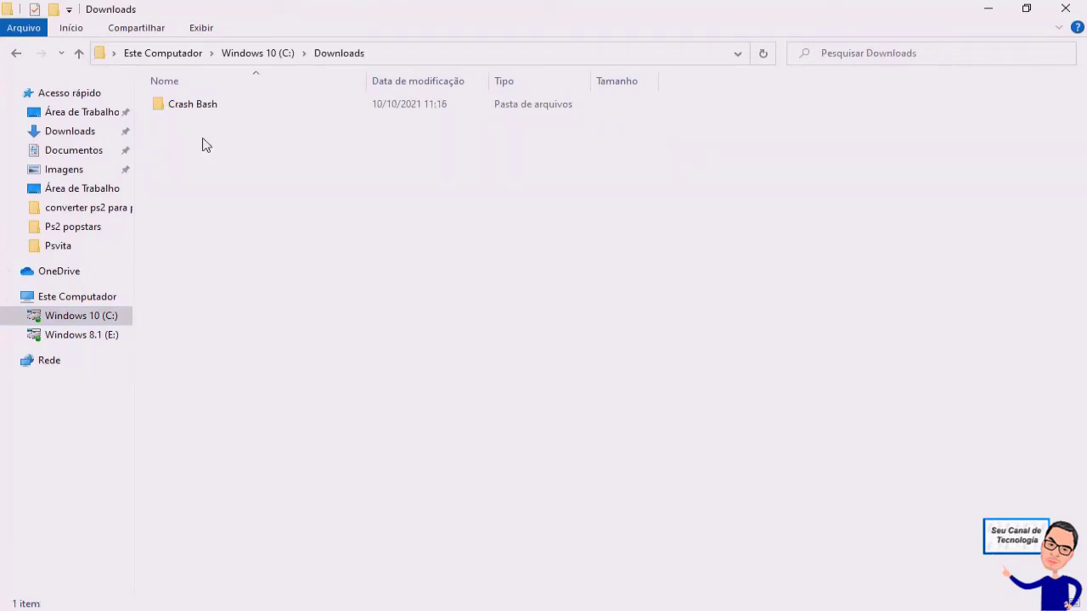
pyautogui.doubleClick(190, 110)
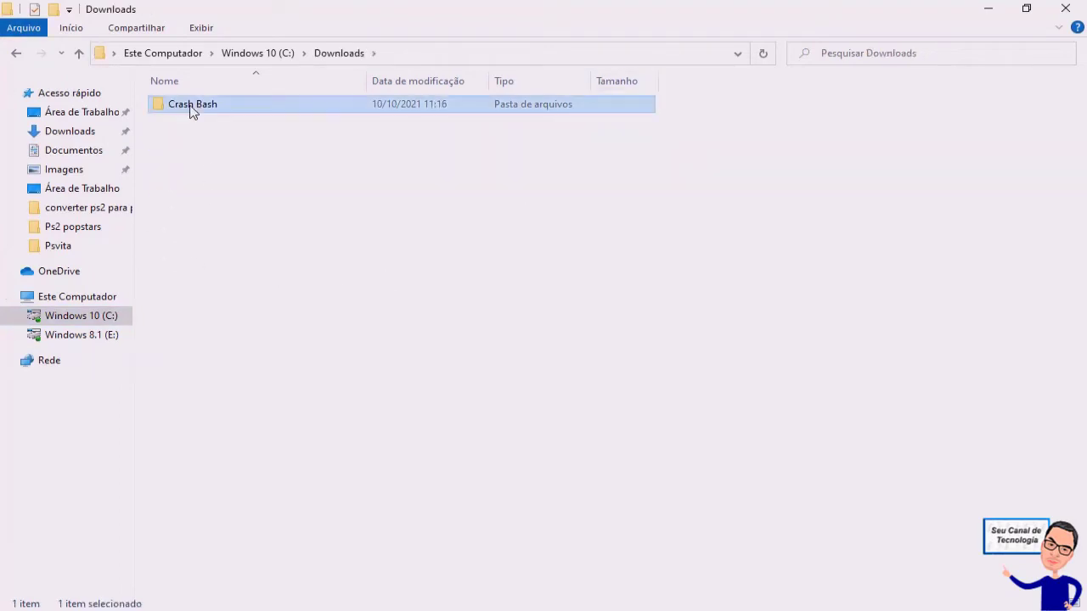
pyautogui.click(198, 110)
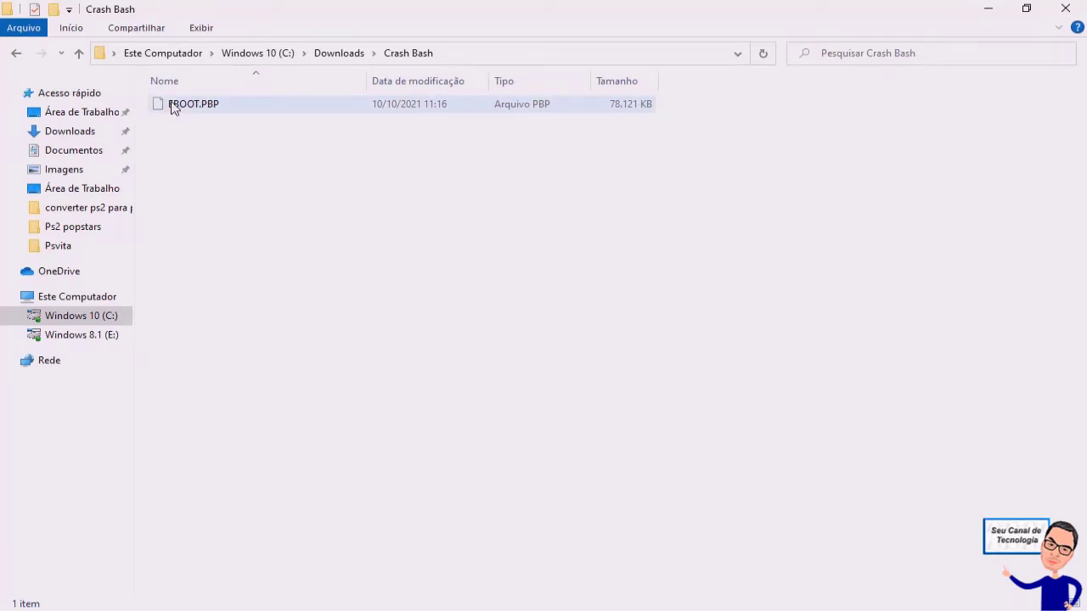
pyautogui.click(17, 54)
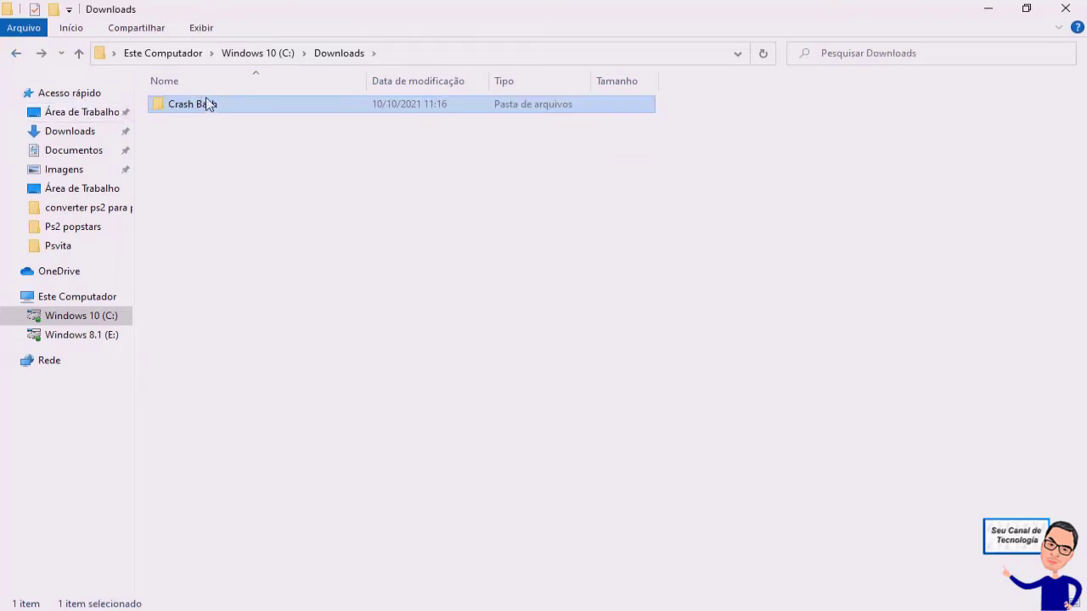
pyautogui.moveTo(197, 108)
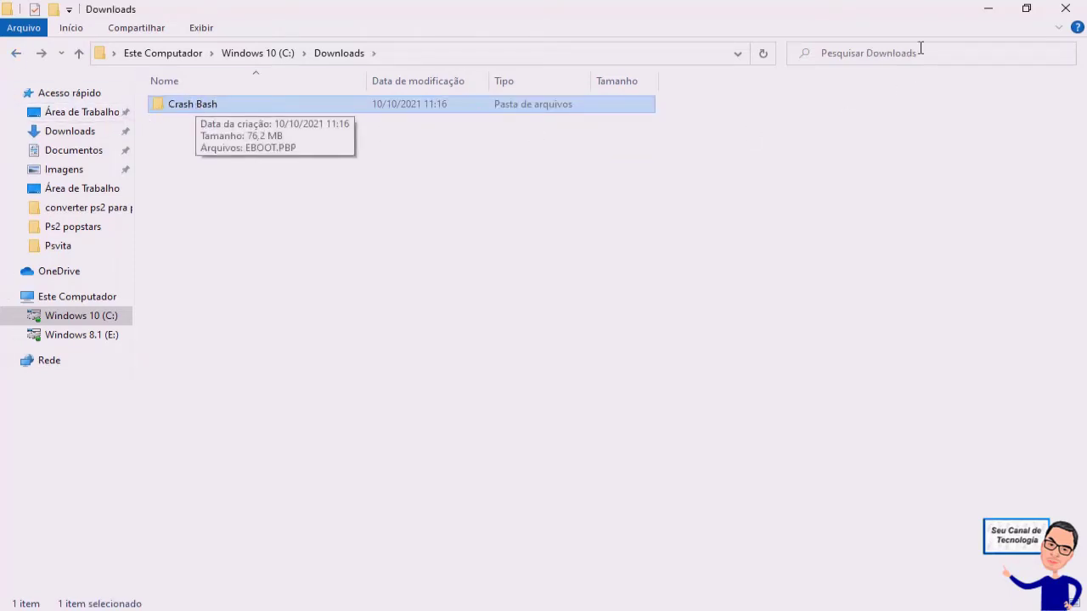
# Step: Close the output folder window and PSX2PSP, and return to the para aula psp folder
pyautogui.click(1067, 9)
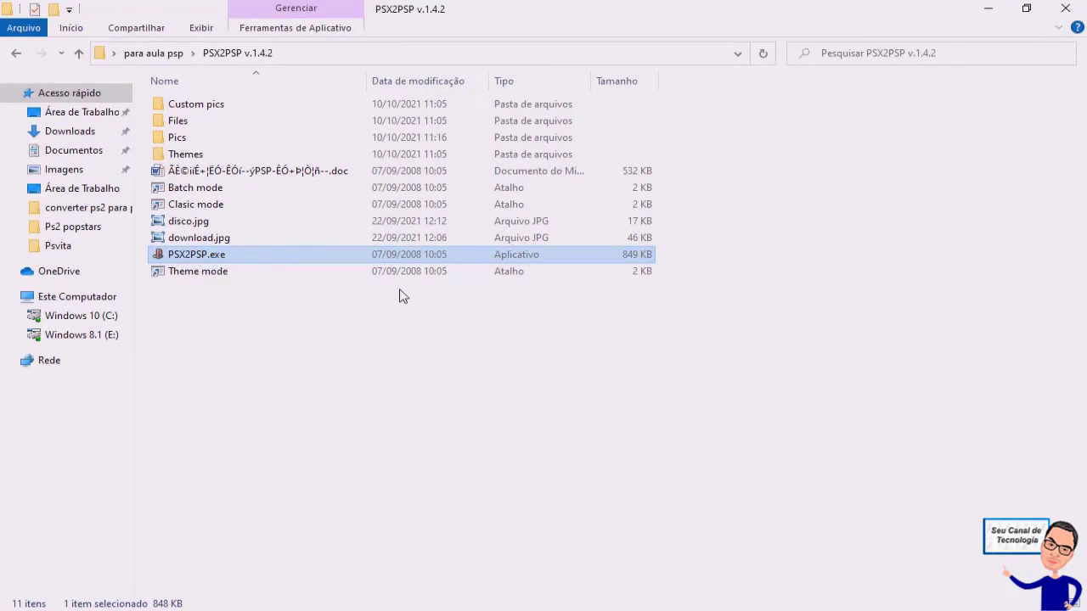
pyautogui.press('Return')
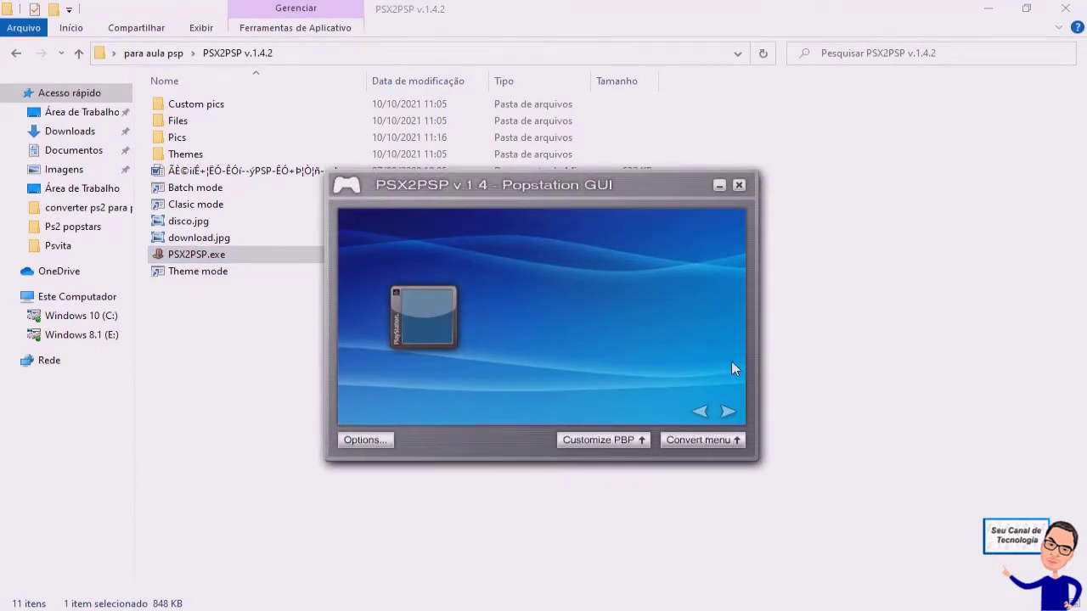
pyautogui.click(739, 184)
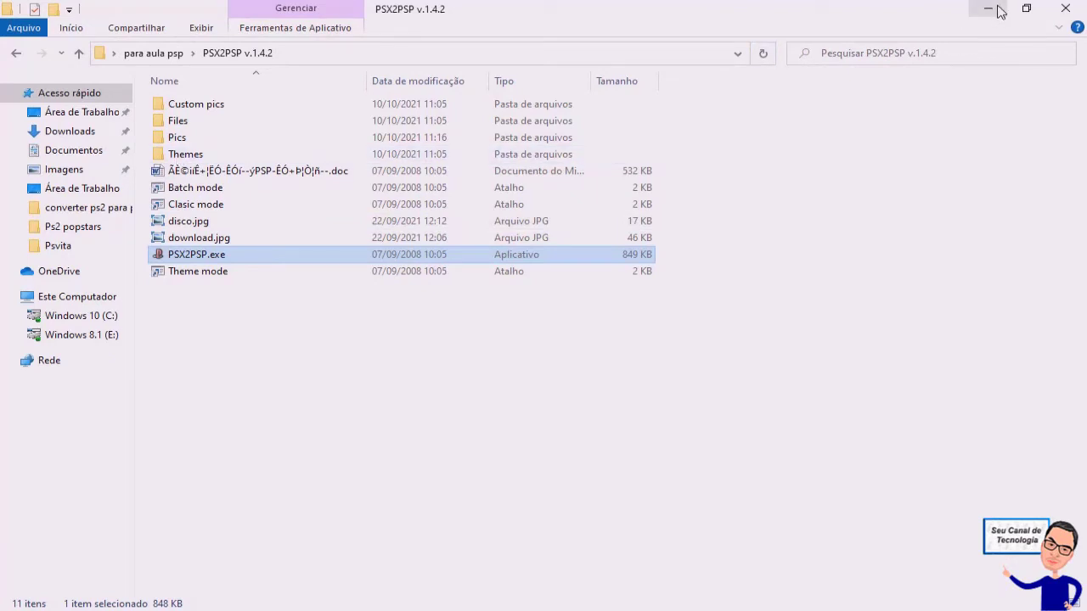
pyautogui.click(17, 53)
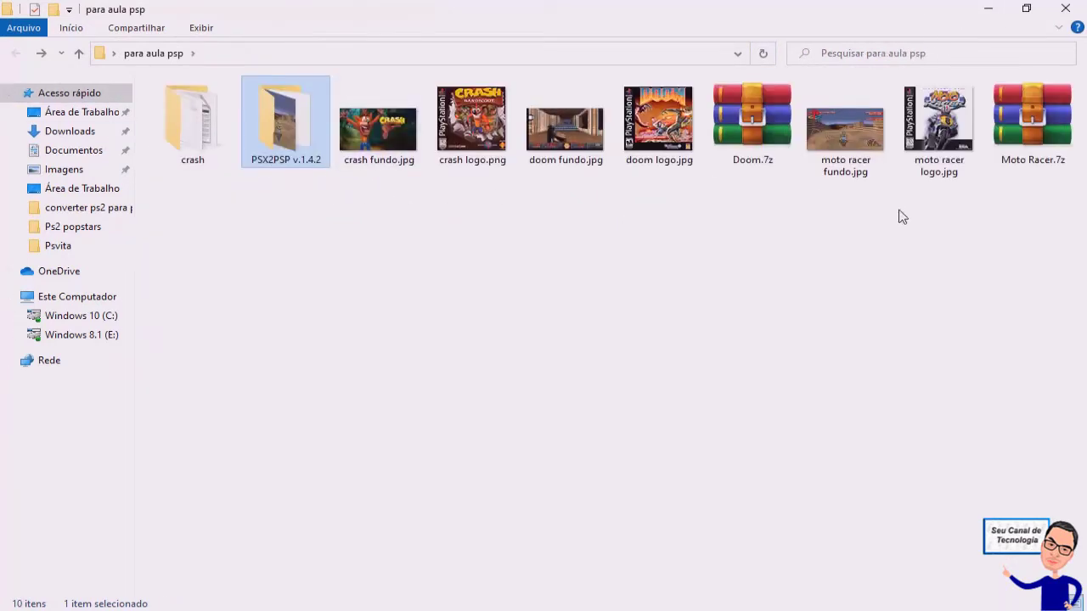
# Step: Create a new folder named doom in the para aula psp folder
pyautogui.rightClick(337, 302)
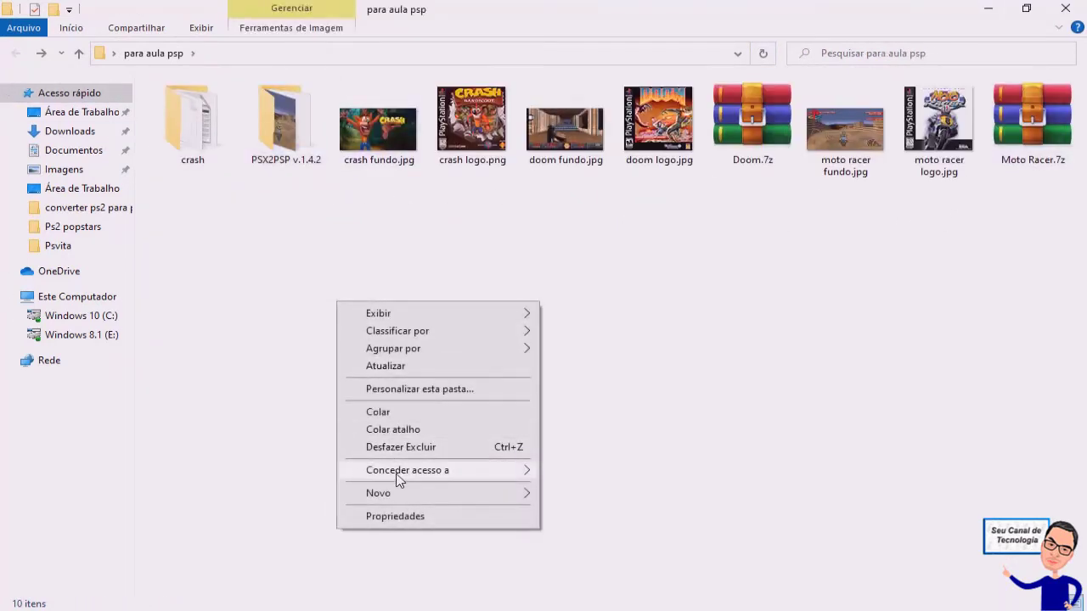
pyautogui.moveTo(523, 495)
pyautogui.click(609, 276)
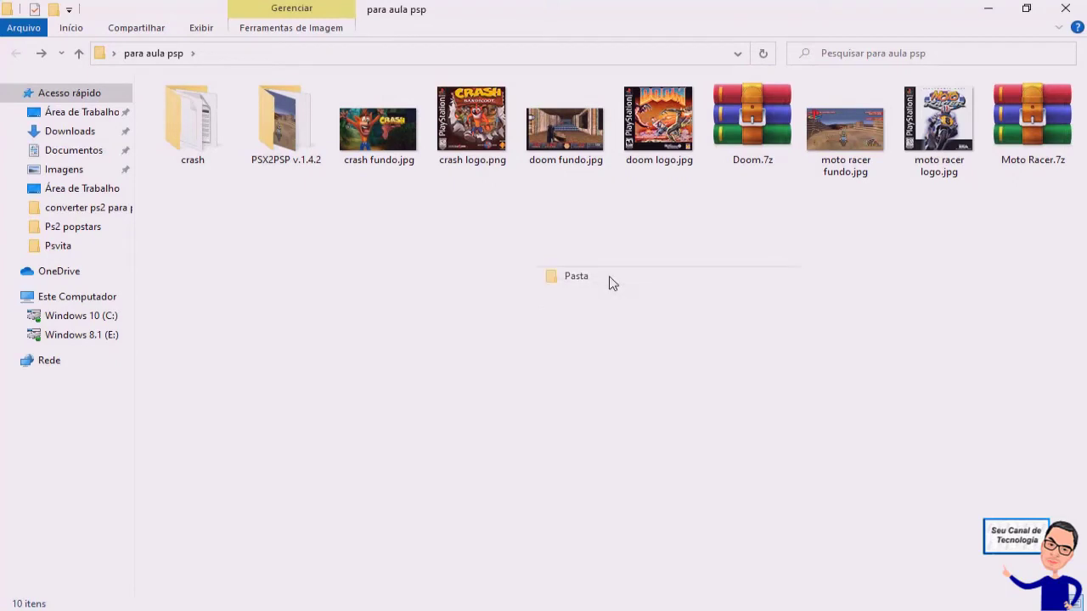
pyautogui.write('doom')
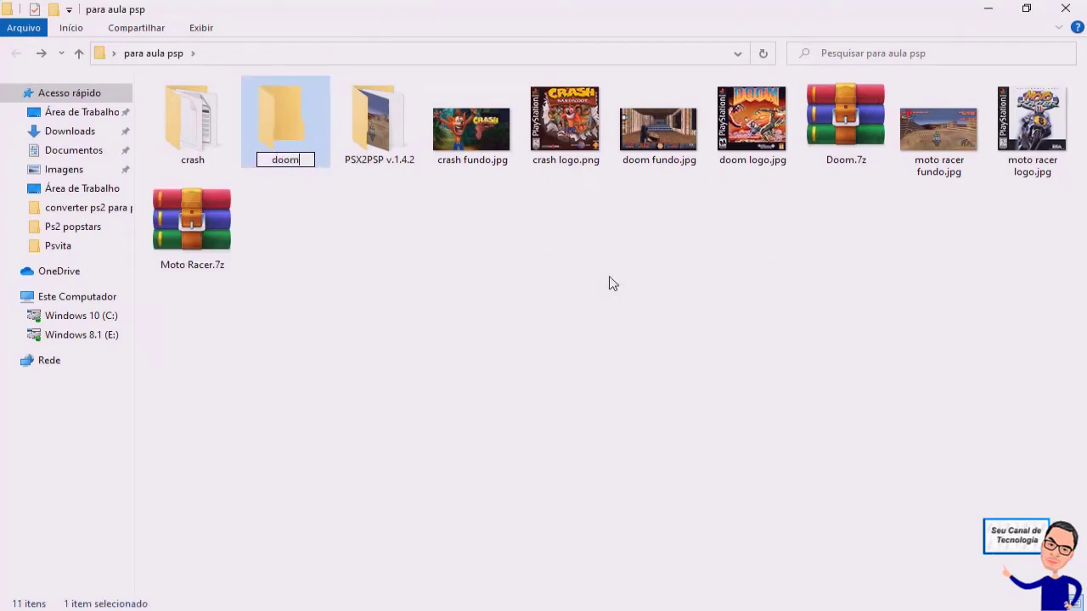
pyautogui.press('Return')
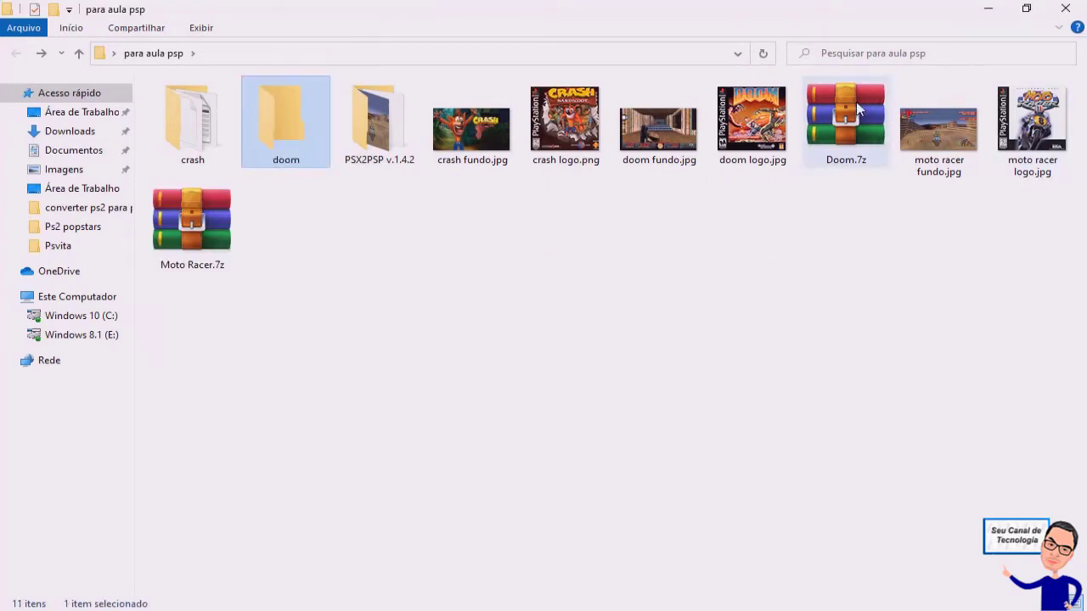
# Step: Move Doom.7z into the doom folder and extract the archive's contents there
pyautogui.moveTo(853, 115); pyautogui.dragTo(285, 134)
pyautogui.doubleClick(287, 135)
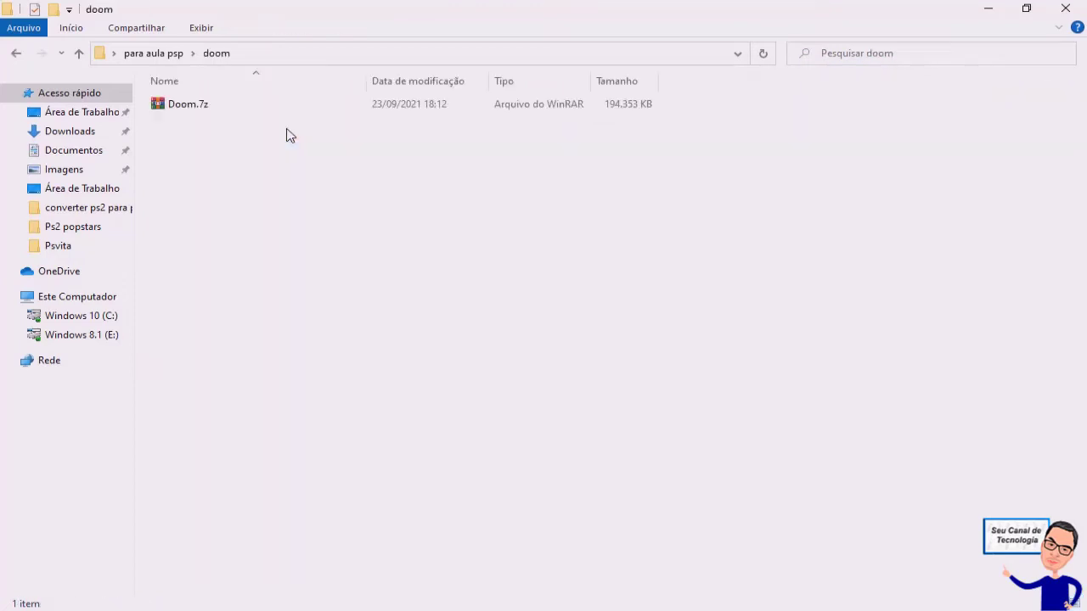
pyautogui.click(202, 102)
pyautogui.rightClick(201, 102)
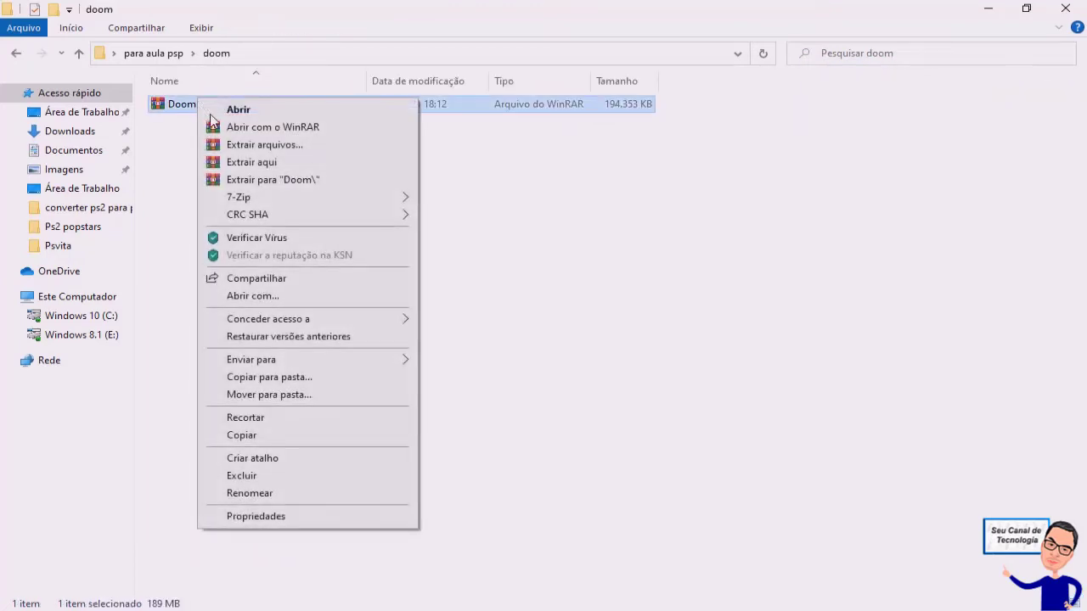
pyautogui.click(248, 161)
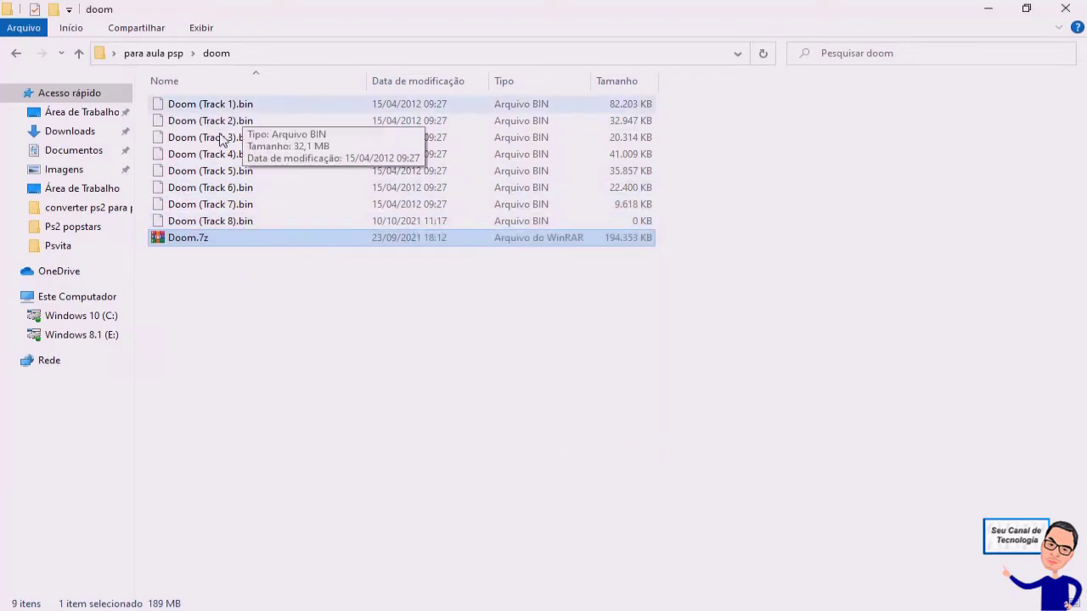
pyautogui.click(256, 361)
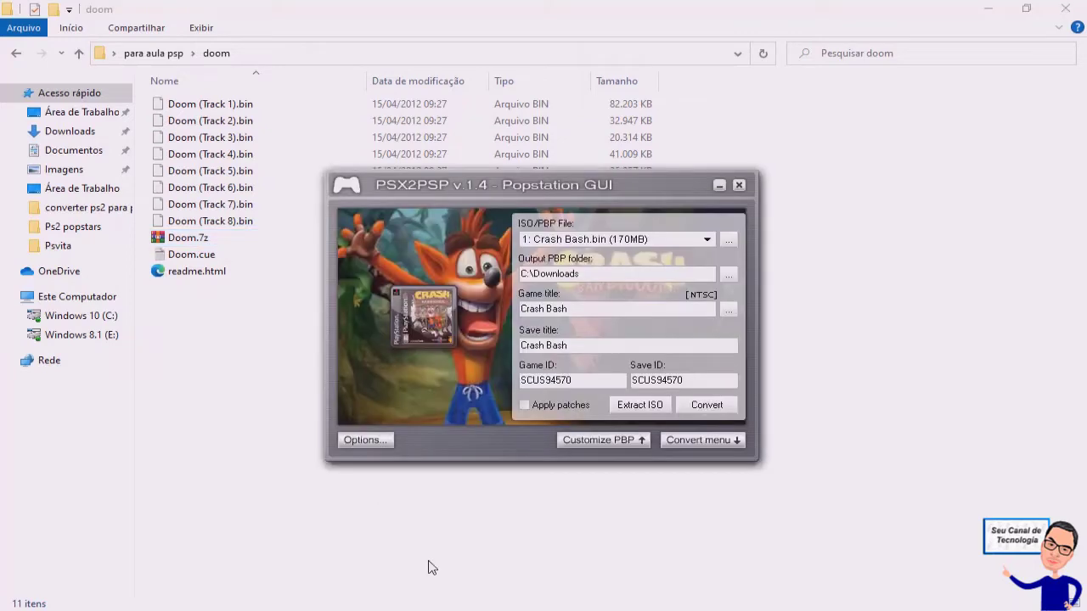
# Step: Go back to the para aula psp folder and reopen the doom folder to check the extracted files
pyautogui.click(16, 56)
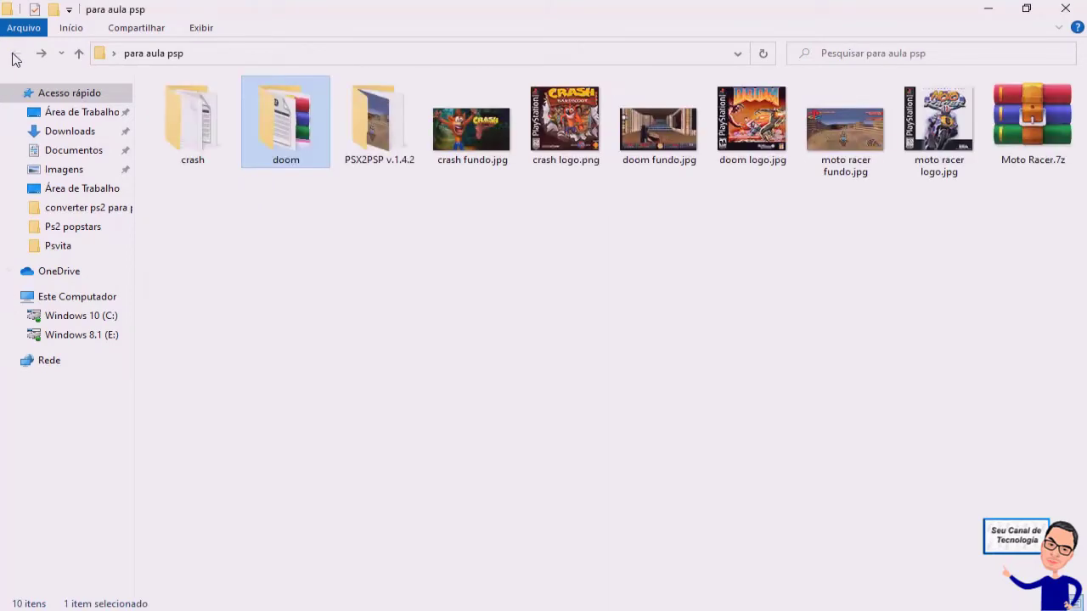
pyautogui.rightClick(557, 267)
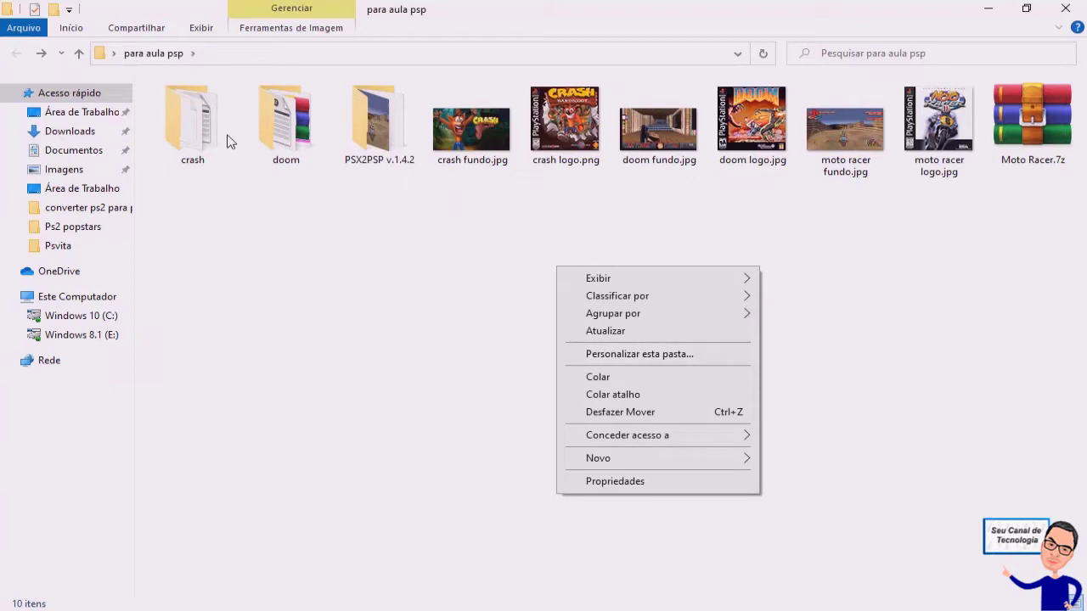
pyautogui.click(280, 121)
pyautogui.doubleClick(281, 121)
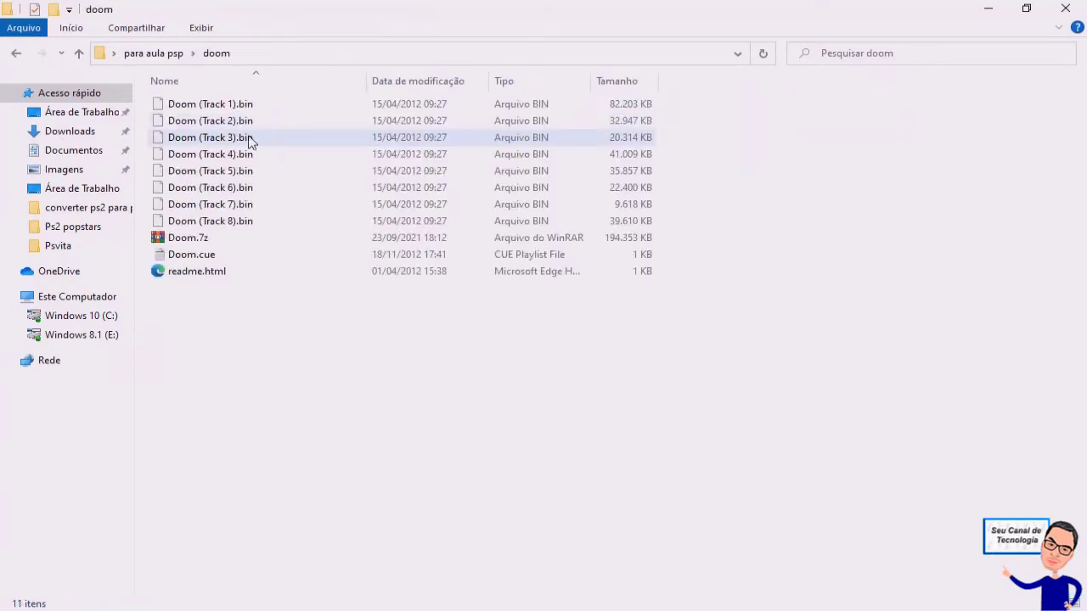
# Step: Create a new folder named motoracer in the para aula psp folder
pyautogui.click(13, 54)
pyautogui.rightClick(357, 325)
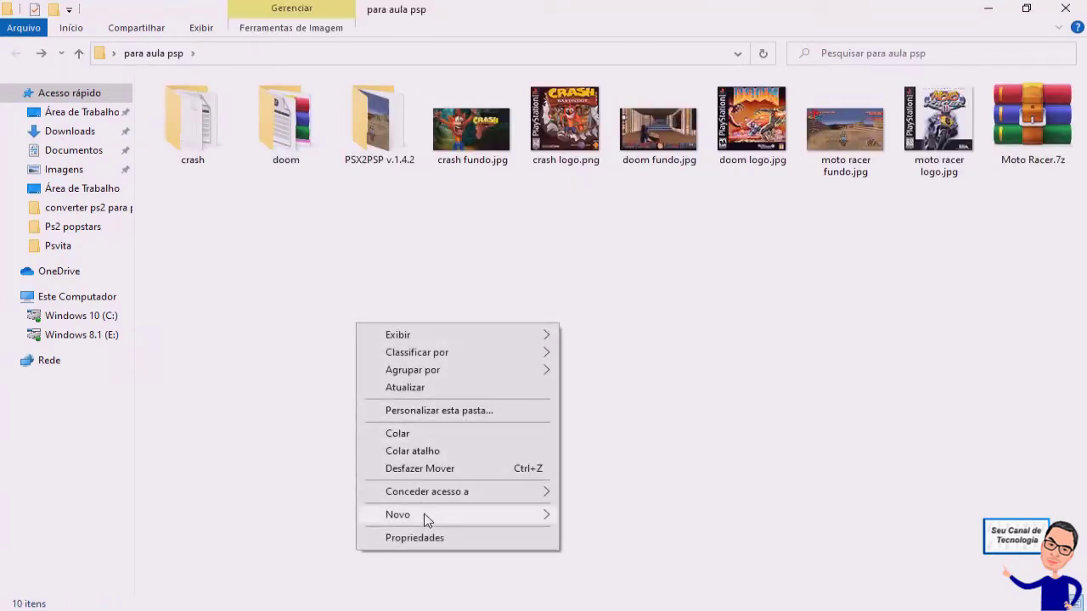
pyautogui.moveTo(427, 519)
pyautogui.click(702, 298)
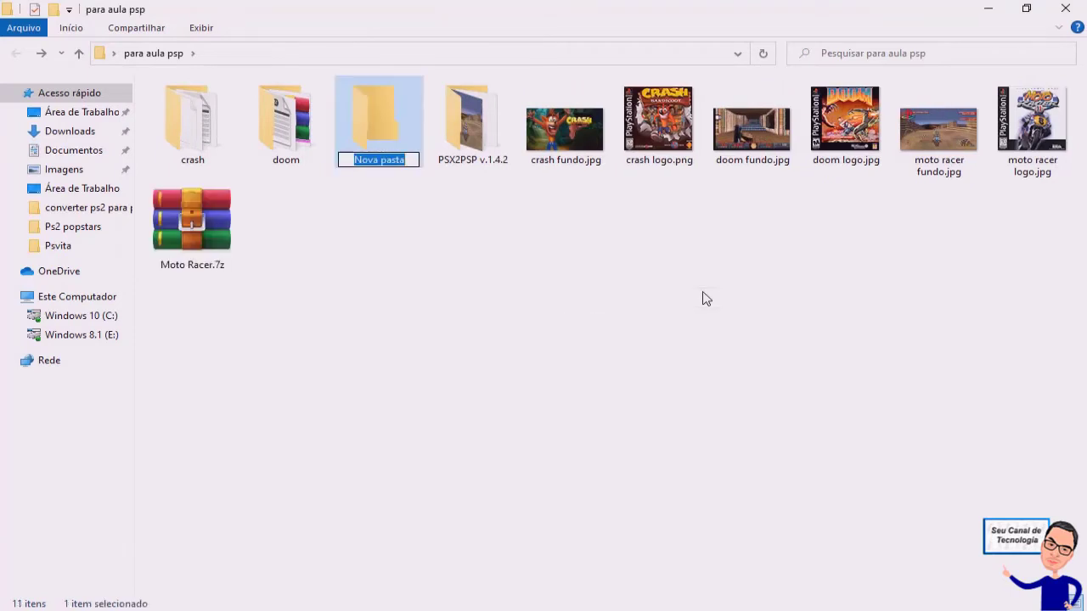
pyautogui.write('motoracer')
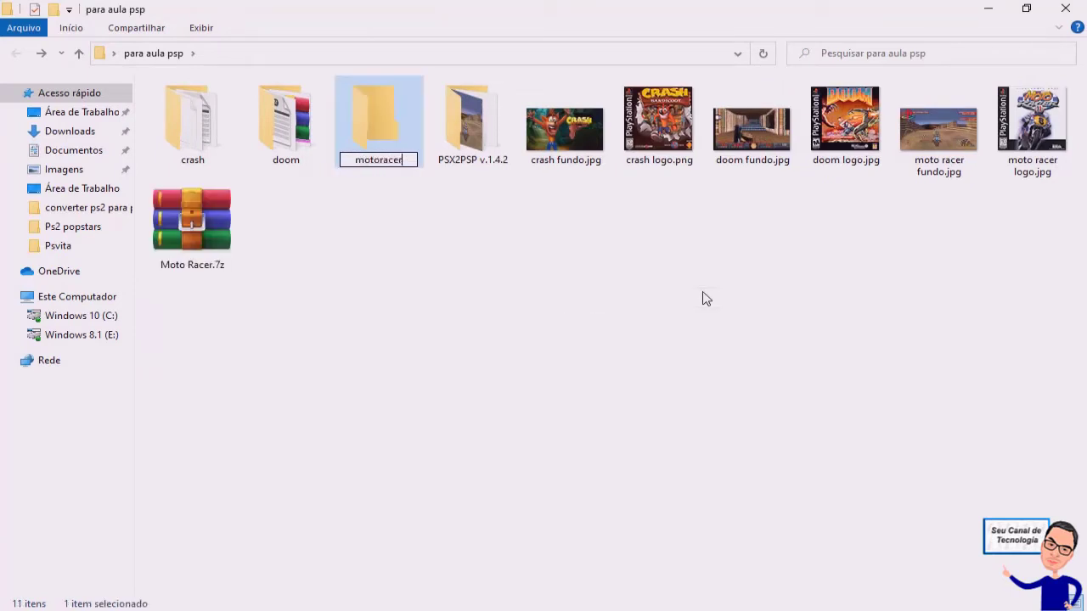
pyautogui.press('Return')
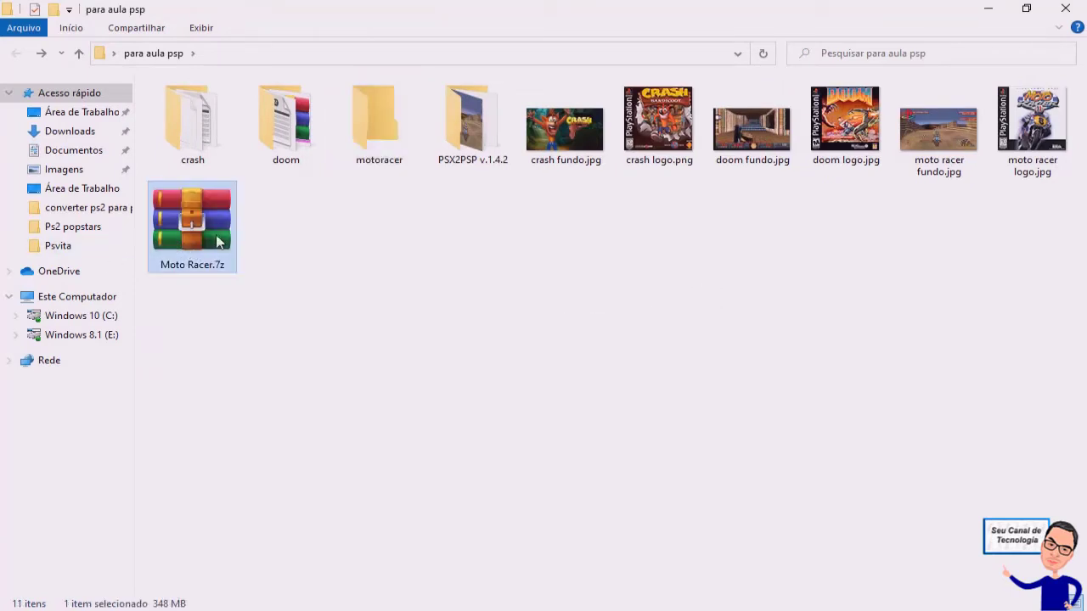
# Step: Move Moto Racer.7z into the motoracer folder, extract it there, and return to the para aula psp folder
pyautogui.moveTo(192, 225); pyautogui.dragTo(379, 161)
pyautogui.doubleClick(373, 120)
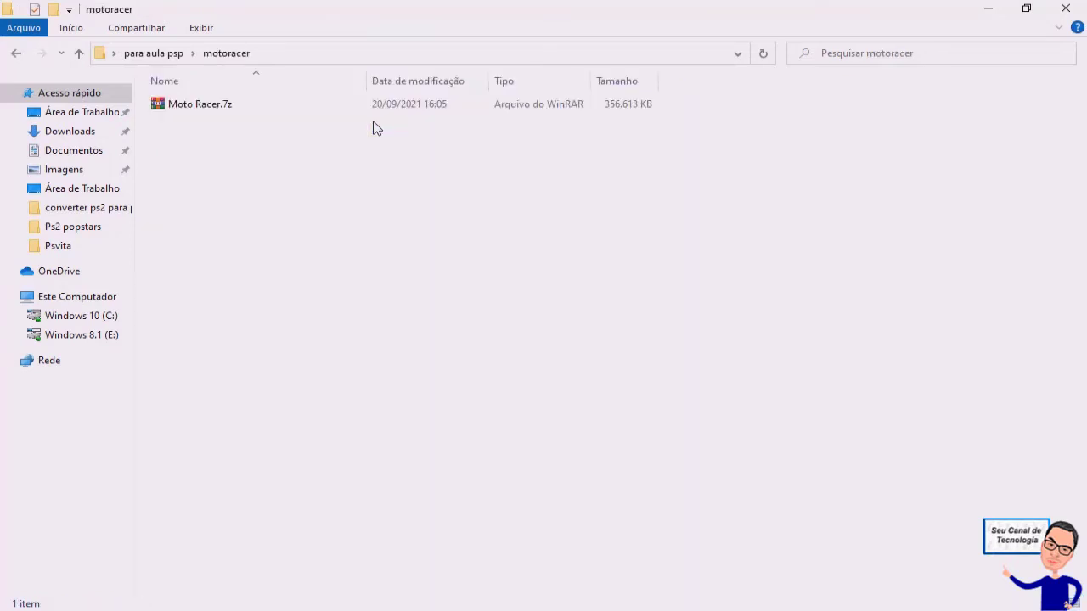
pyautogui.rightClick(211, 112)
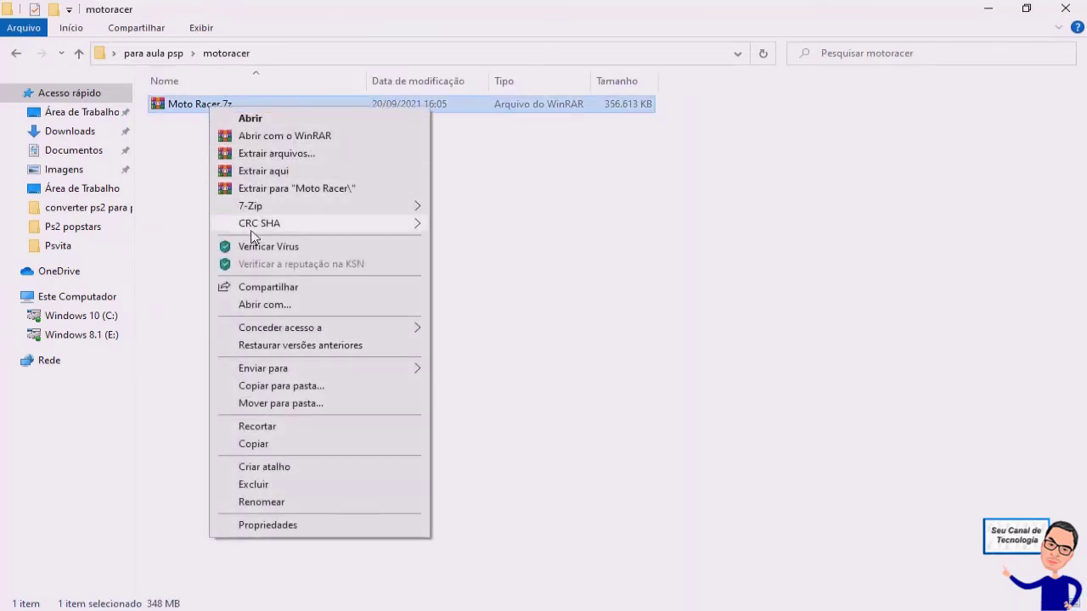
pyautogui.click(269, 174)
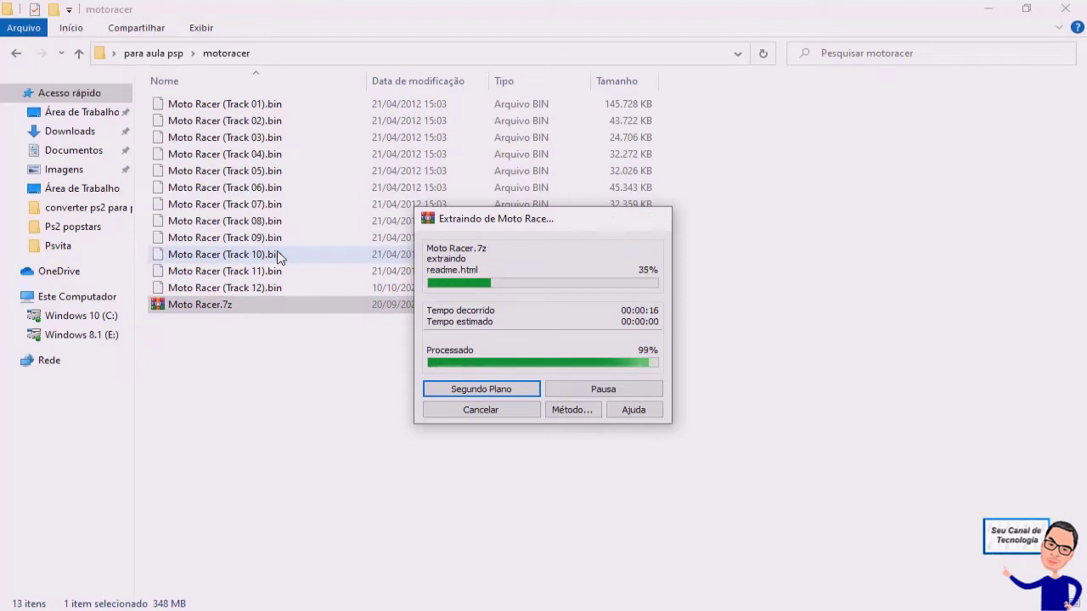
pyautogui.click(218, 371)
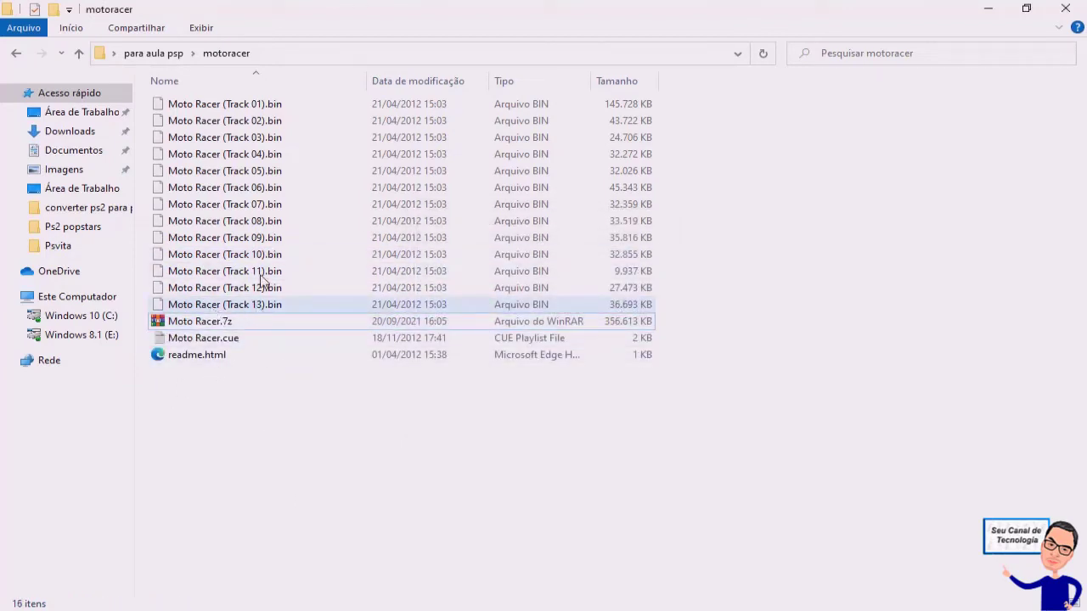
pyautogui.click(16, 54)
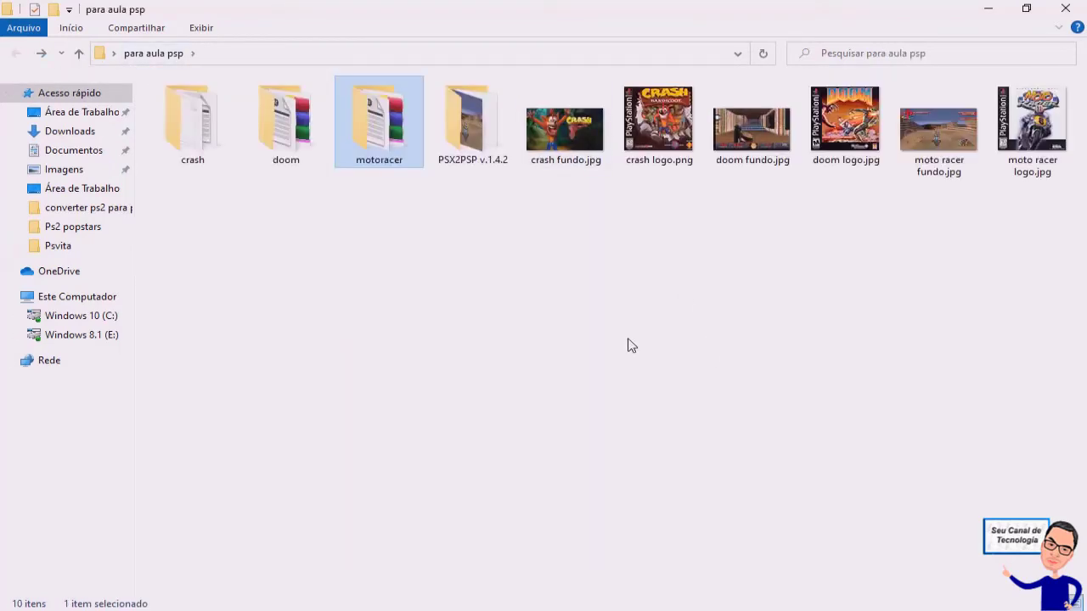
# Step: Minimize the folder window and examine the doom folder's track files in PSX2PSP's input file browser, without loading one
pyautogui.click(985, 13)
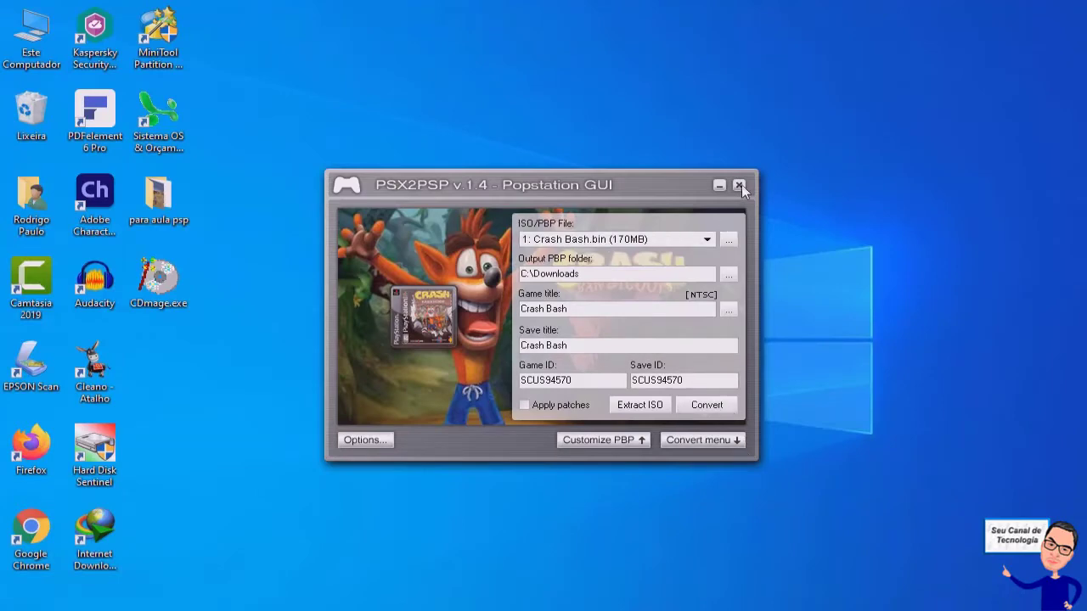
pyautogui.click(728, 241)
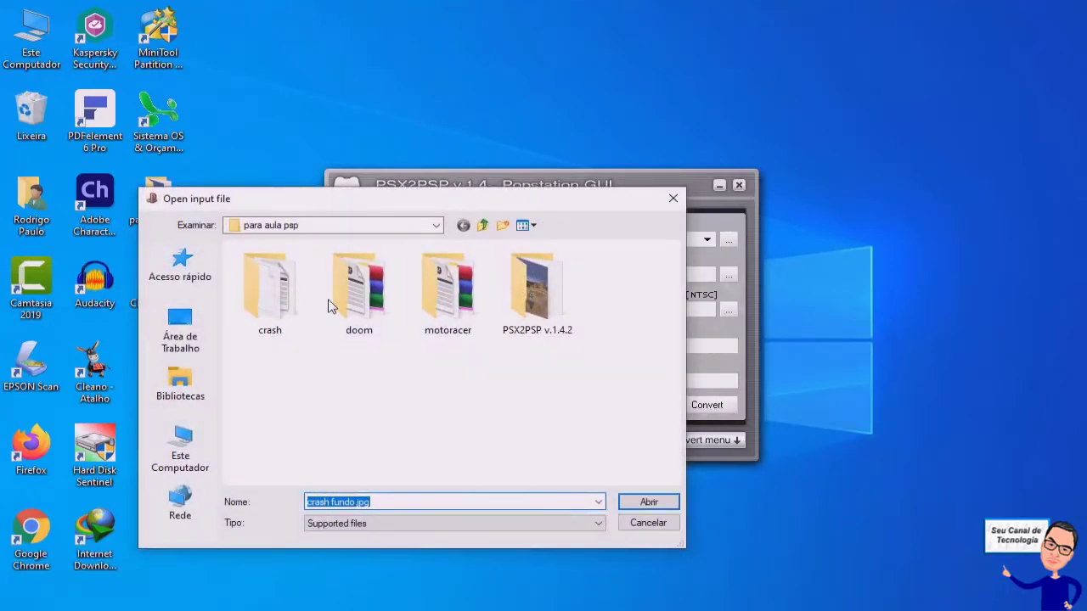
pyautogui.doubleClick(357, 309)
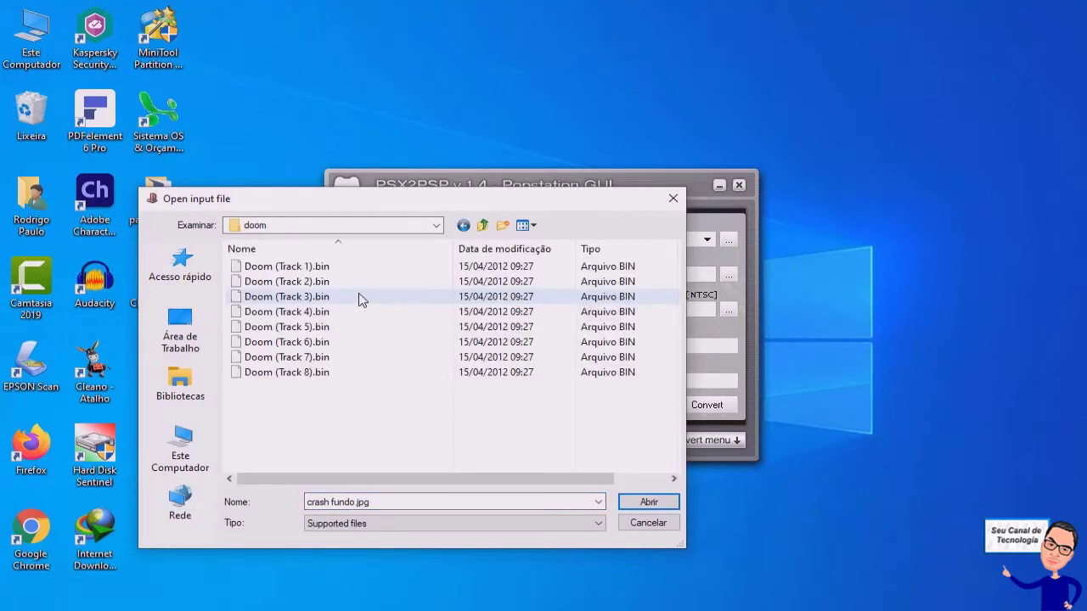
pyautogui.moveTo(376, 206); pyautogui.dragTo(752, 128)
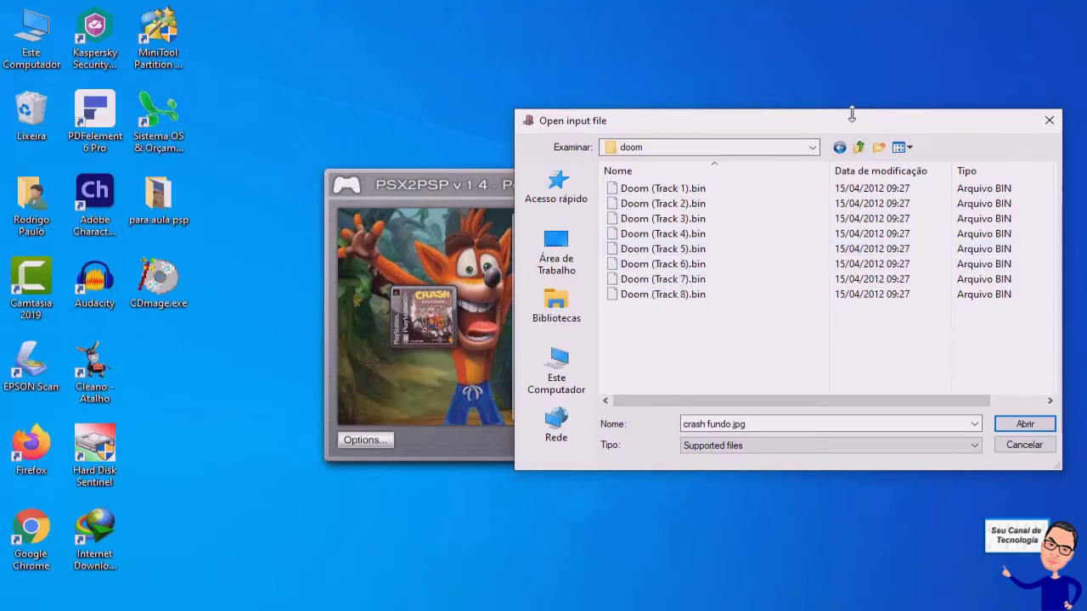
pyautogui.click(1050, 119)
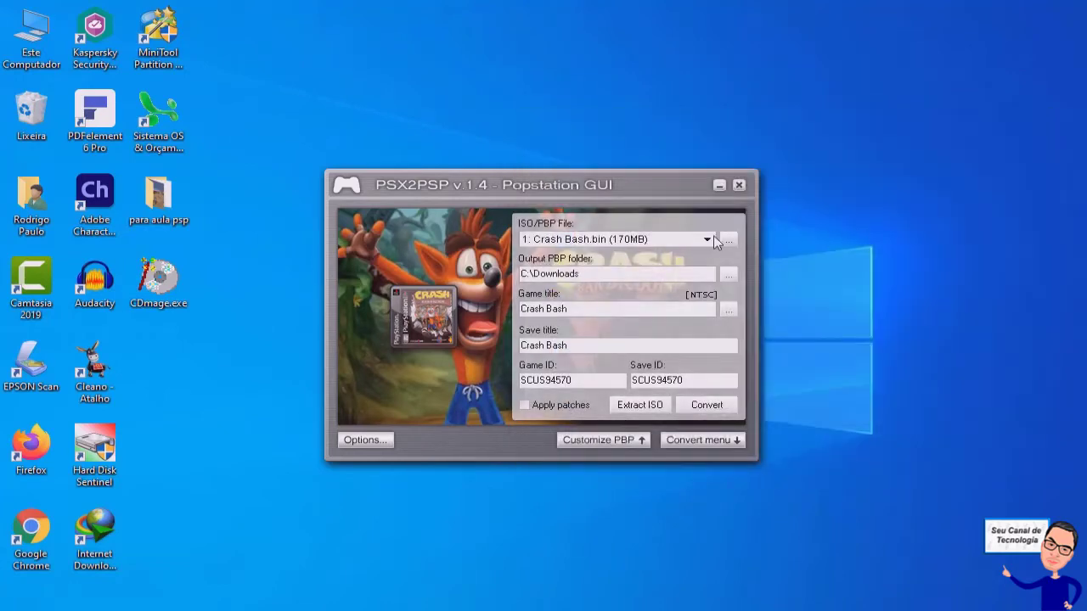
# Step: Look through PSX2PSP's ISO/PBP file slots and compare them with the track files in the doom folder, loading nothing
pyautogui.click(706, 239)
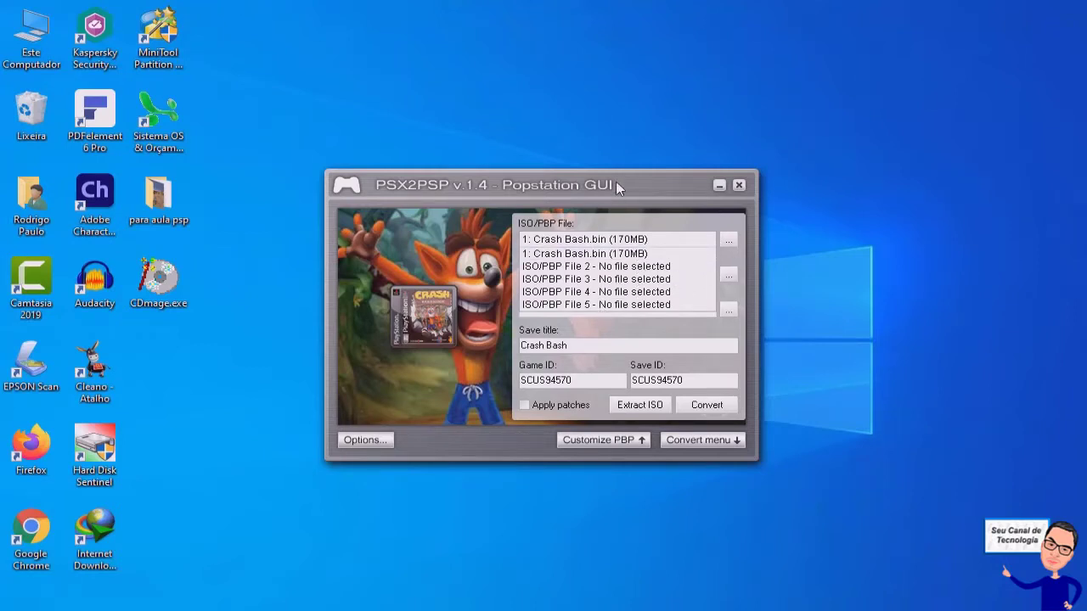
pyautogui.click(728, 241)
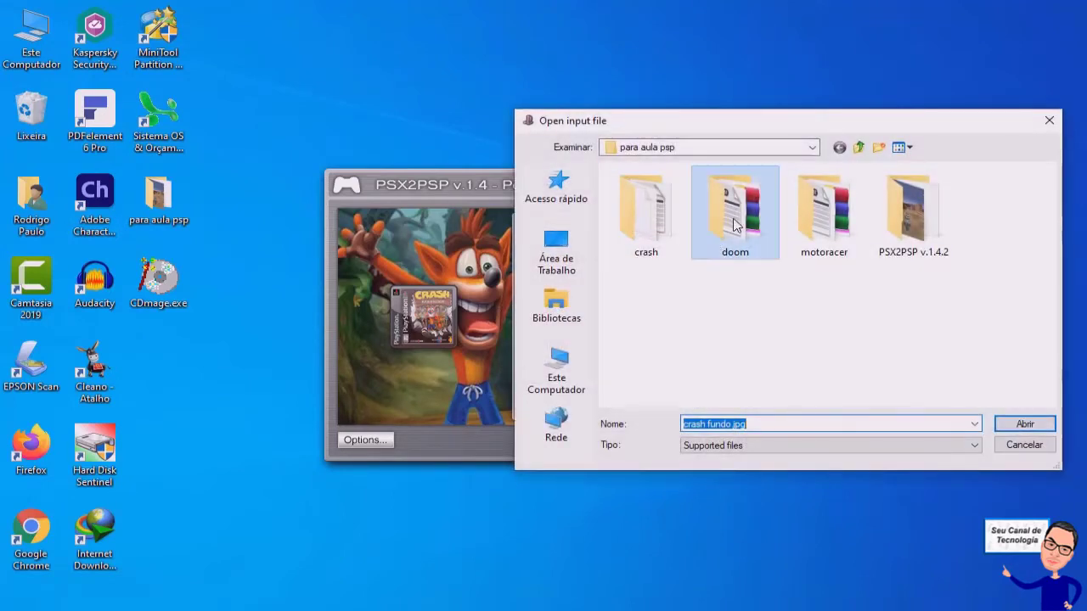
pyautogui.doubleClick(735, 225)
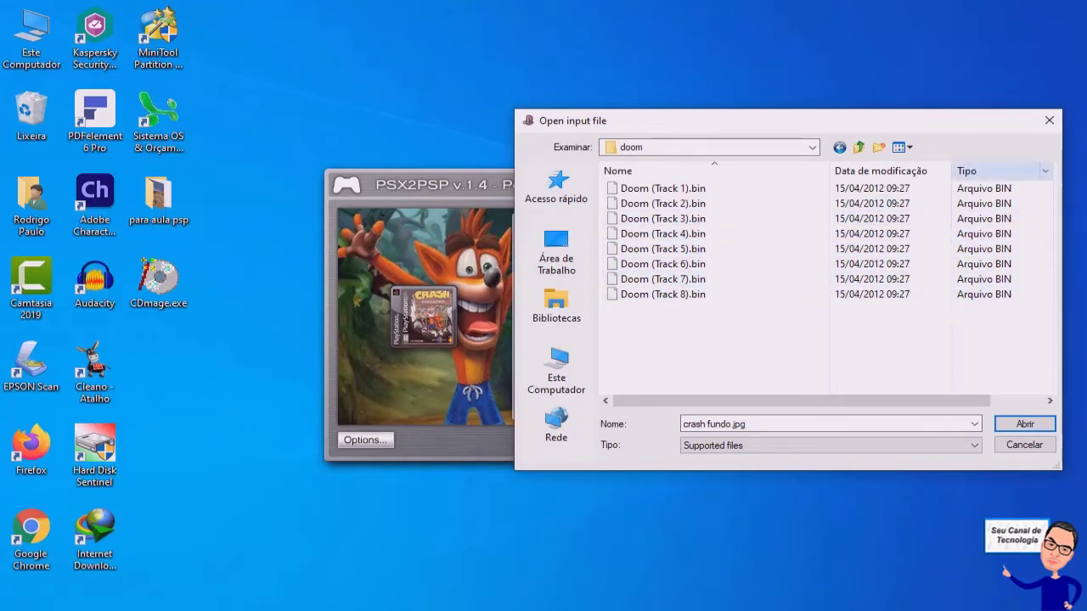
pyautogui.click(1049, 120)
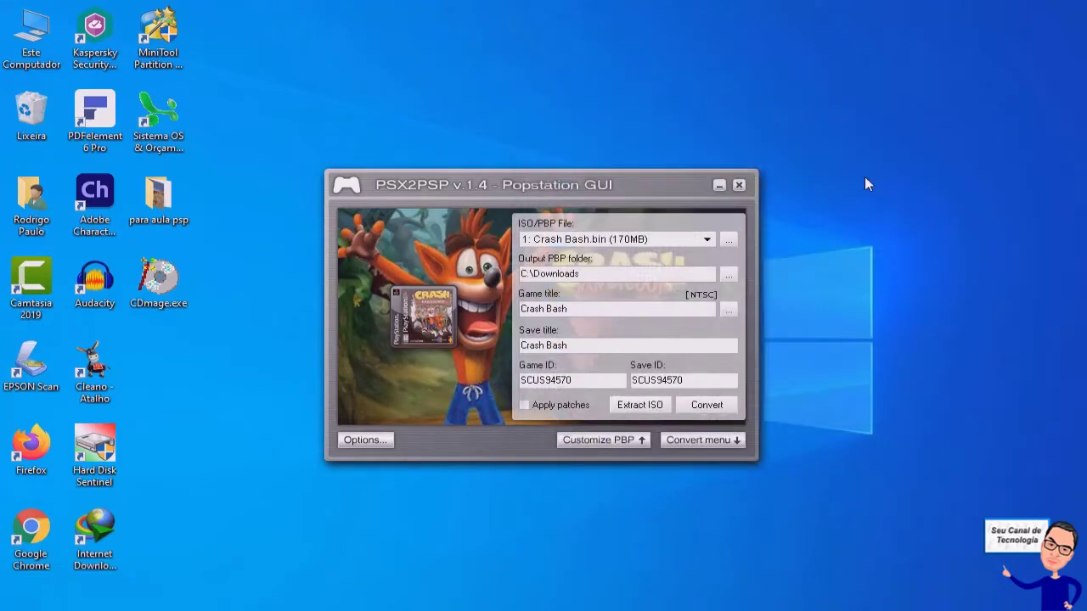
# Step: Minimize PSX2PSP, launch CDmage from the desktop, and move its window clear of the desktop shortcuts
pyautogui.click(718, 185)
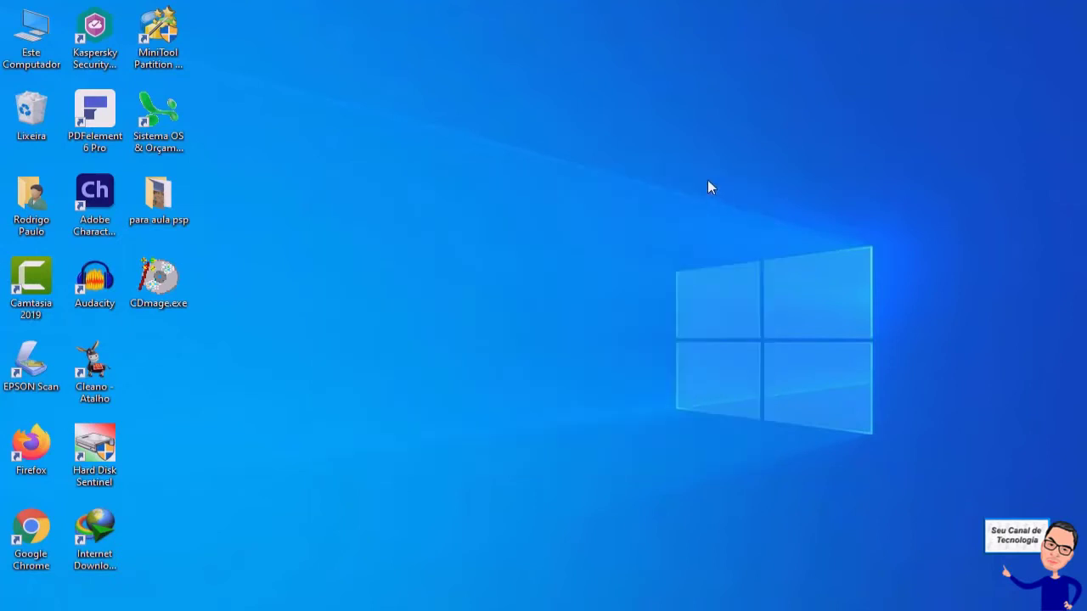
pyautogui.doubleClick(158, 273)
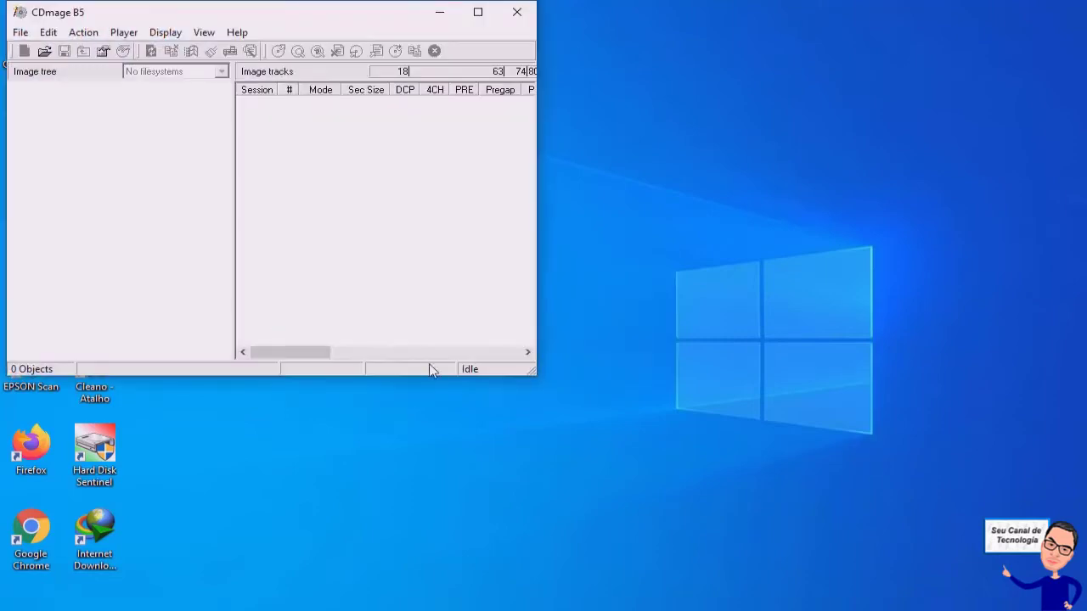
pyautogui.moveTo(262, 10); pyautogui.dragTo(637, 46)
# Step: Open the Doom.cue image from the desktop's para aula psp\doom folder
pyautogui.click(360, 56)
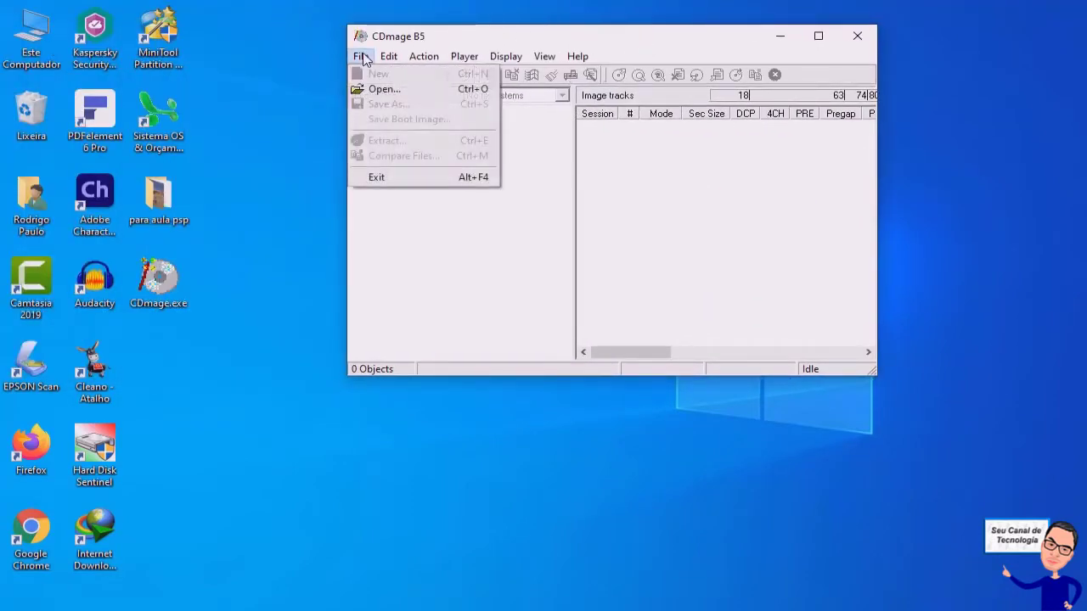
pyautogui.click(384, 89)
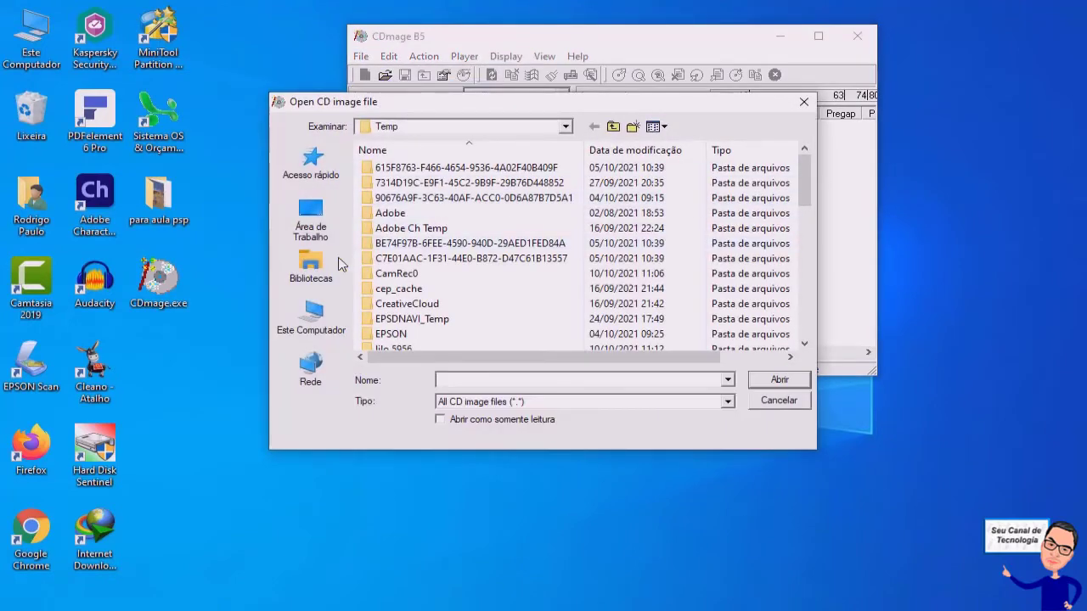
pyautogui.click(310, 222)
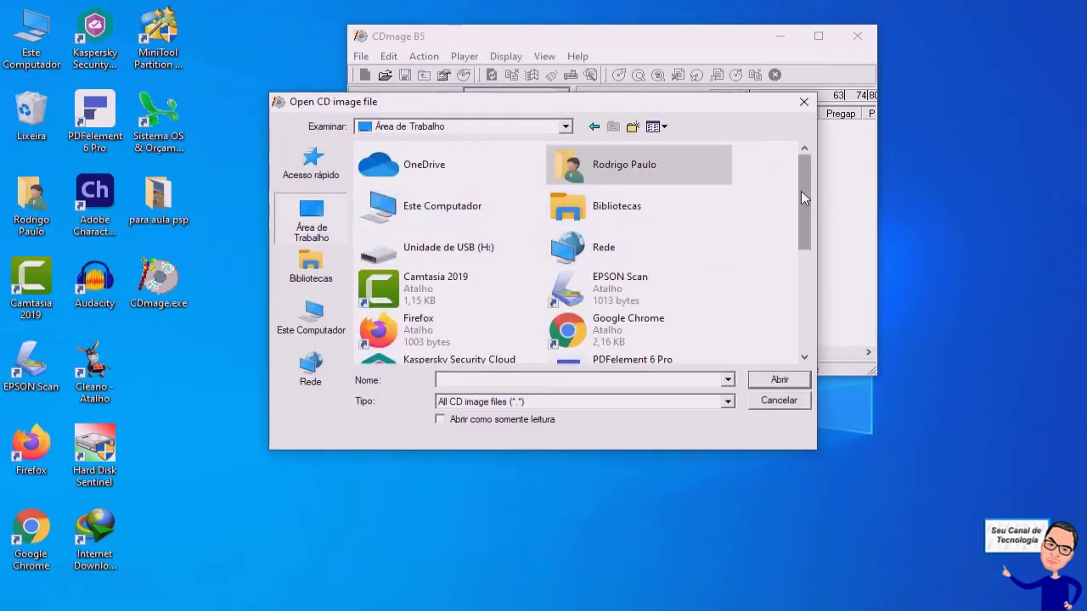
pyautogui.moveTo(804, 197); pyautogui.dragTo(796, 277)
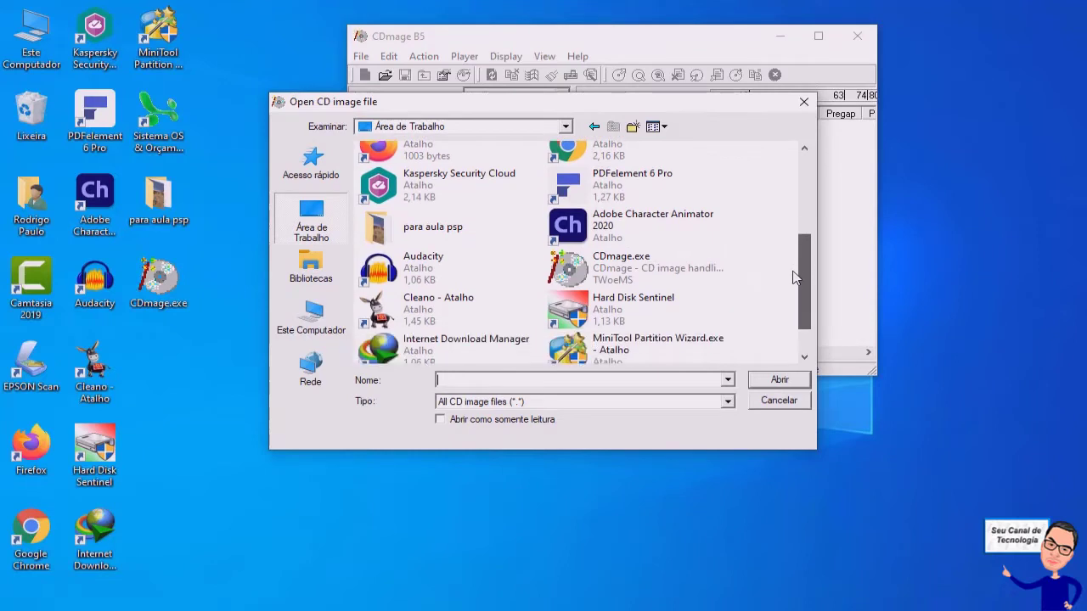
pyautogui.doubleClick(441, 230)
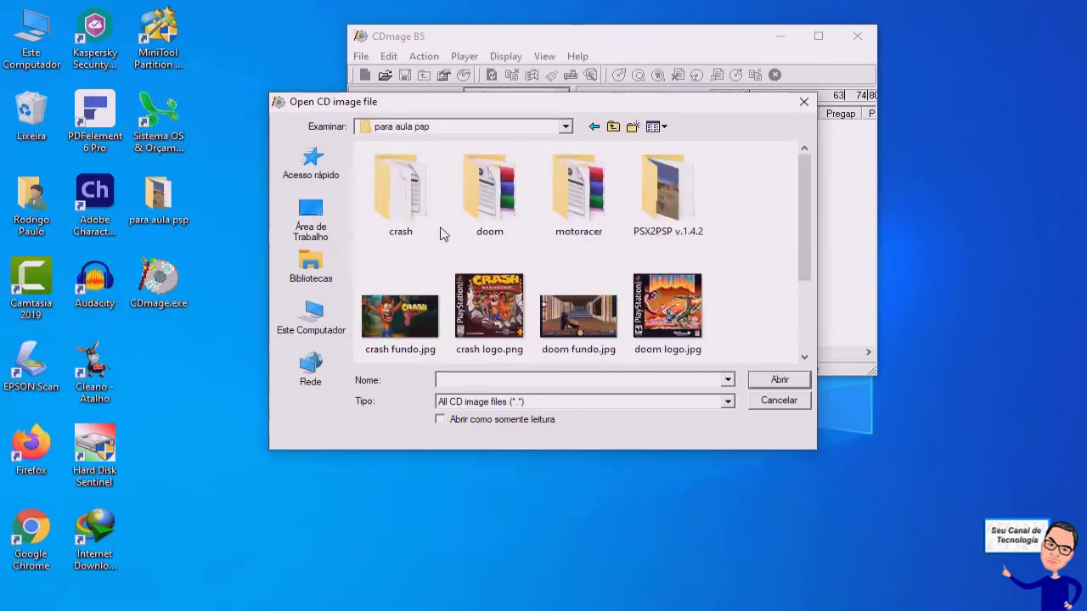
pyautogui.doubleClick(524, 166)
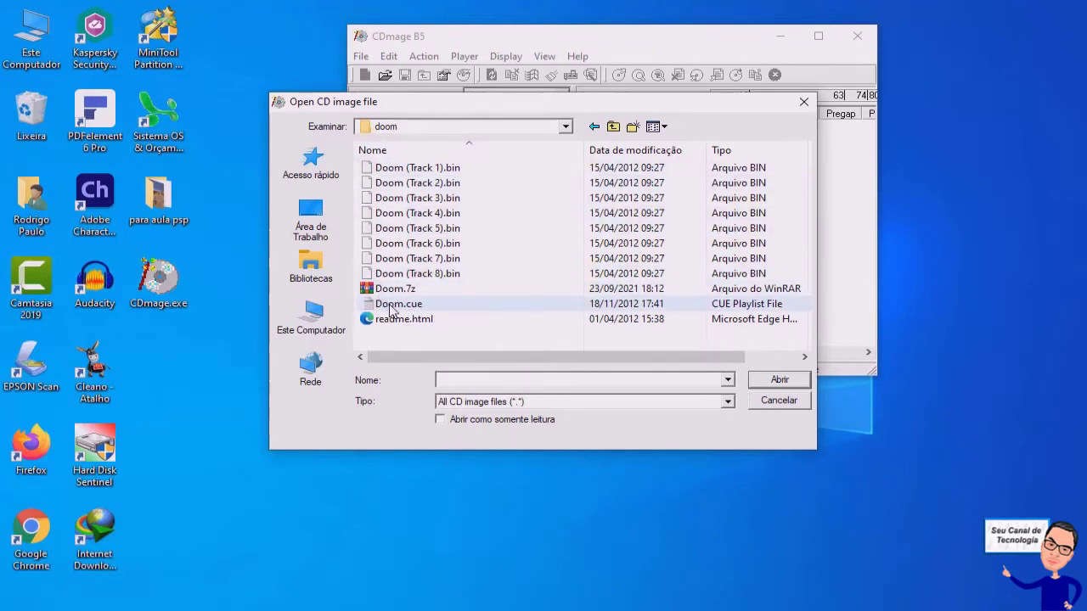
pyautogui.click(428, 304)
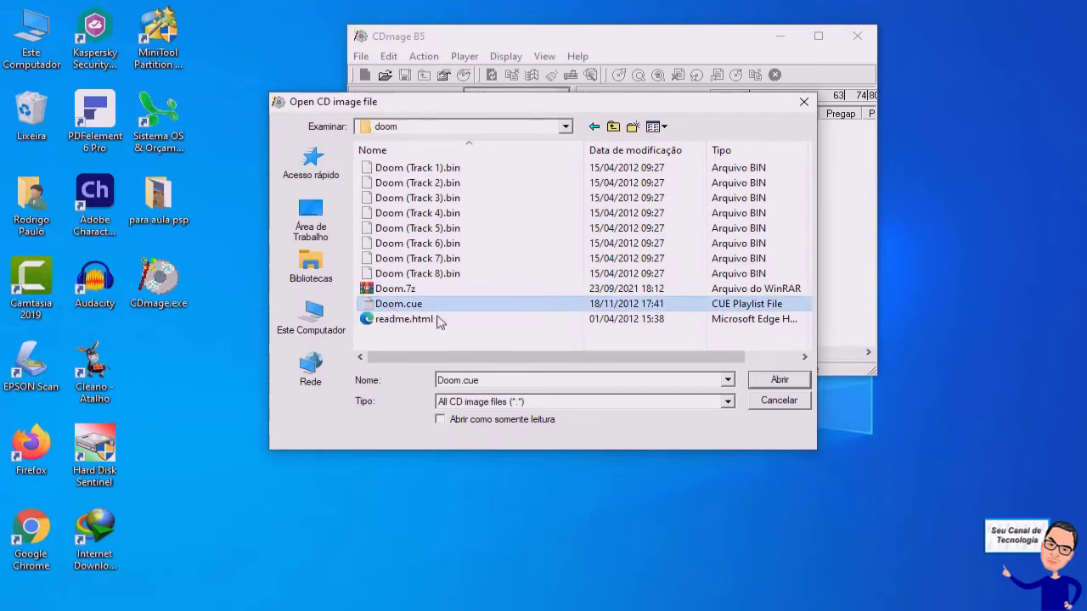
pyautogui.click(790, 383)
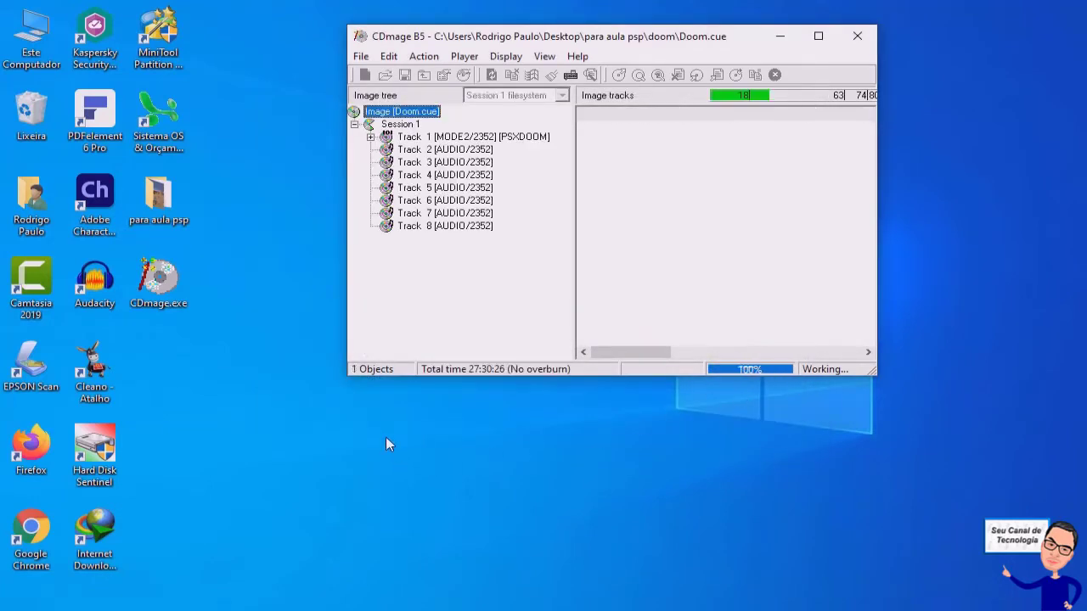
# Step: Save the Doom image as "Doom convertido.cue" in the doom folder, with track 1 as MODE2/2352
pyautogui.click(406, 76)
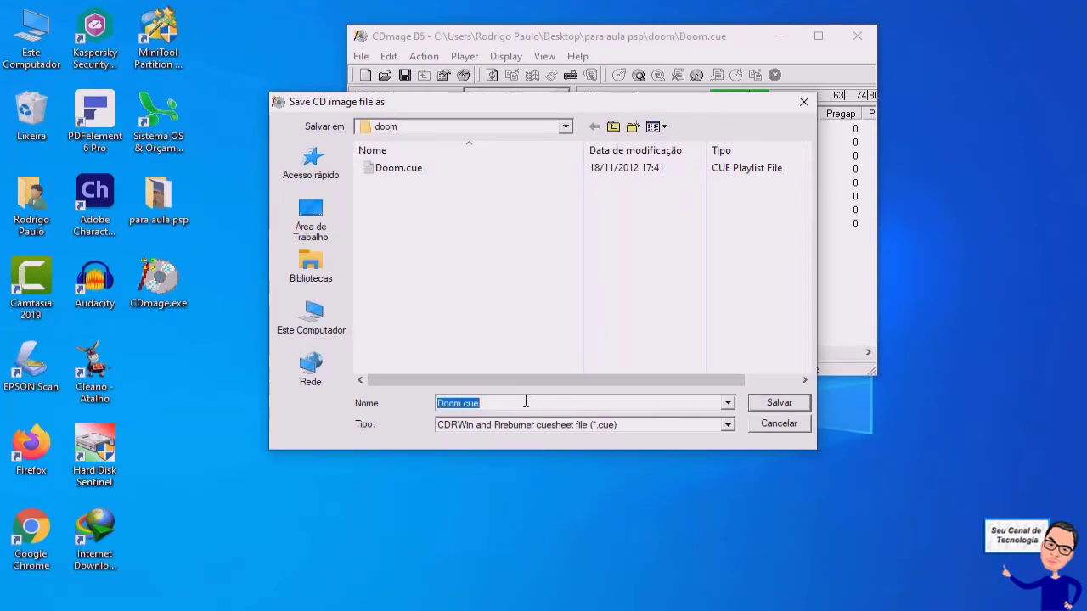
pyautogui.click(462, 402)
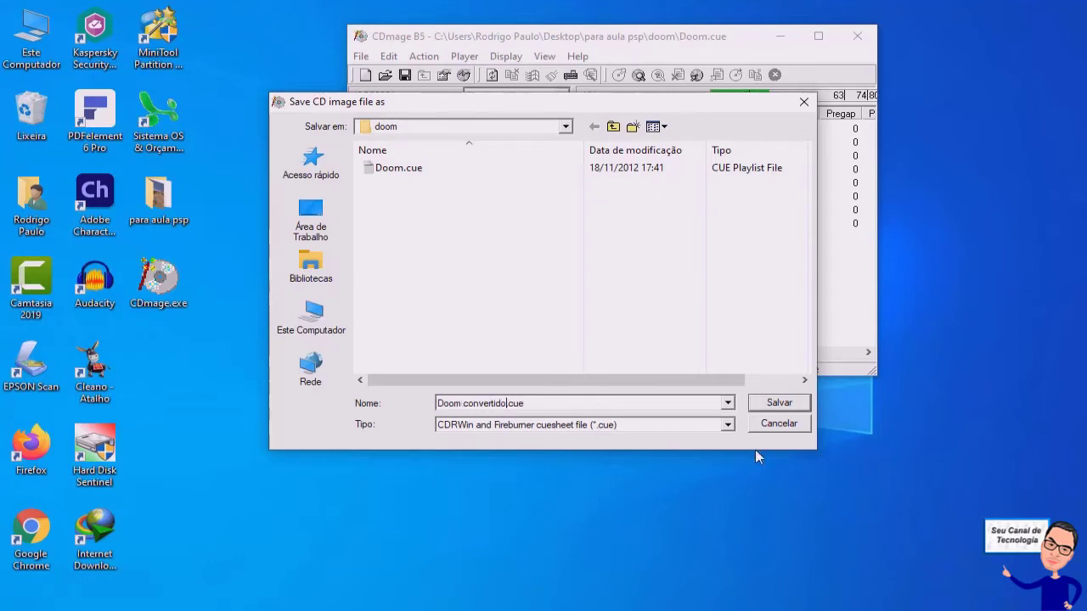
pyautogui.click(779, 403)
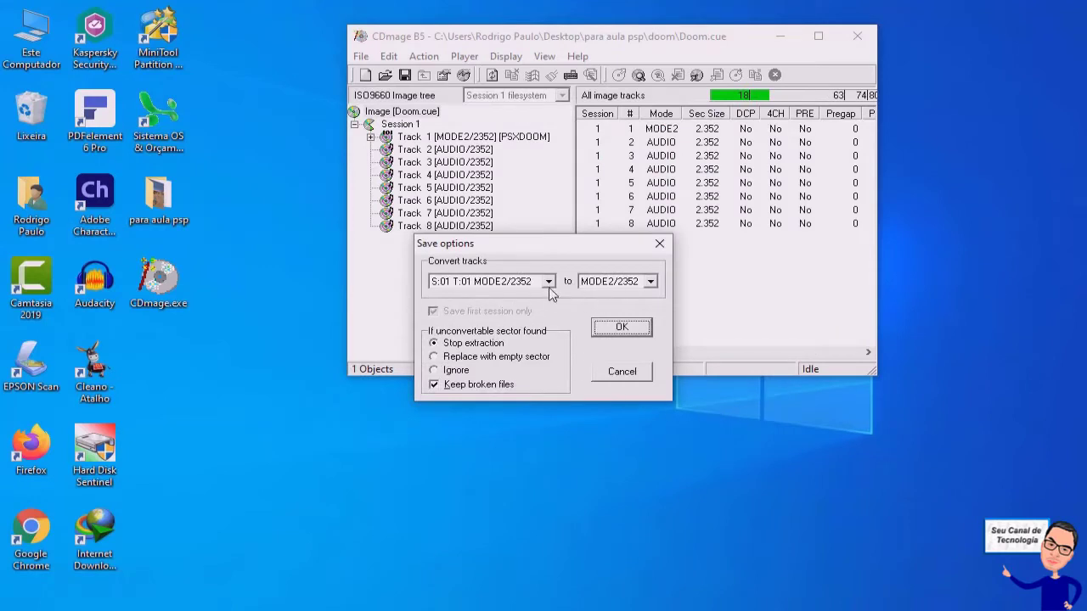
pyautogui.click(622, 329)
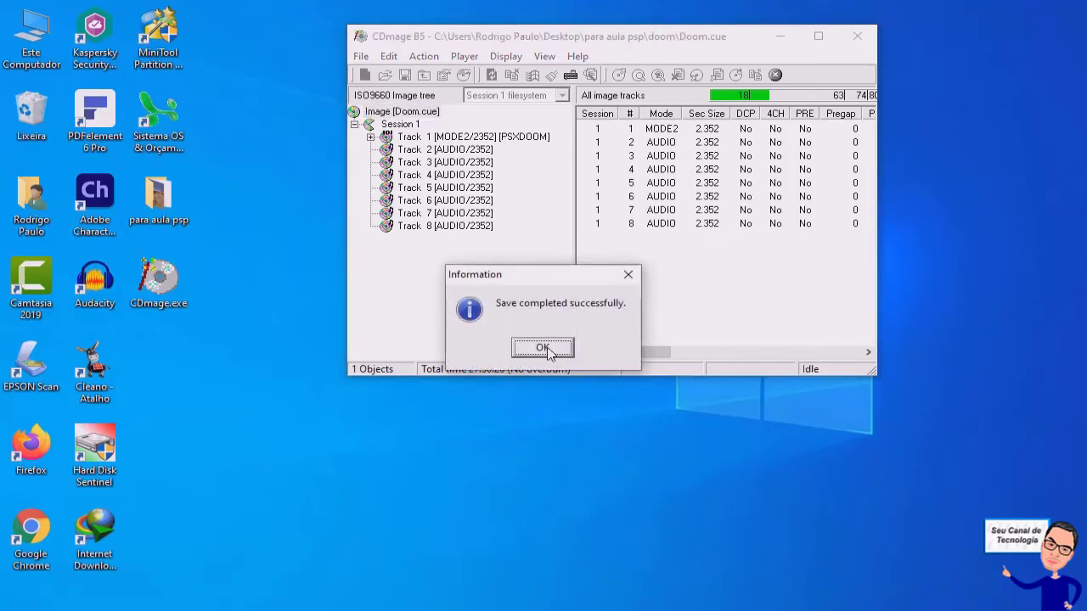
pyautogui.click(546, 348)
# Step: Check the doom folder for Doom convertido.bin, minimize the folder window, and close CDmage
pyautogui.click(163, 609)
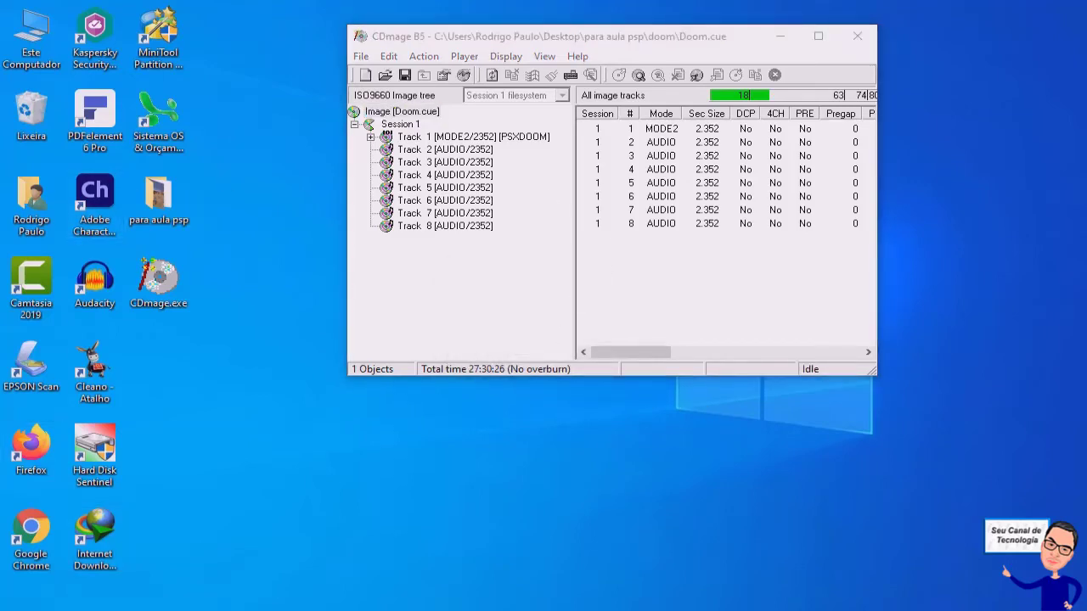
pyautogui.doubleClick(286, 111)
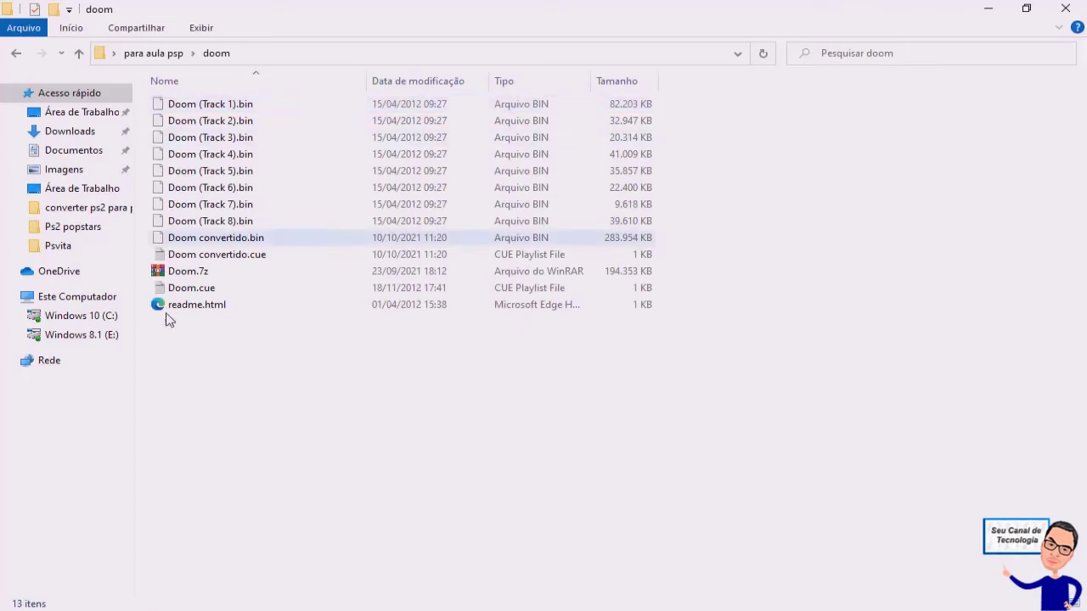
pyautogui.click(235, 238)
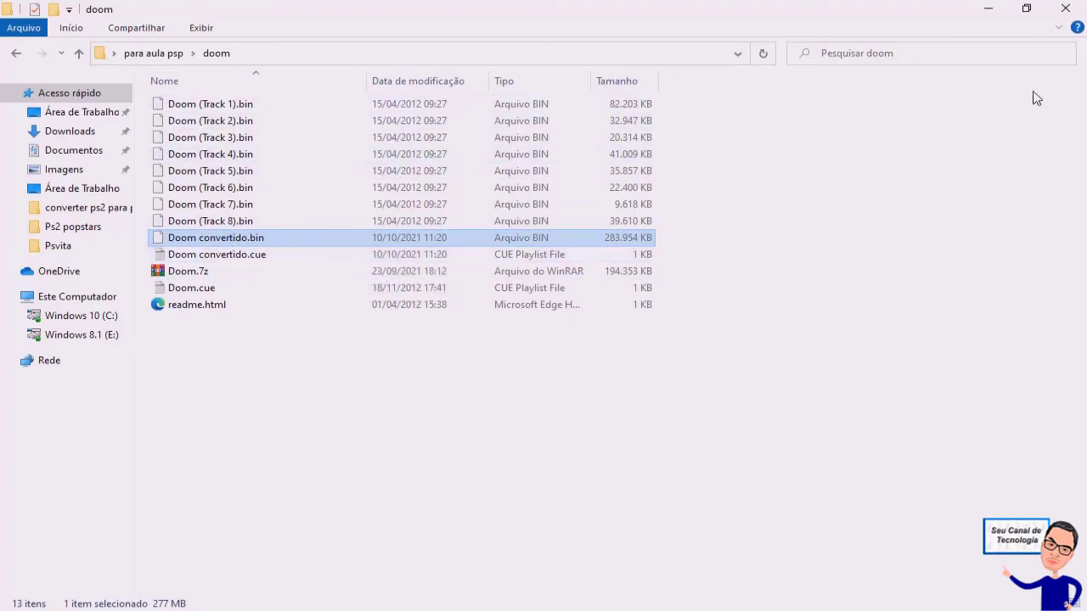
pyautogui.click(988, 9)
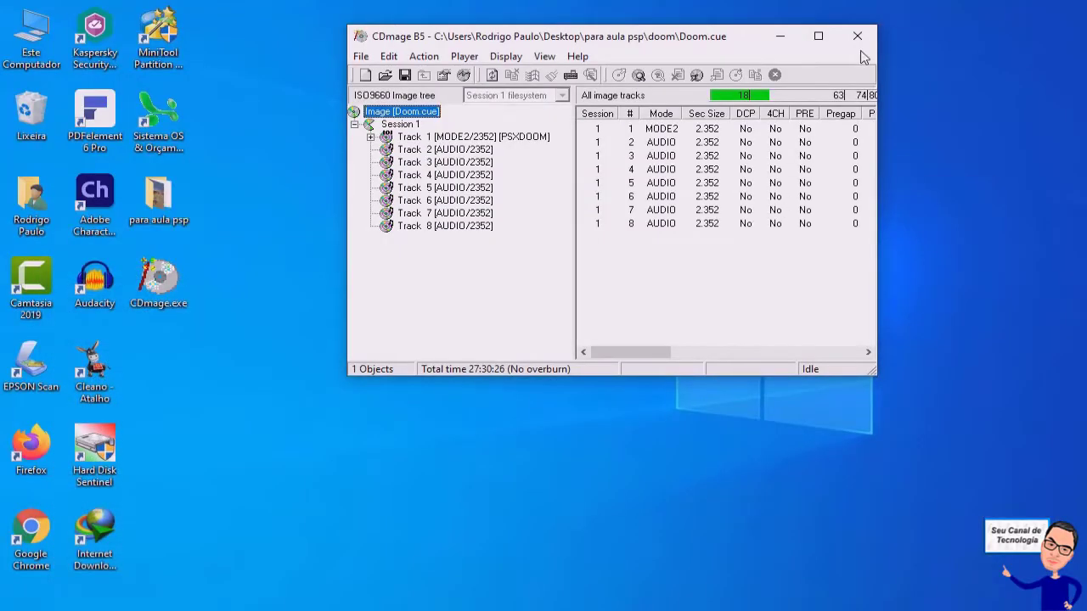
pyautogui.click(858, 35)
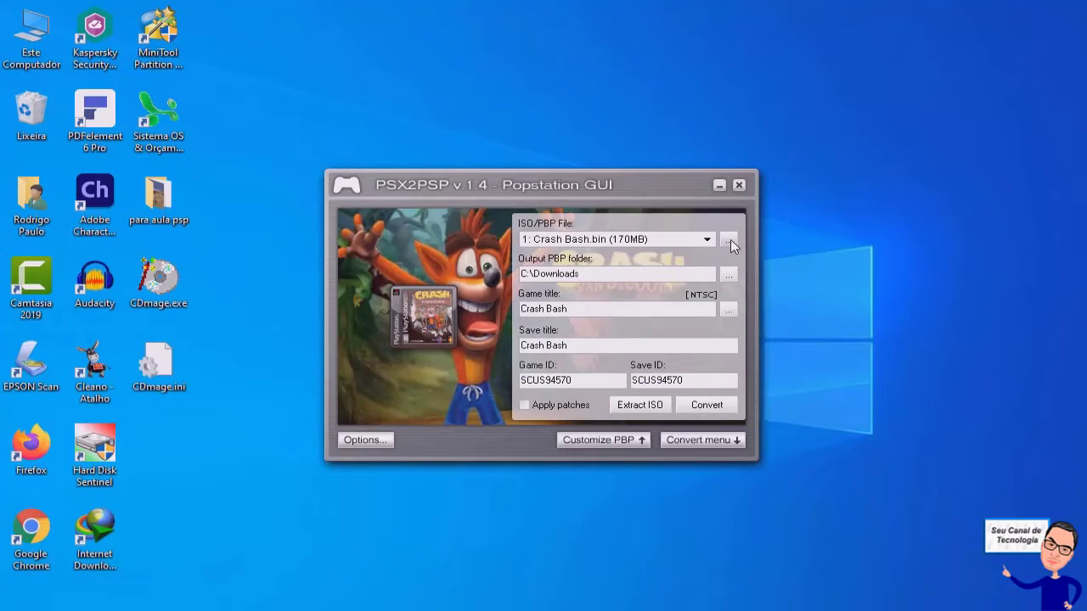
# Step: Switch to PSX2PSP and load Doom convertido.bin from the doom folder as the input file
pyautogui.click(728, 239)
pyautogui.doubleClick(732, 216)
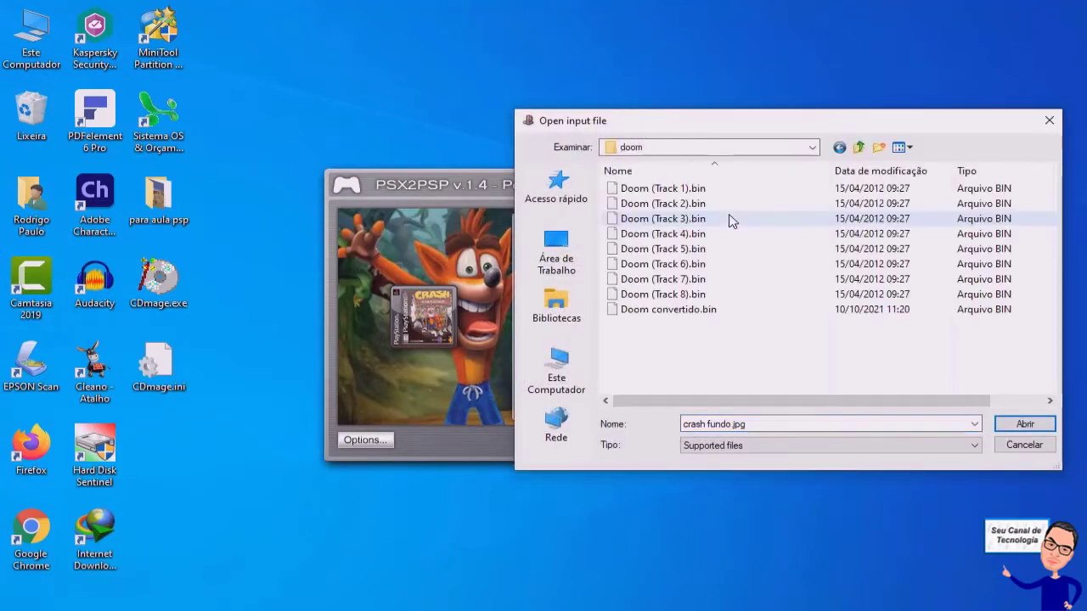
pyautogui.click(661, 310)
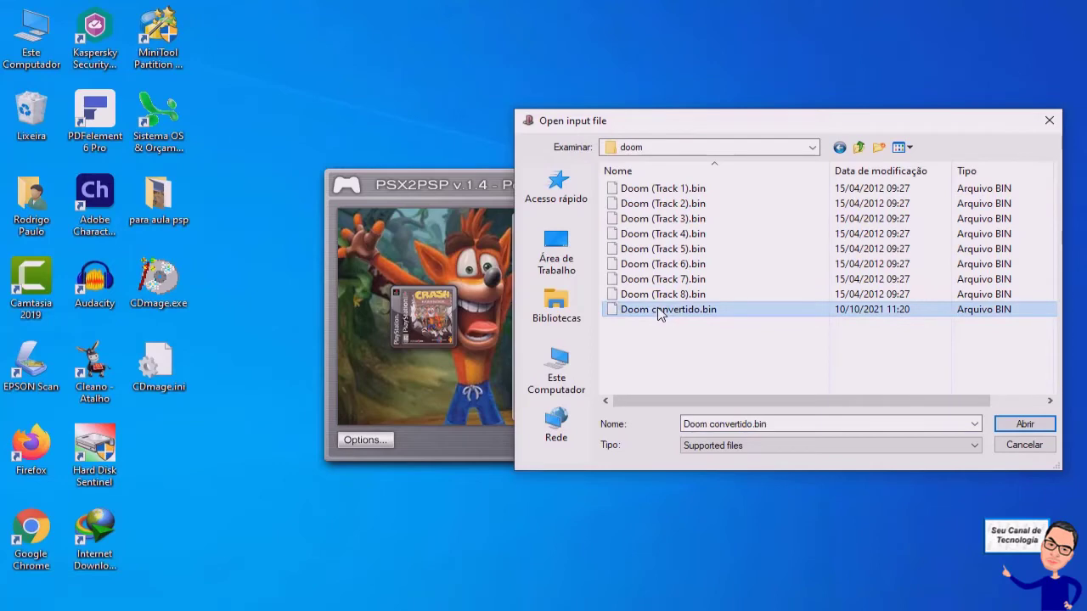
pyautogui.click(1025, 425)
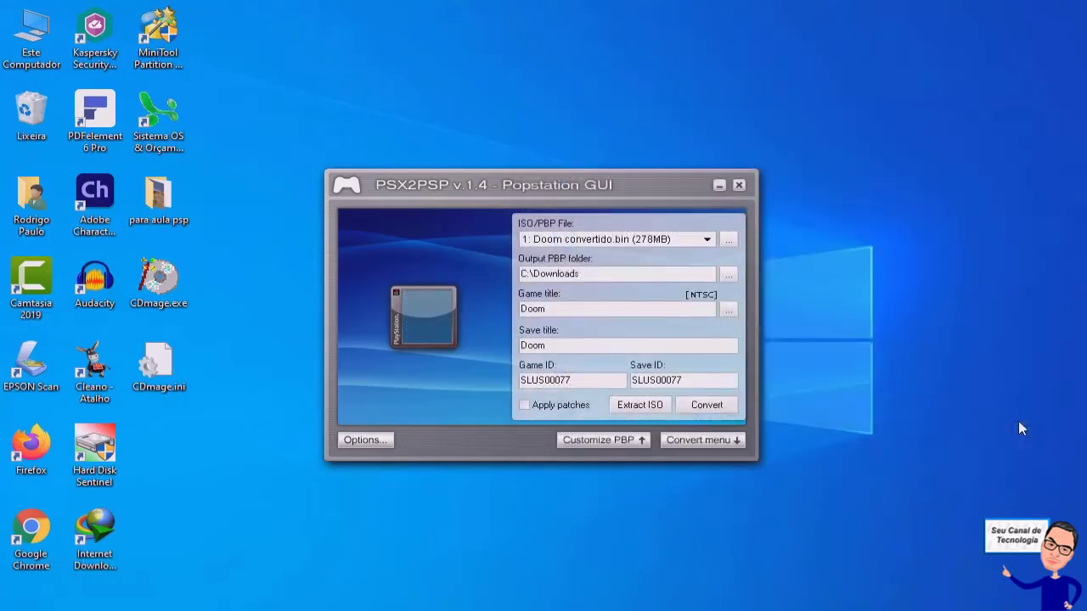
# Step: Set the PBP's icon image to doom logo.jpg from the desktop's para aula psp folder
pyautogui.click(642, 441)
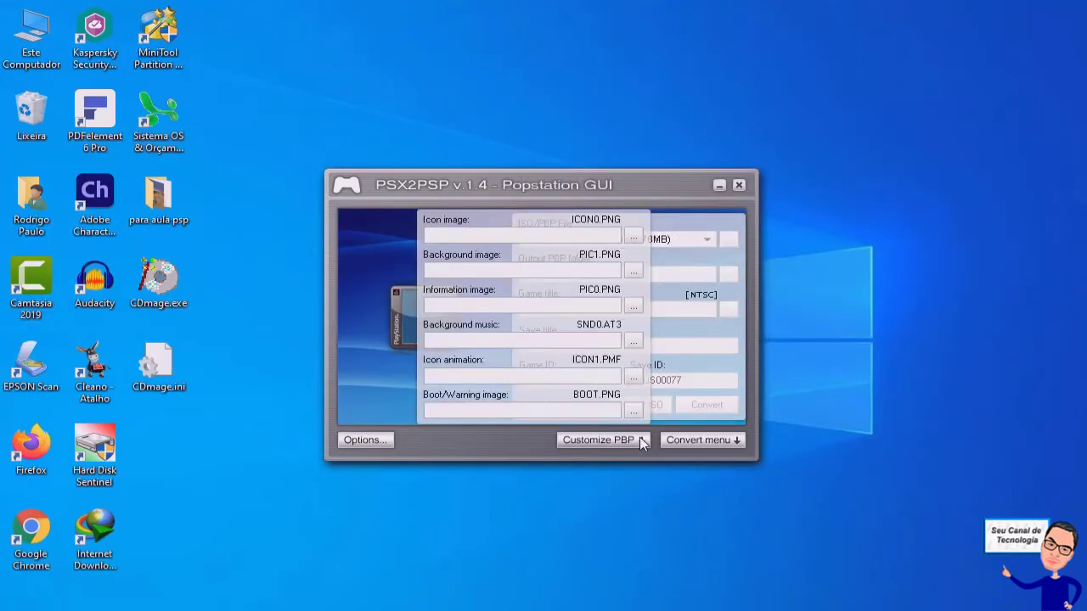
pyautogui.click(632, 237)
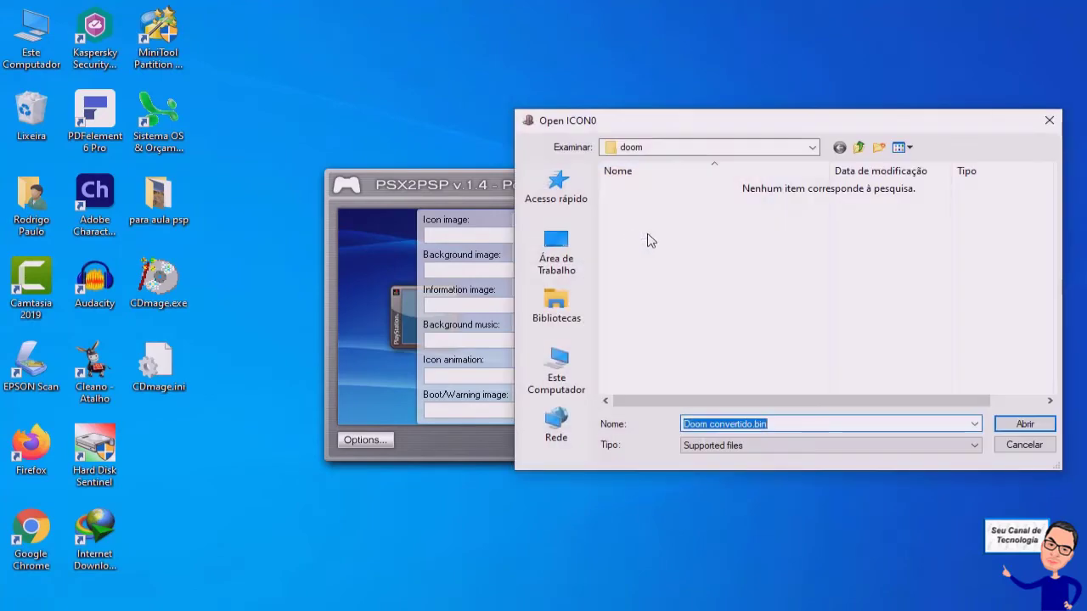
pyautogui.click(552, 267)
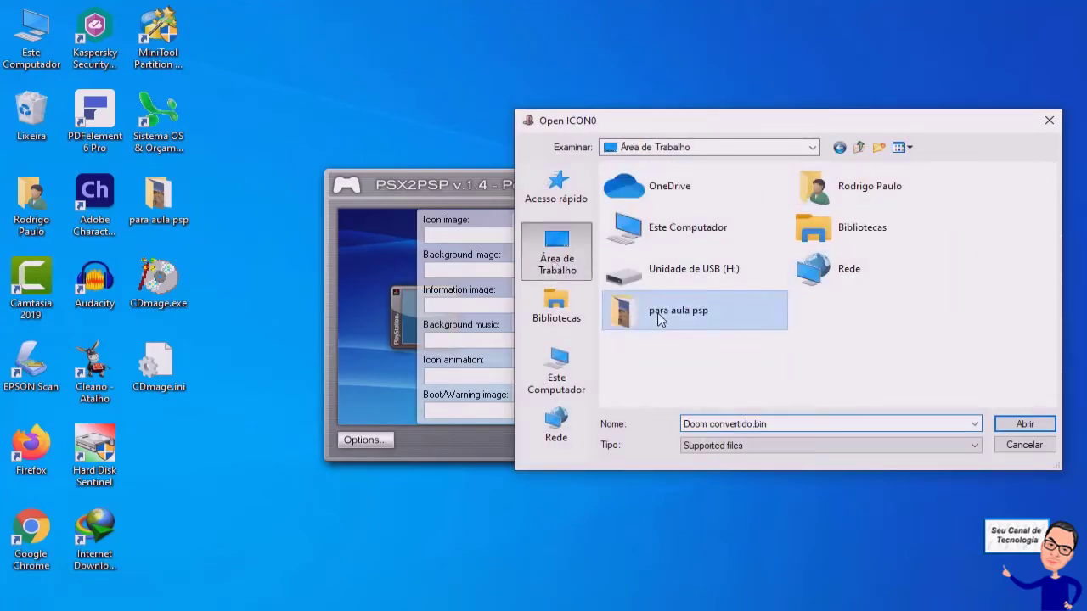
pyautogui.doubleClick(655, 310)
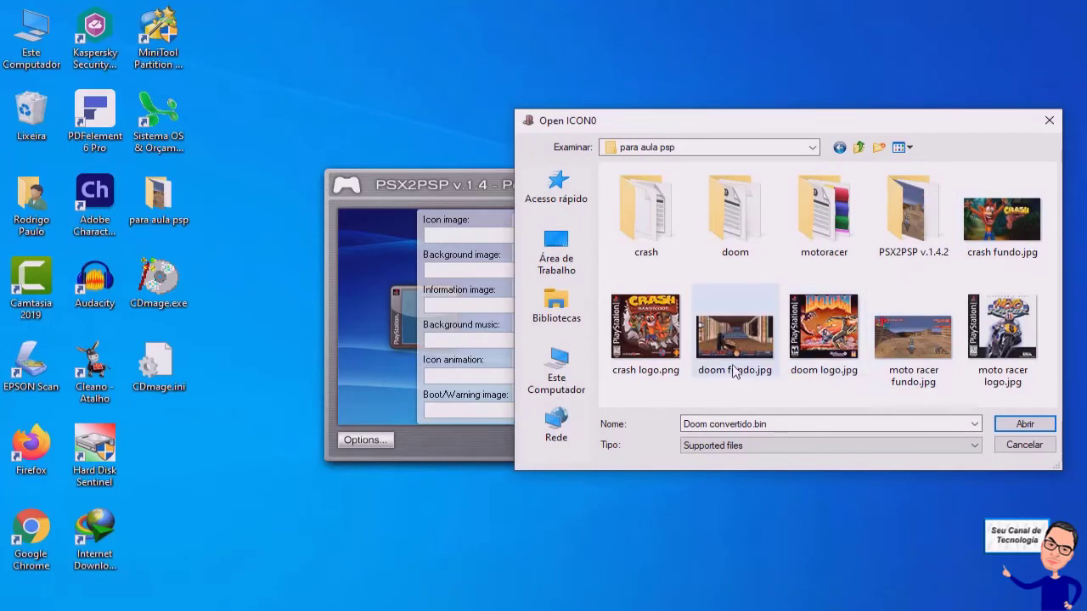
pyautogui.click(824, 330)
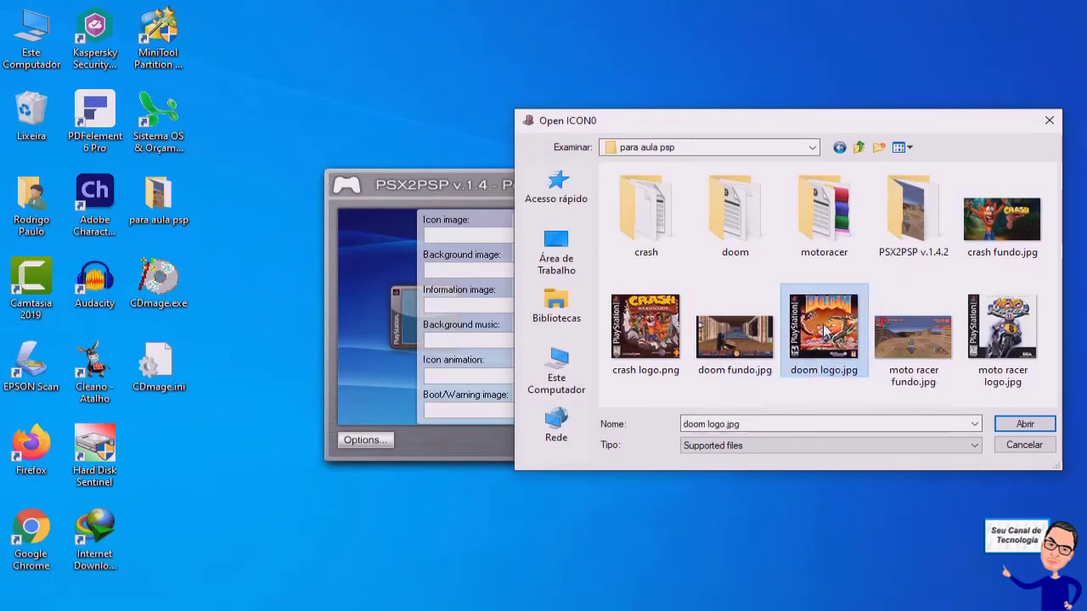
pyautogui.click(1026, 427)
# Step: Set the PBP's background image to doom fundo.jpg and hide the customization settings
pyautogui.click(633, 271)
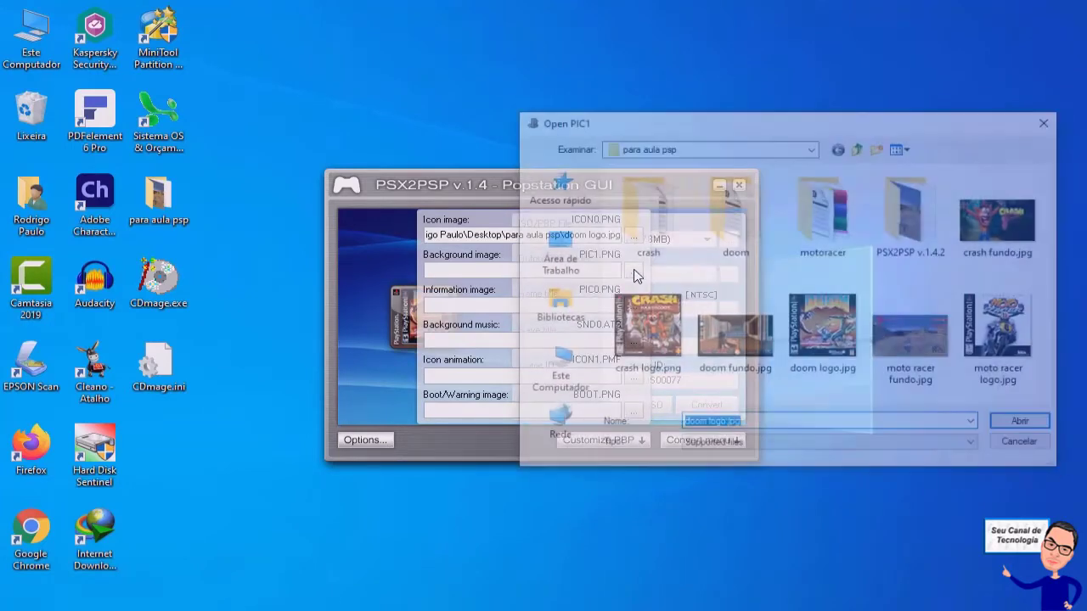
pyautogui.click(734, 332)
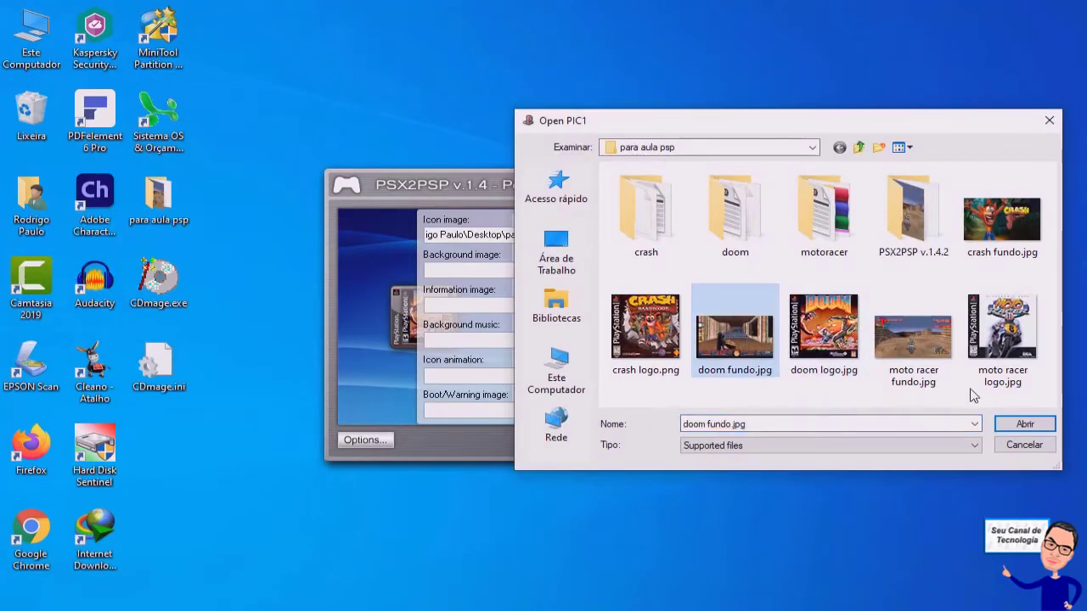
pyautogui.click(1015, 422)
pyautogui.click(643, 442)
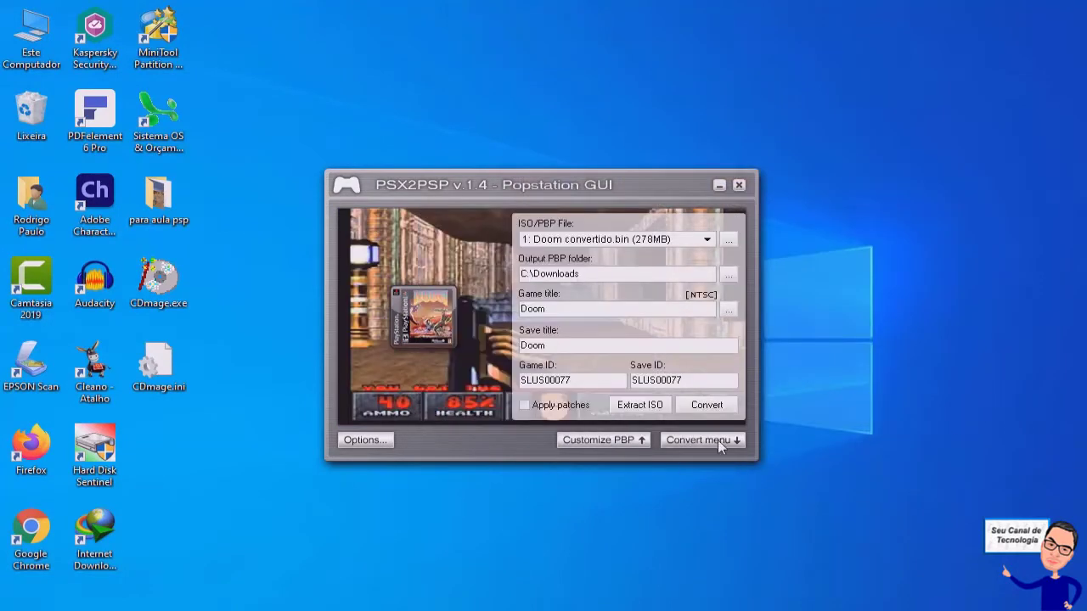
# Step: Preview the Doom icon and background artwork unobstructed, and convert the game to a PBP in C:\Downloads
pyautogui.click(717, 439)
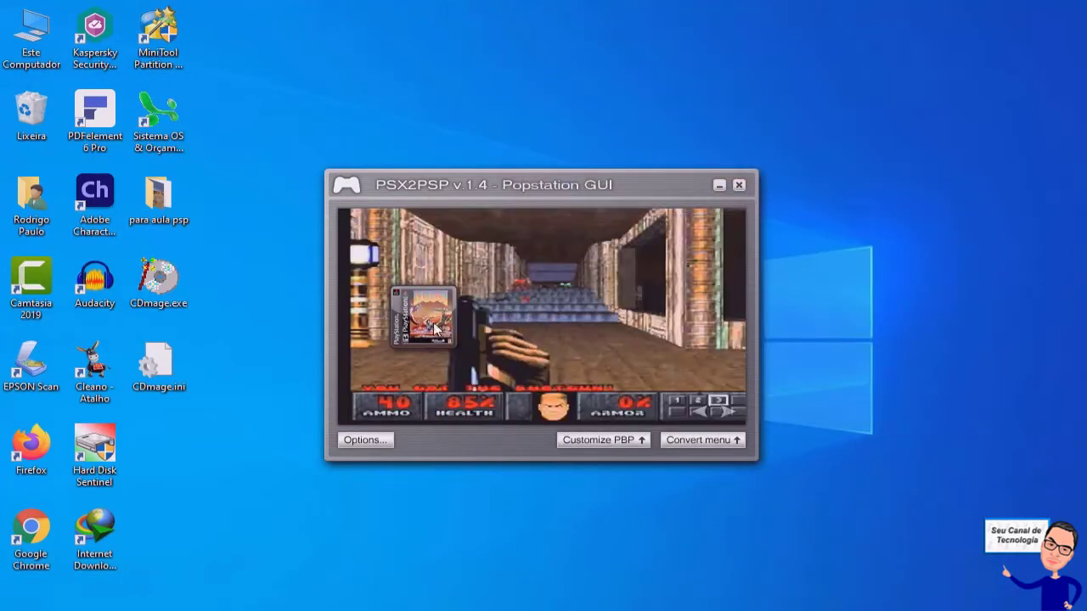
pyautogui.click(724, 440)
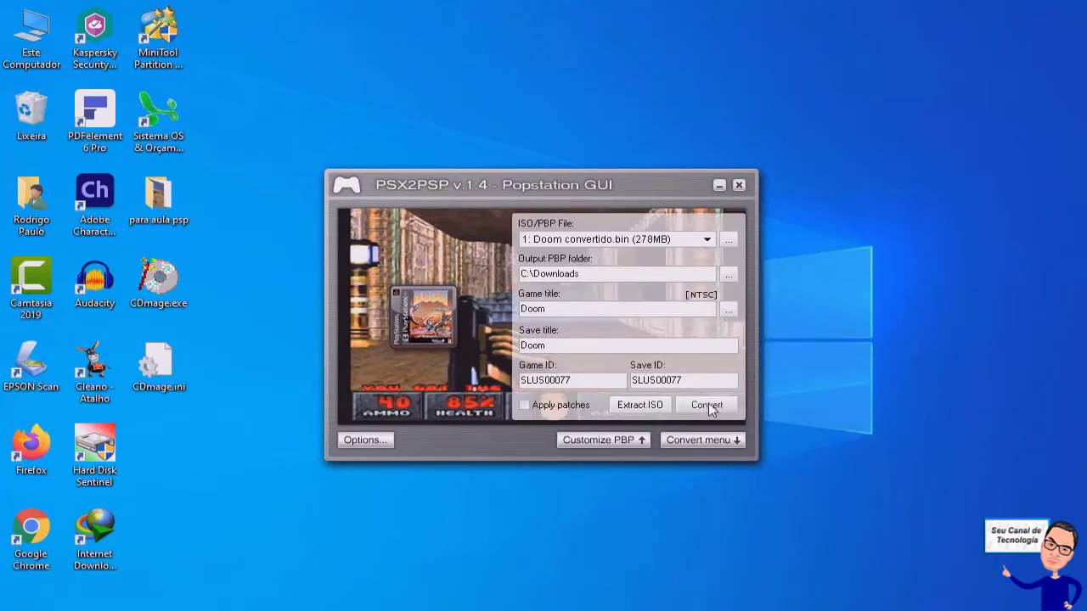
pyautogui.click(708, 405)
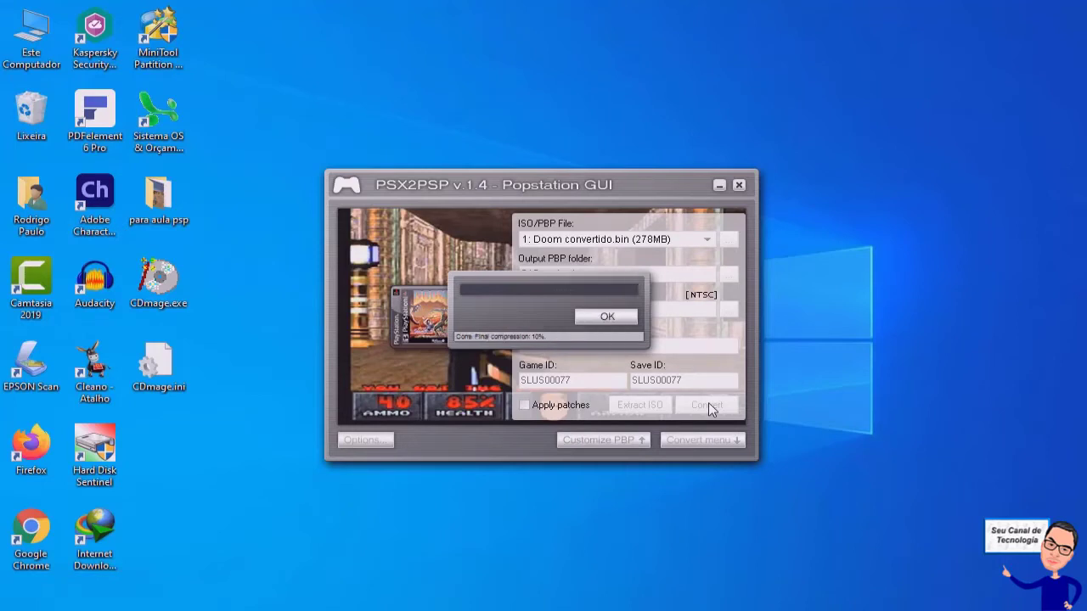
pyautogui.click(607, 314)
# Step: Minimize PSX2PSP, check the converted Doom folder in C:\Downloads, and close the folder window
pyautogui.click(719, 186)
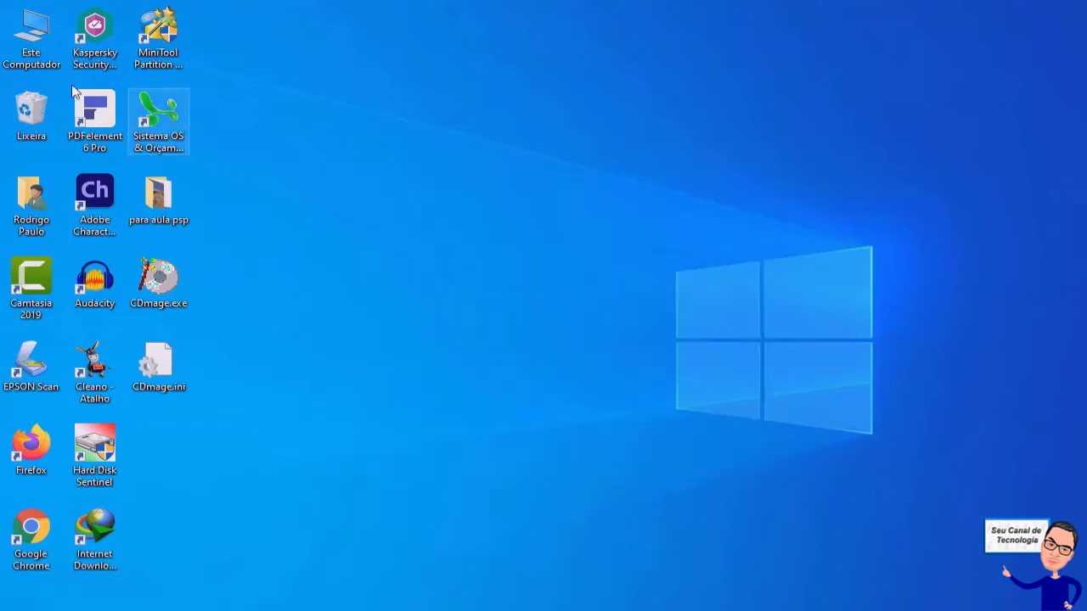
pyautogui.doubleClick(40, 34)
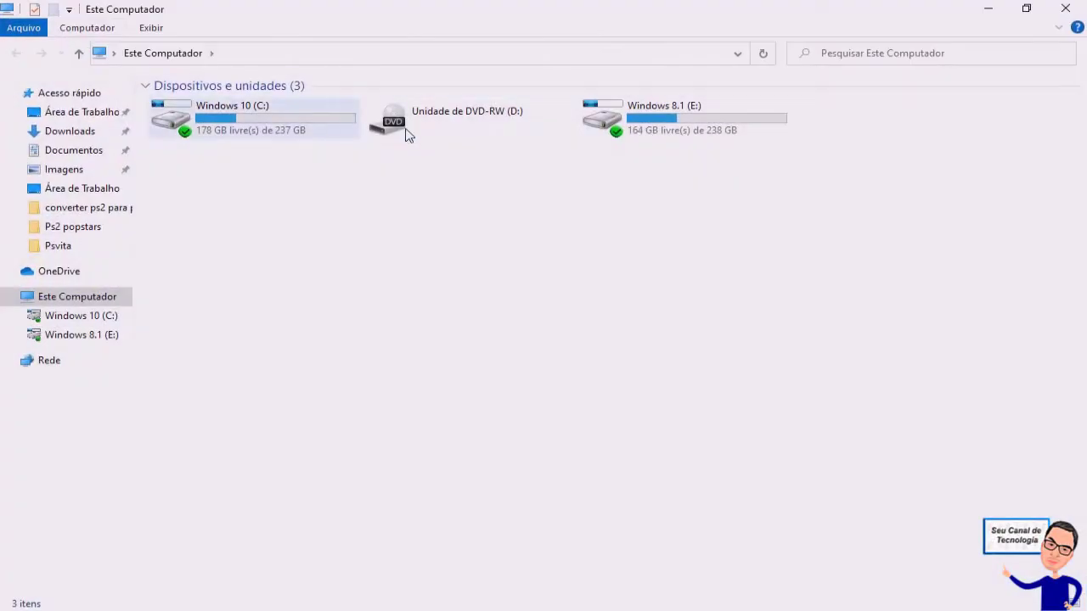
pyautogui.doubleClick(292, 121)
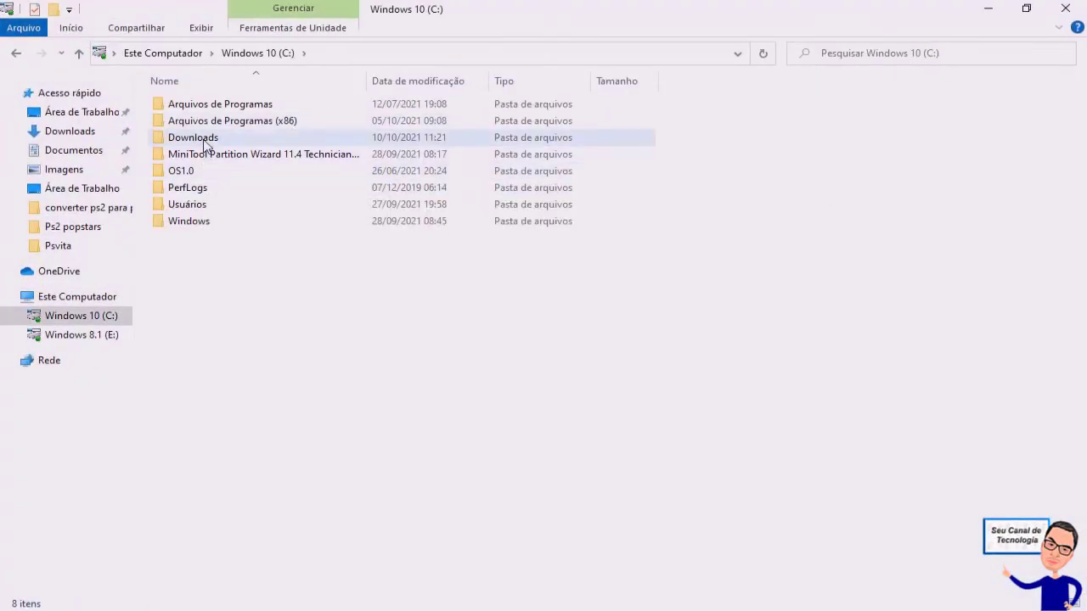
pyautogui.doubleClick(203, 139)
pyautogui.doubleClick(170, 127)
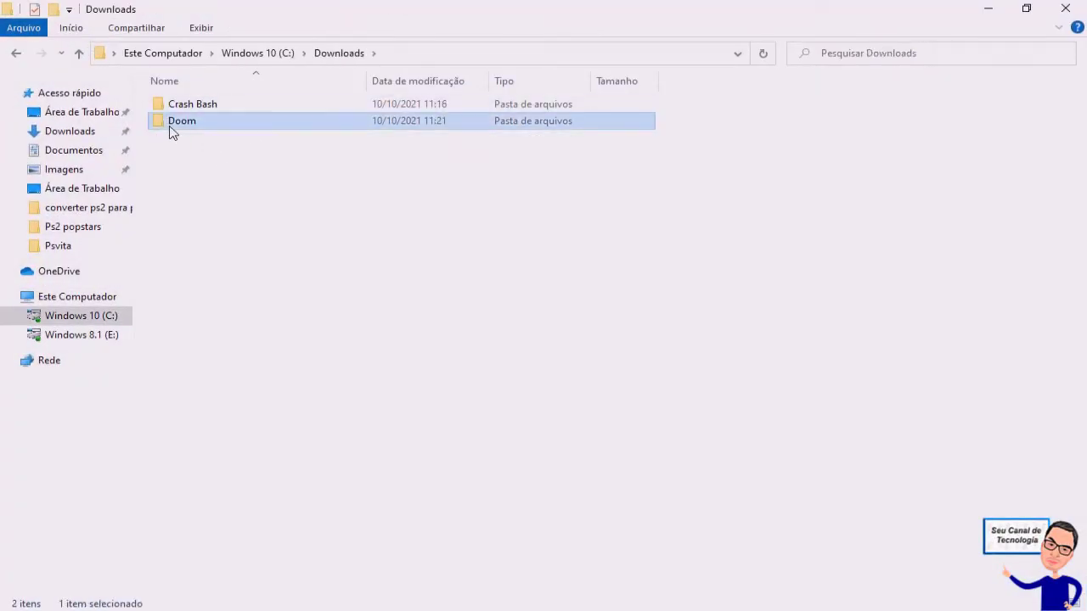
pyautogui.click(14, 56)
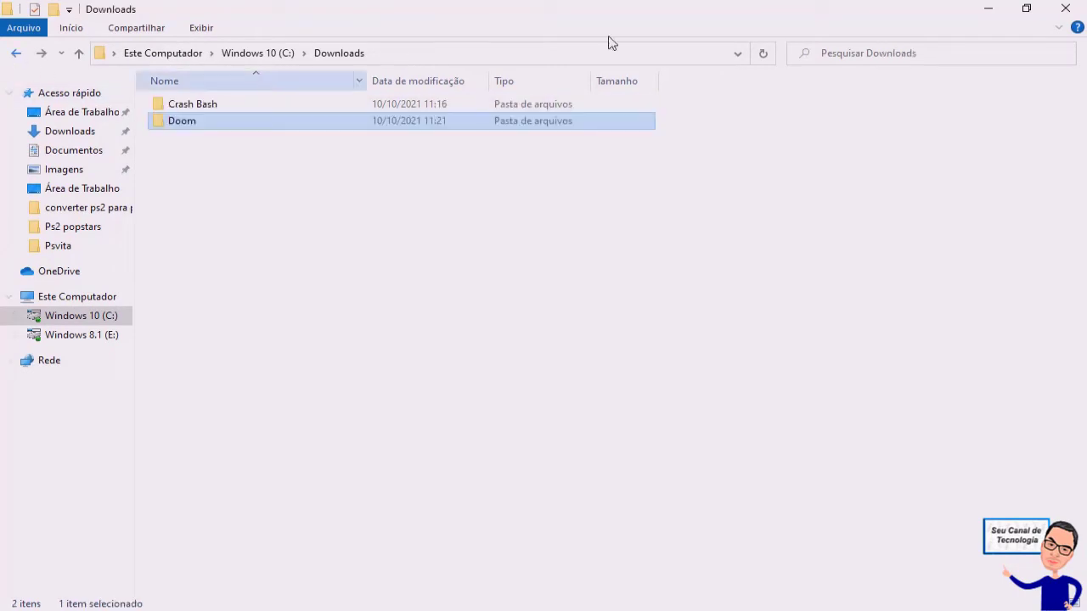
pyautogui.click(1075, 6)
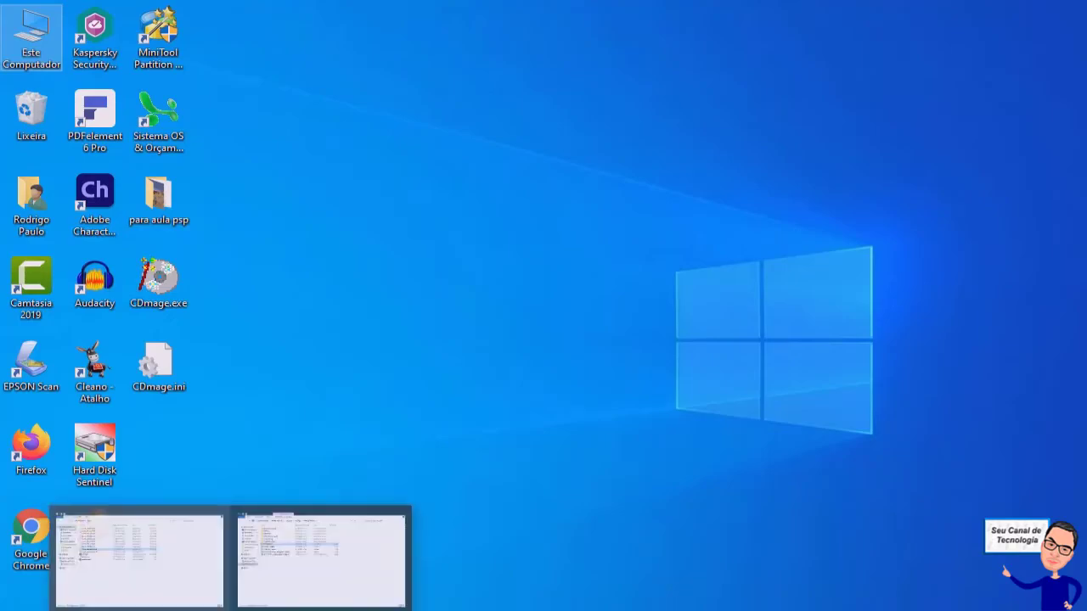
# Step: Examine the track files in para aula psp\motoracer and minimize the folder window
pyautogui.click(323, 561)
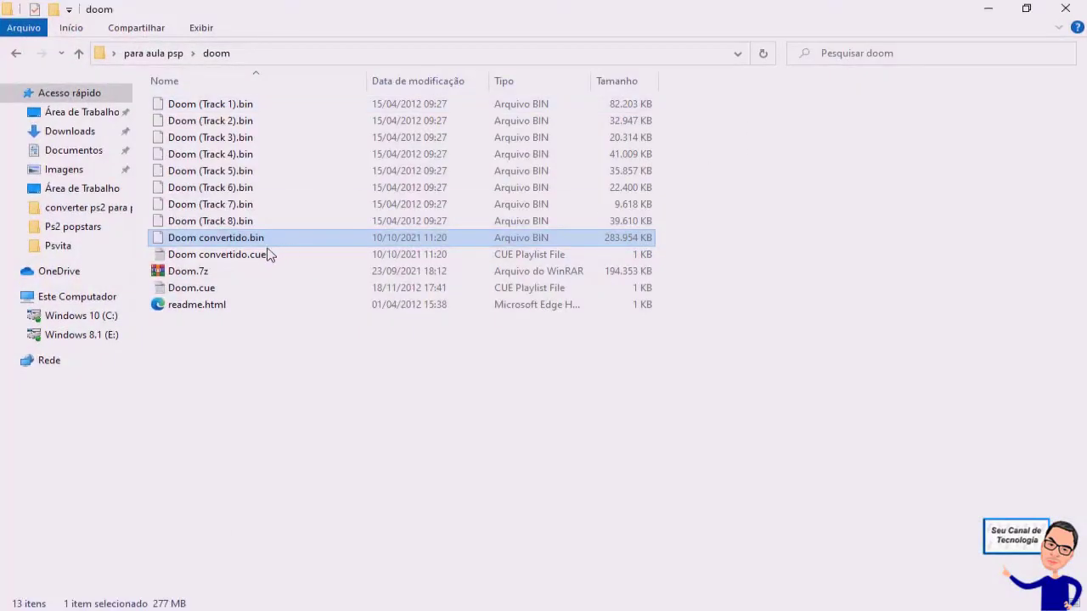
pyautogui.click(17, 56)
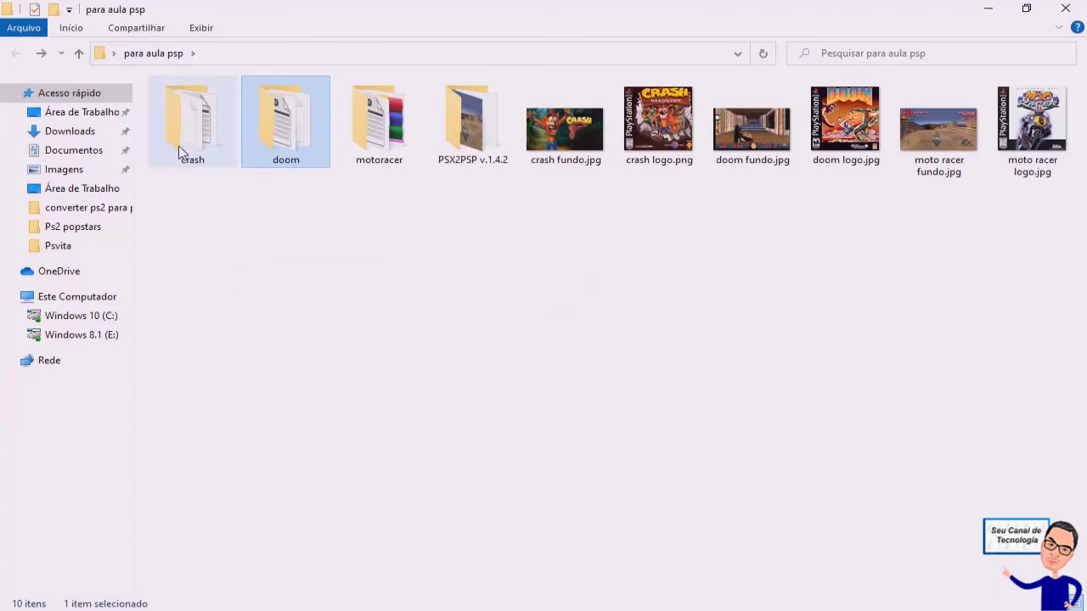
pyautogui.doubleClick(384, 131)
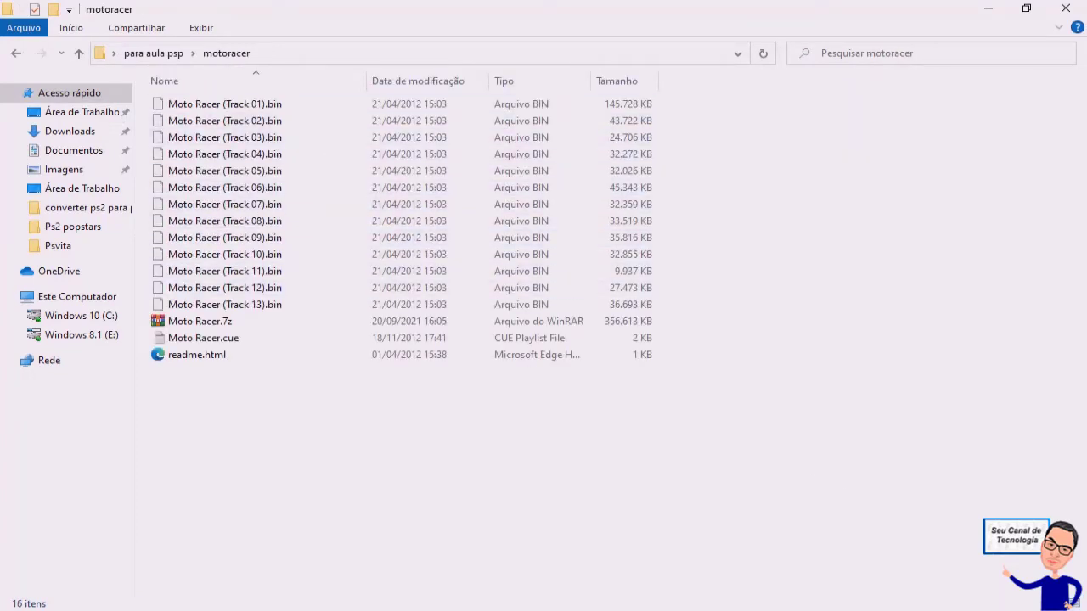
pyautogui.click(988, 8)
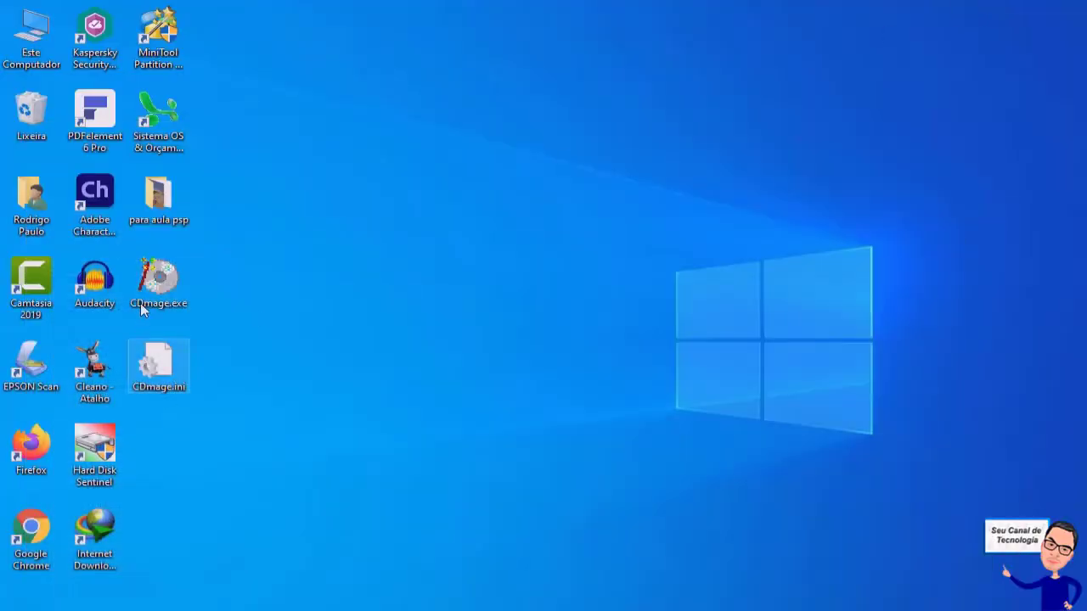
# Step: Launch CDmage and open the Moto Racer.cue image from the motoracer folder inside para aula psp
pyautogui.doubleClick(169, 284)
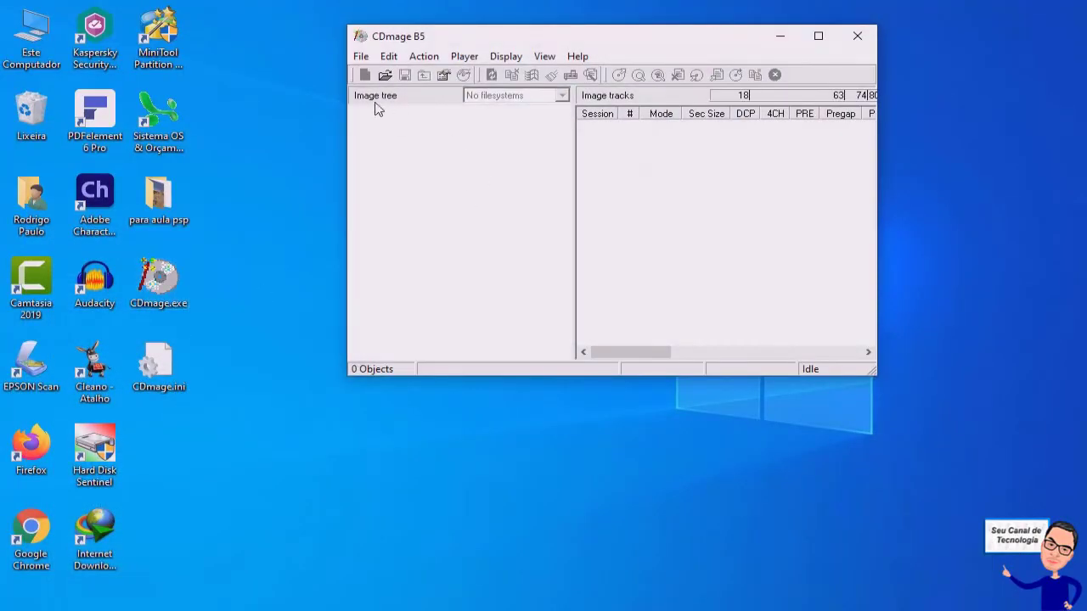
pyautogui.click(384, 75)
pyautogui.click(311, 222)
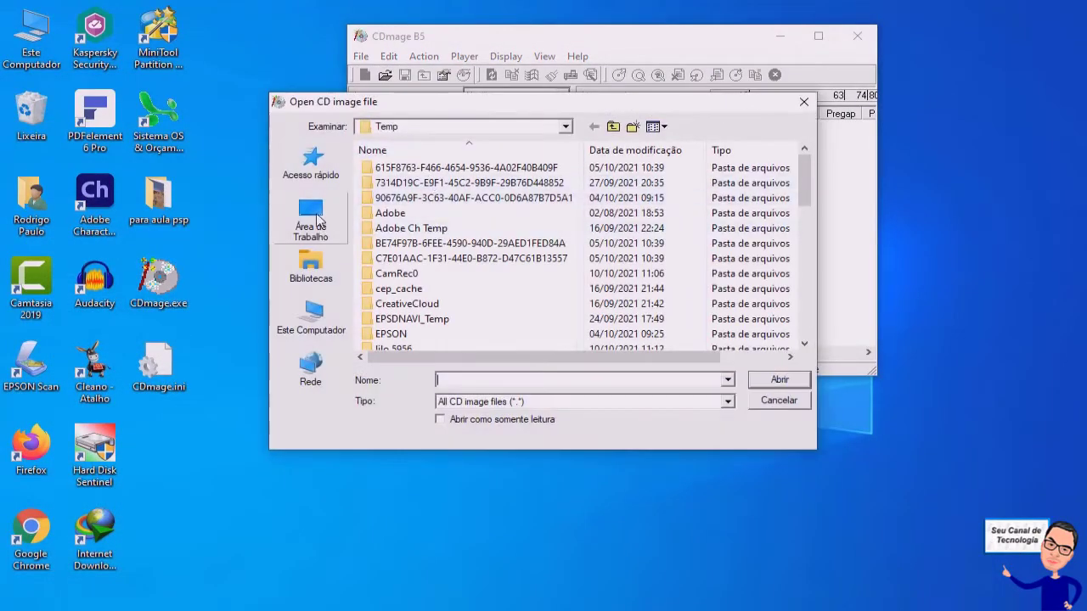
pyautogui.moveTo(801, 175); pyautogui.dragTo(802, 267)
pyautogui.doubleClick(433, 212)
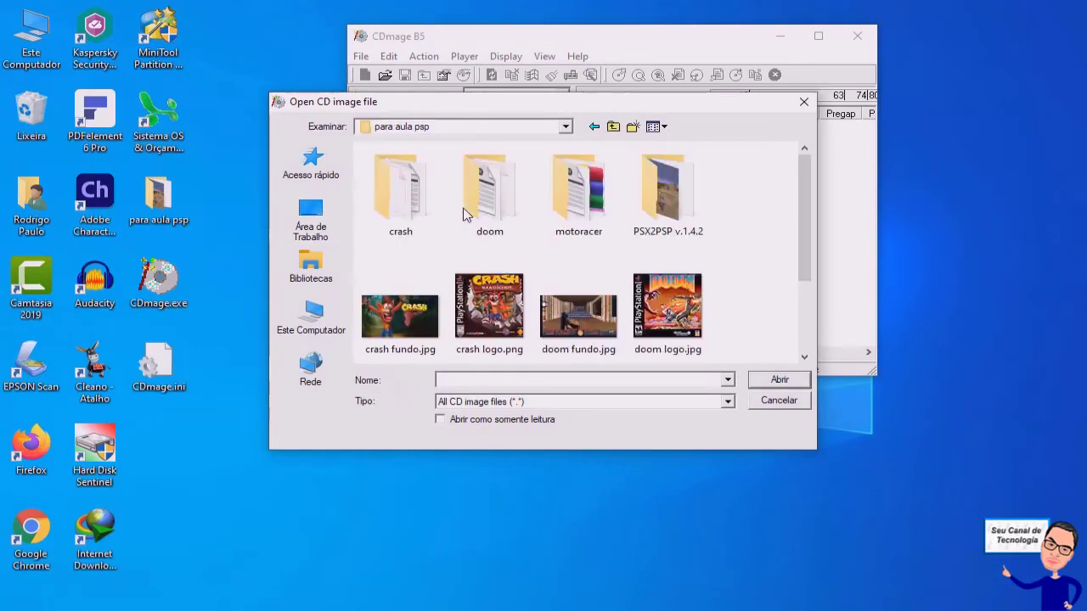
pyautogui.doubleClick(594, 208)
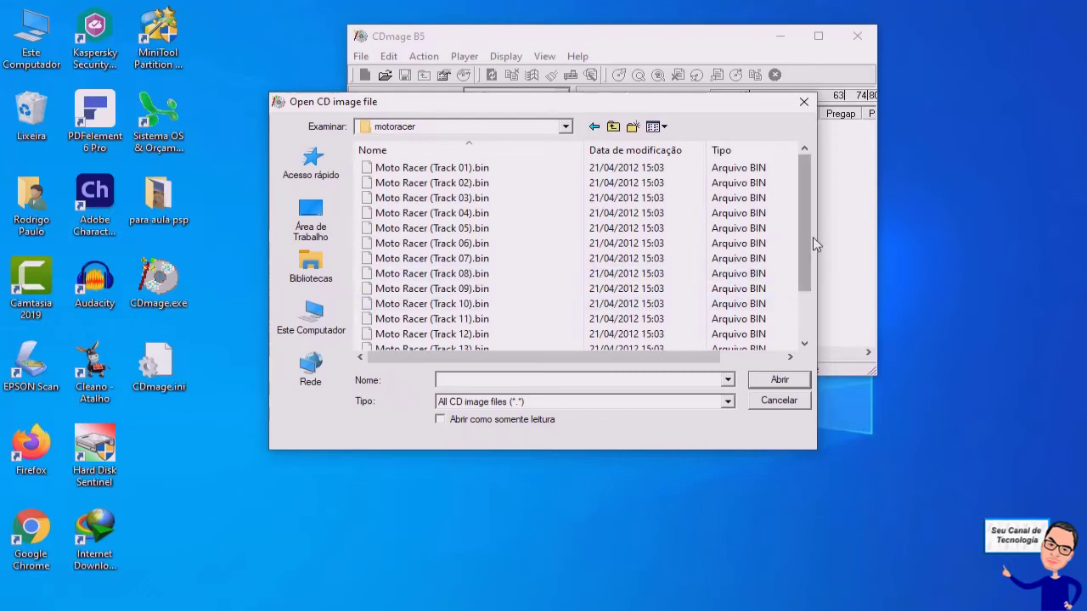
pyautogui.moveTo(806, 238); pyautogui.dragTo(801, 290)
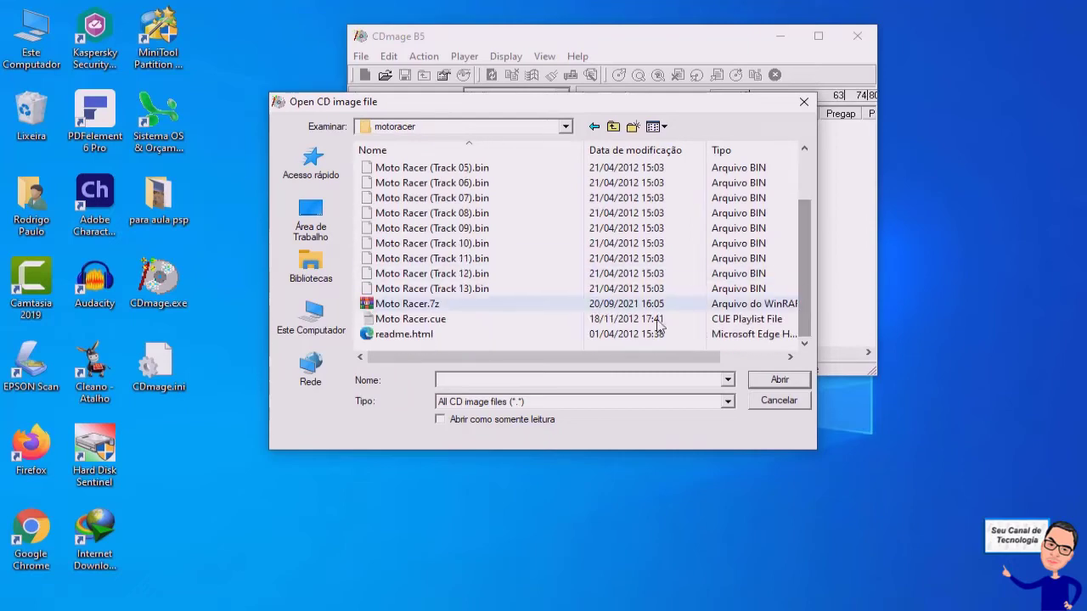
pyautogui.click(412, 319)
pyautogui.click(775, 381)
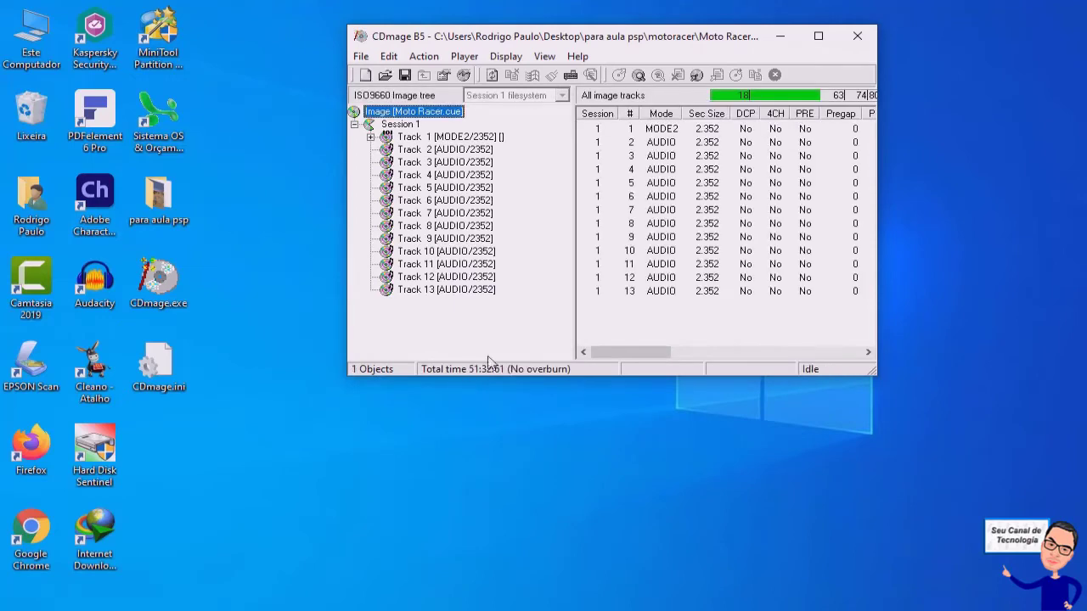
# Step: Save the Moto Racer image as Moto Racer convertido.cue with the default save options, and close CDmage
pyautogui.click(405, 75)
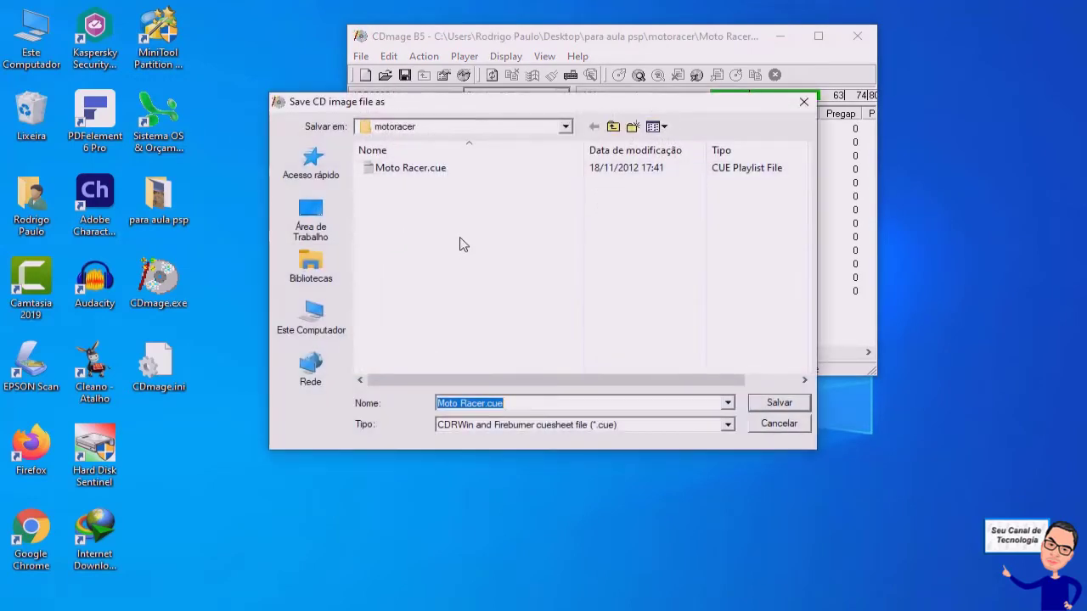
pyautogui.click(486, 404)
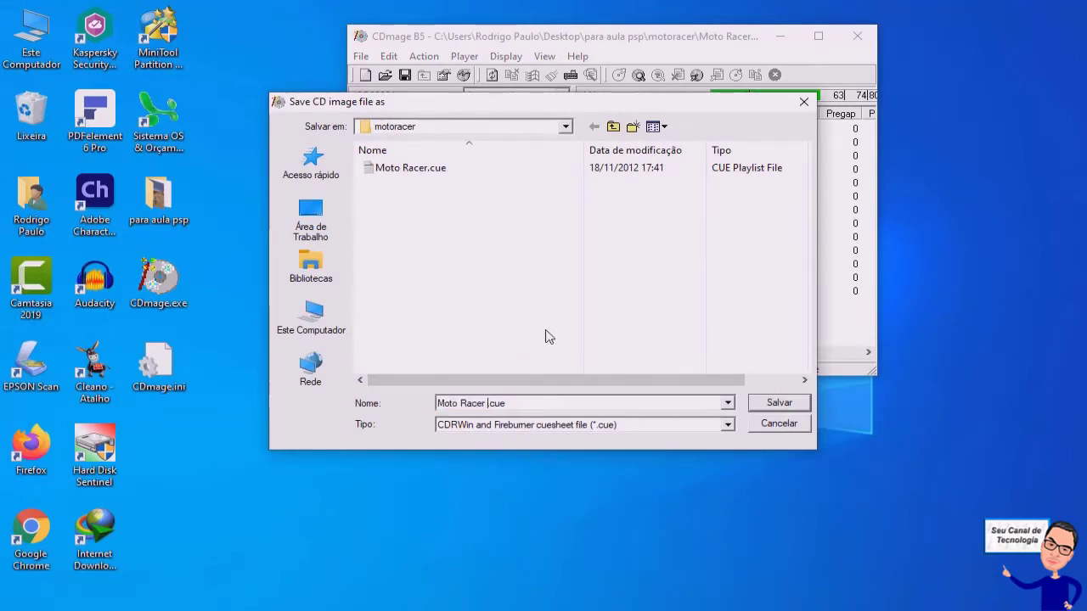
pyautogui.write('convertido')
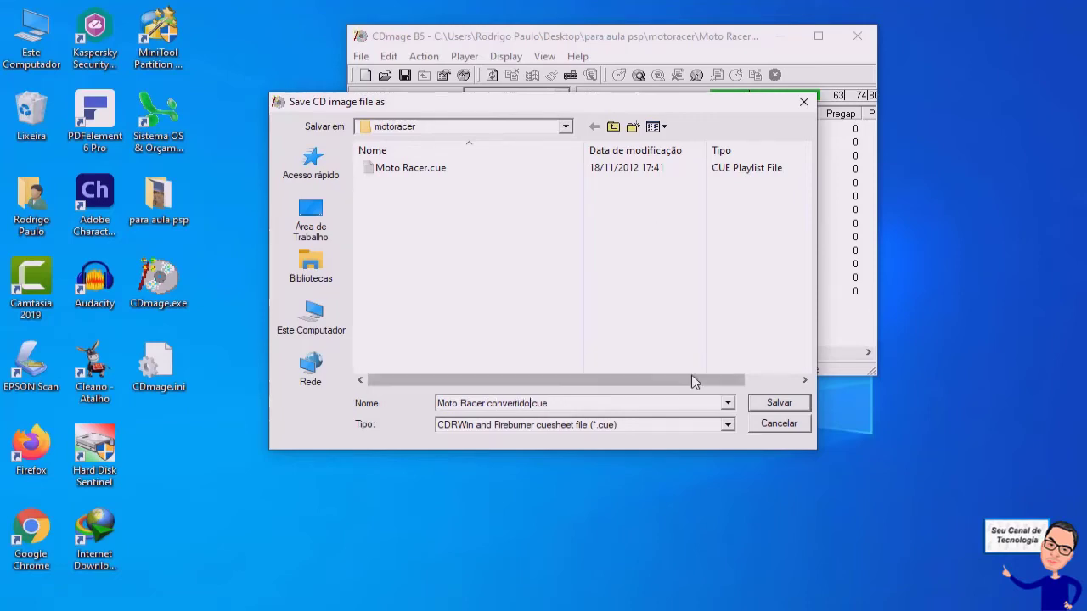
pyautogui.click(790, 402)
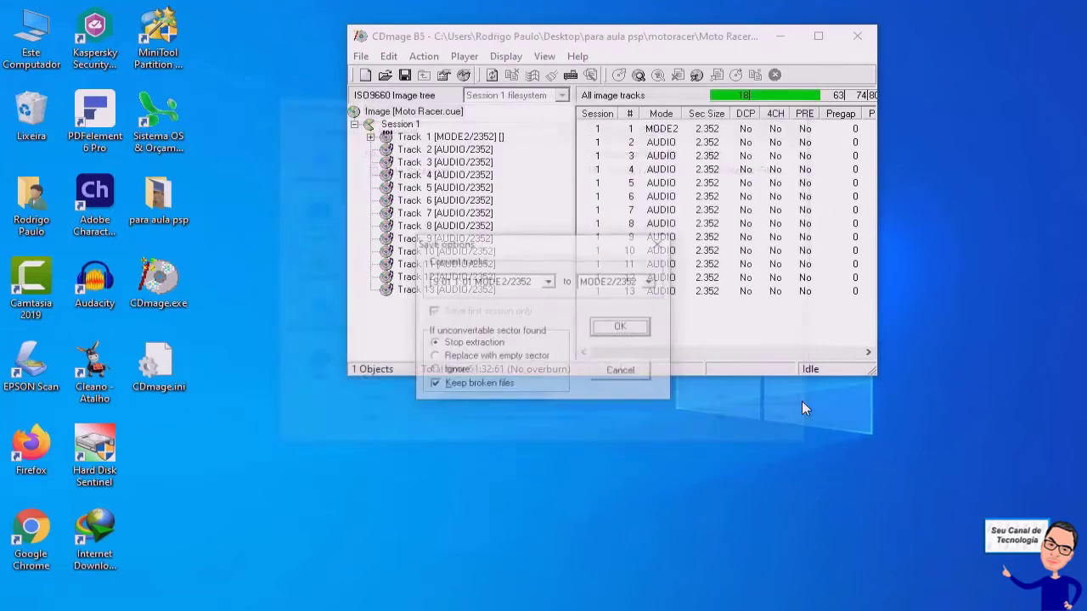
pyautogui.click(637, 330)
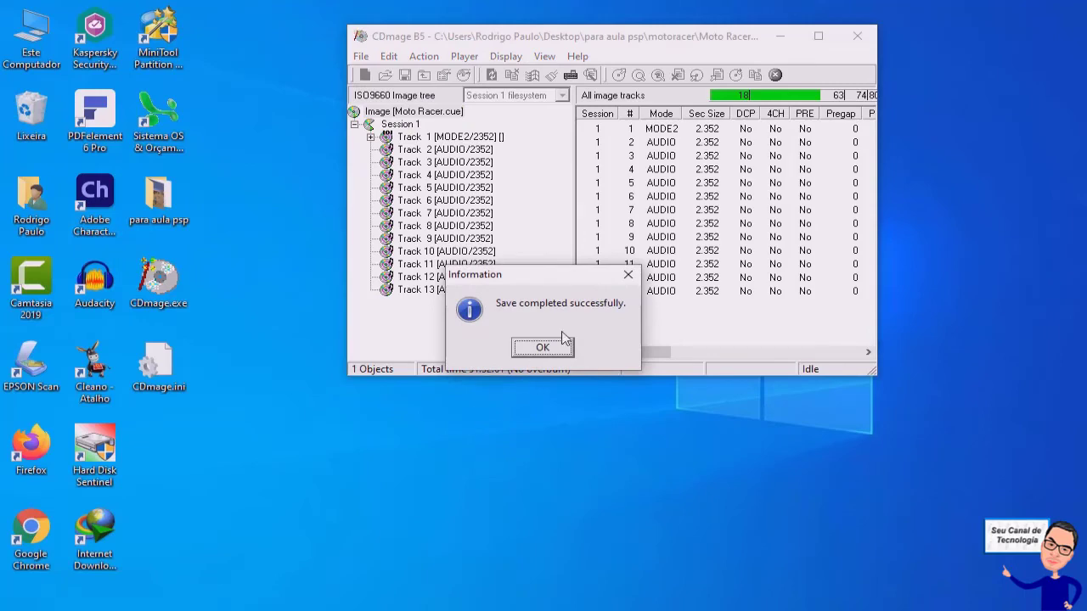
pyautogui.click(554, 350)
pyautogui.click(854, 35)
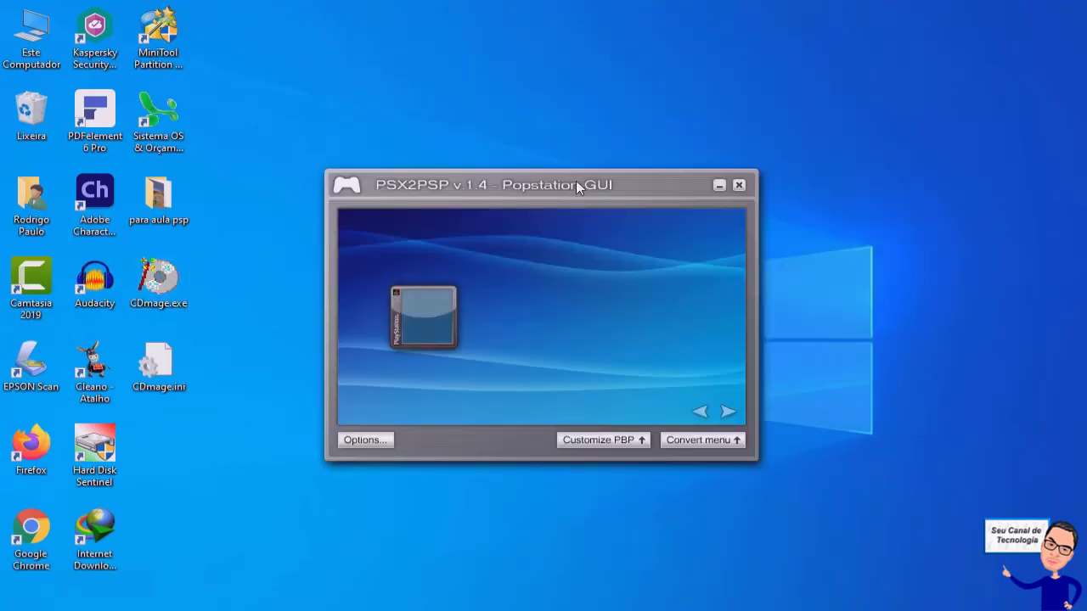
# Step: Switch to PSX2PSP and load Moto Racer convertido.bin from the motoracer folder as the input file
pyautogui.moveTo(576, 180); pyautogui.dragTo(498, 139)
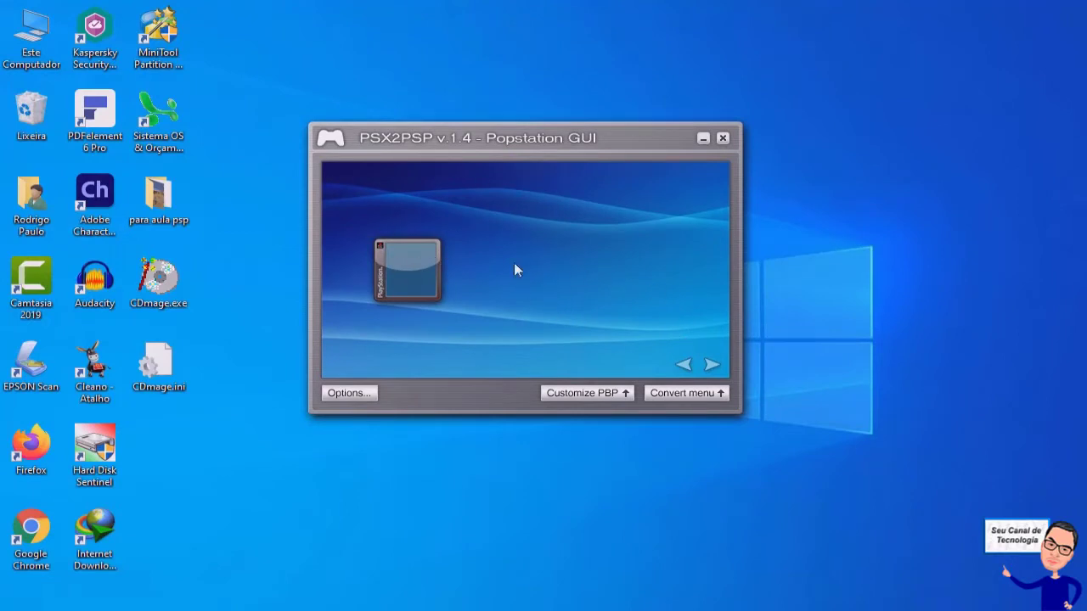
pyautogui.click(720, 390)
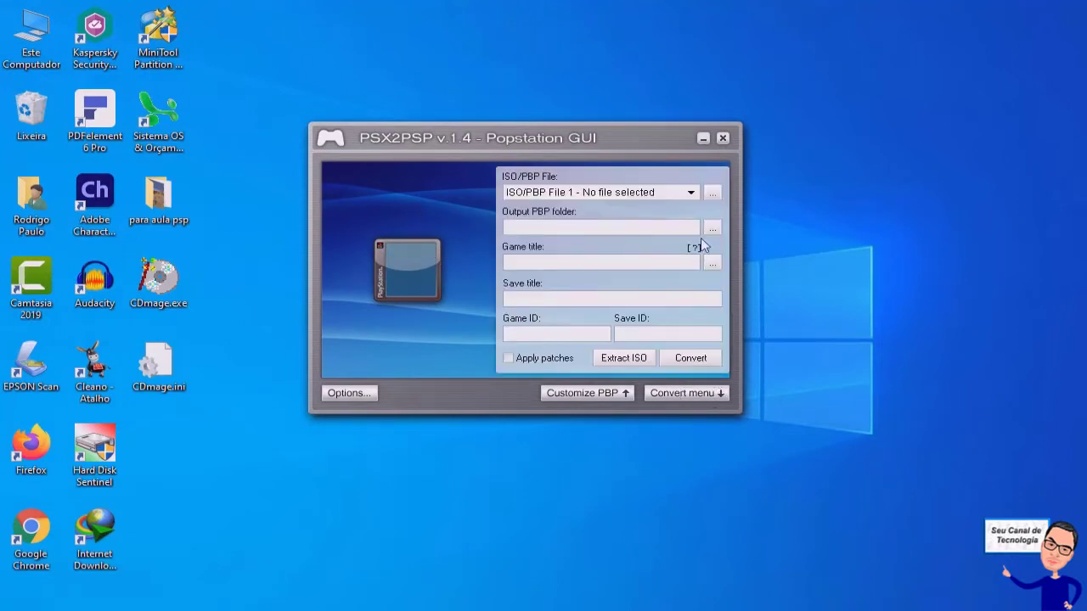
pyautogui.click(714, 193)
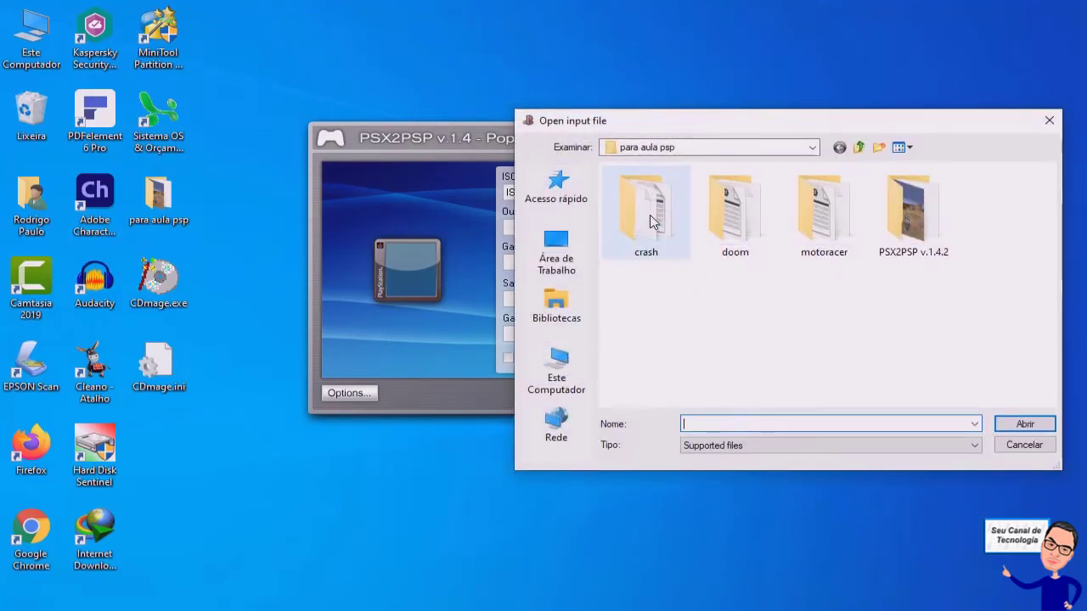
pyautogui.doubleClick(817, 216)
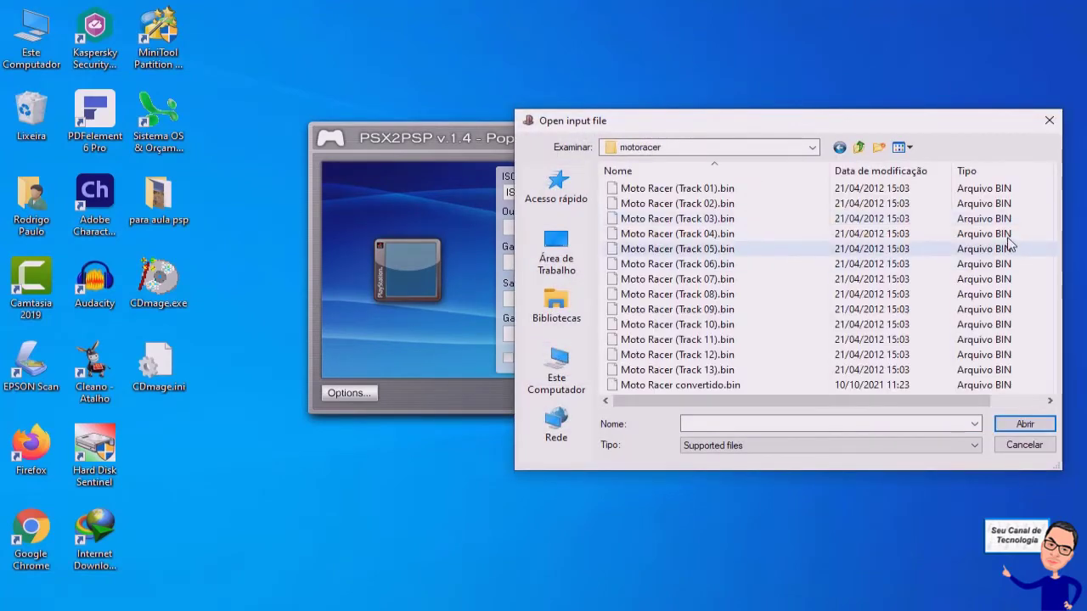
pyautogui.click(710, 389)
pyautogui.click(1024, 423)
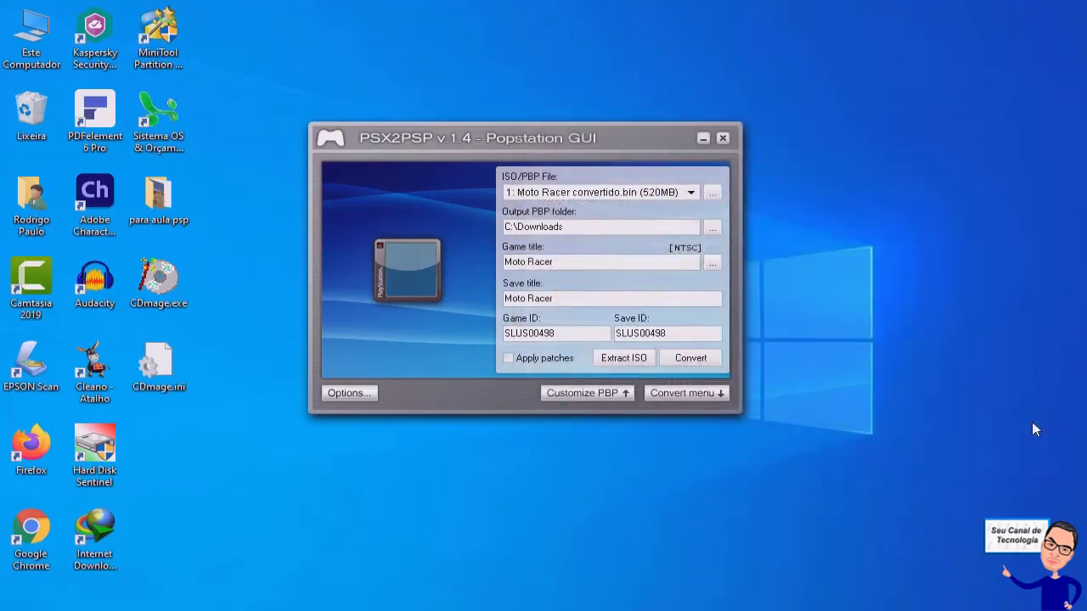
# Step: Set the PBP's icon image to moto racer logo.jpg from the para aula psp folder on the desktop
pyautogui.click(718, 394)
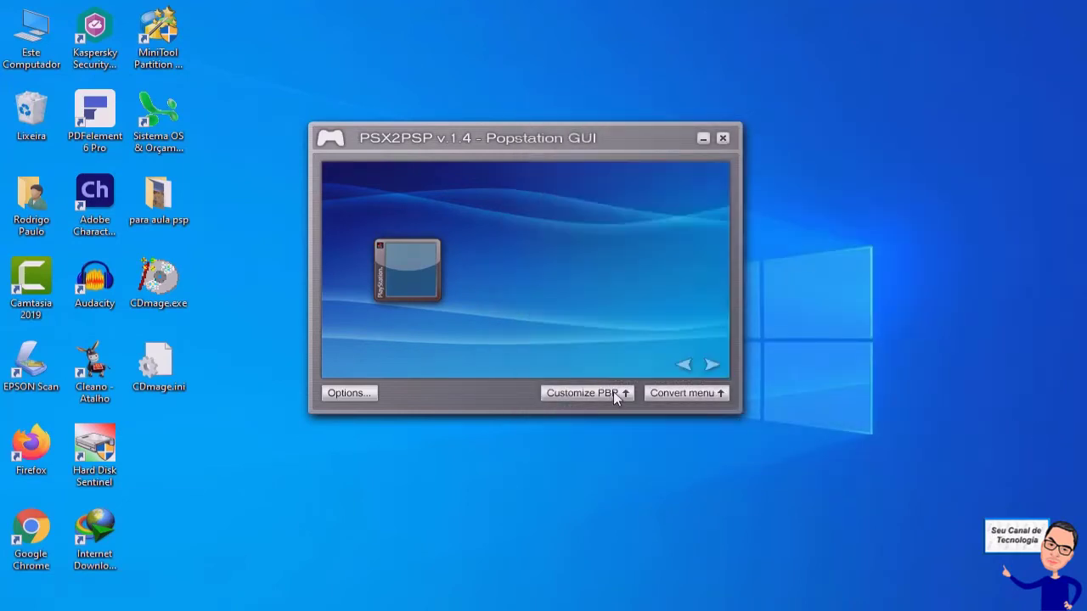
pyautogui.click(615, 391)
pyautogui.click(617, 188)
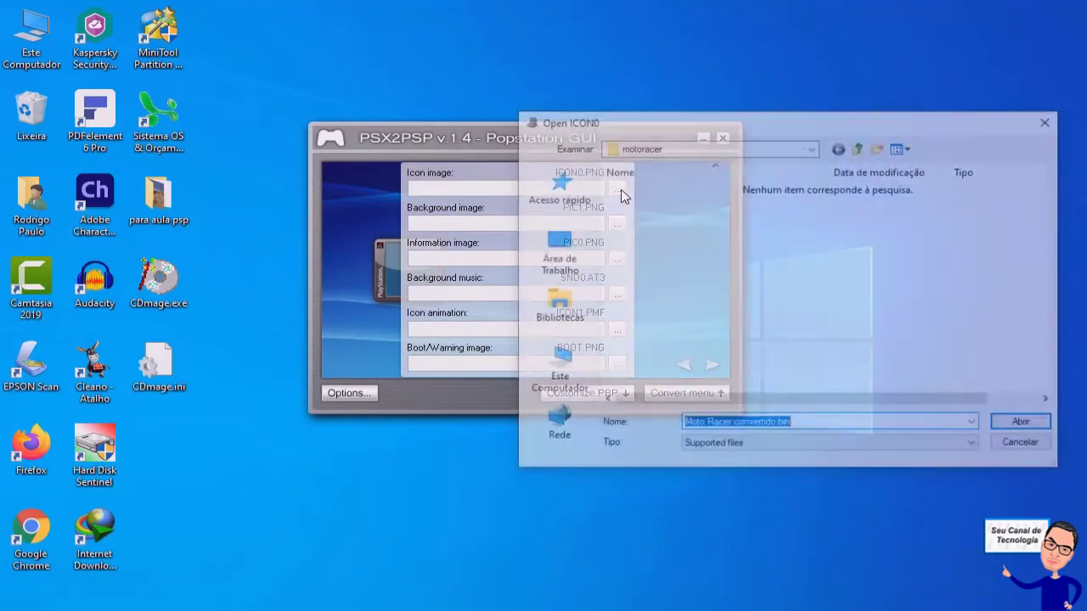
pyautogui.click(583, 252)
pyautogui.doubleClick(679, 314)
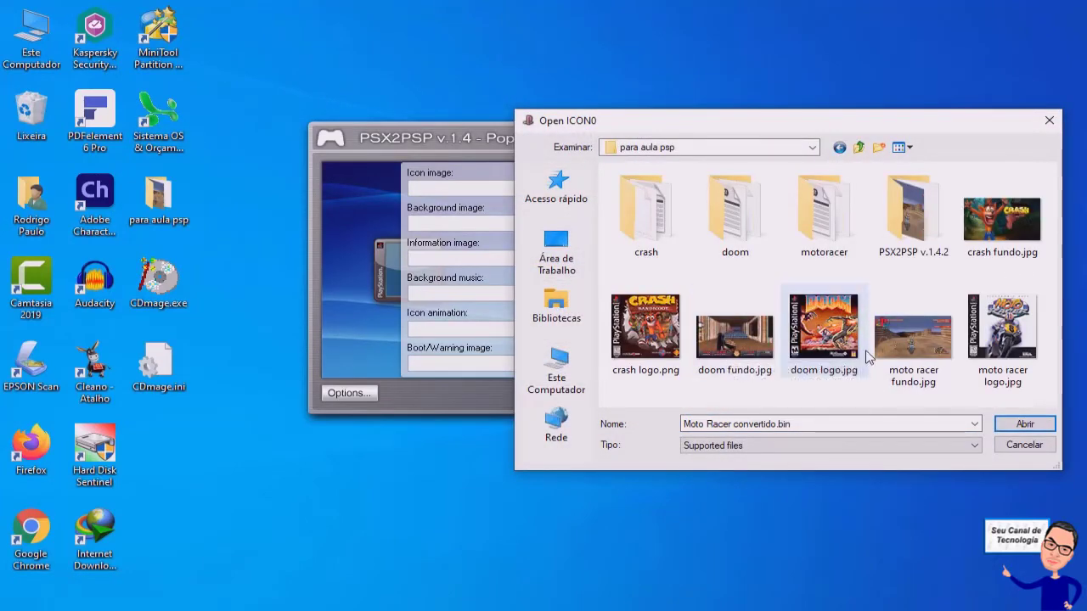
pyautogui.click(1010, 323)
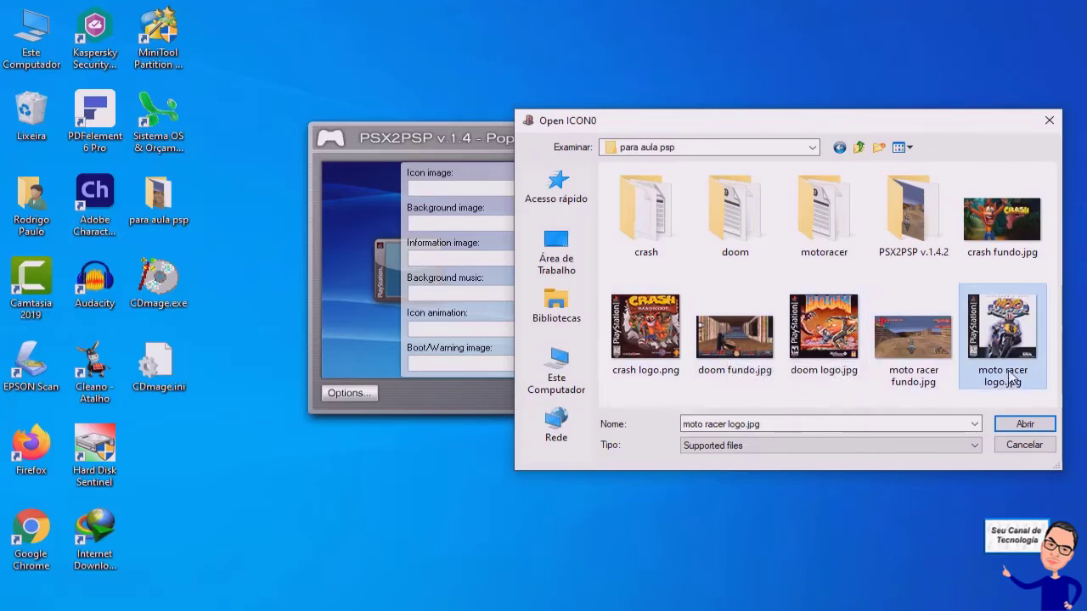
pyautogui.click(1024, 424)
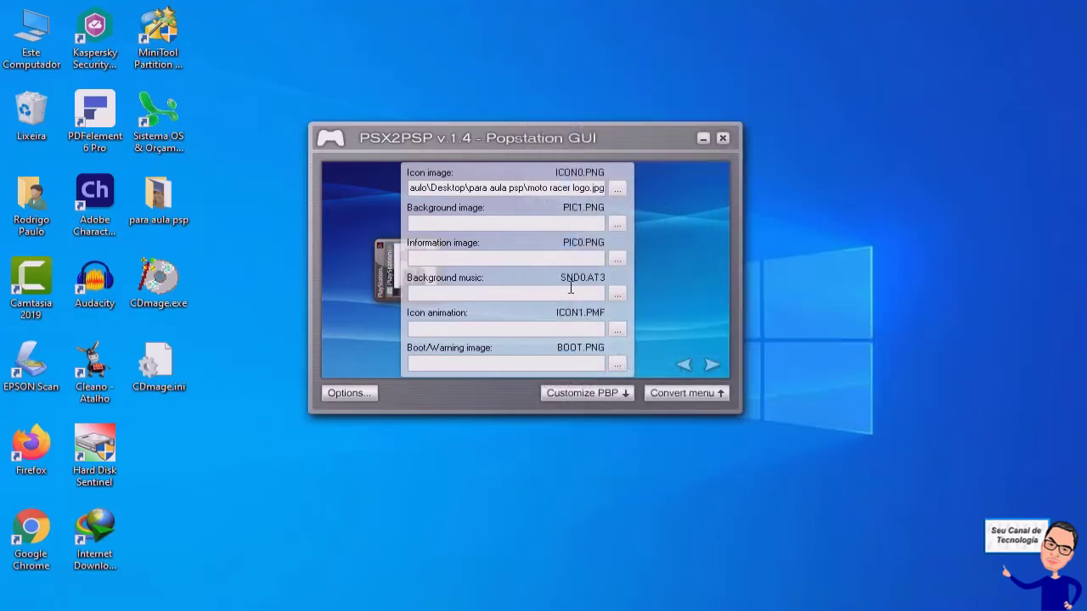
# Step: Set the PBP's background image to moto racer fundo.jpg and hide the customization settings
pyautogui.click(617, 223)
pyautogui.click(944, 381)
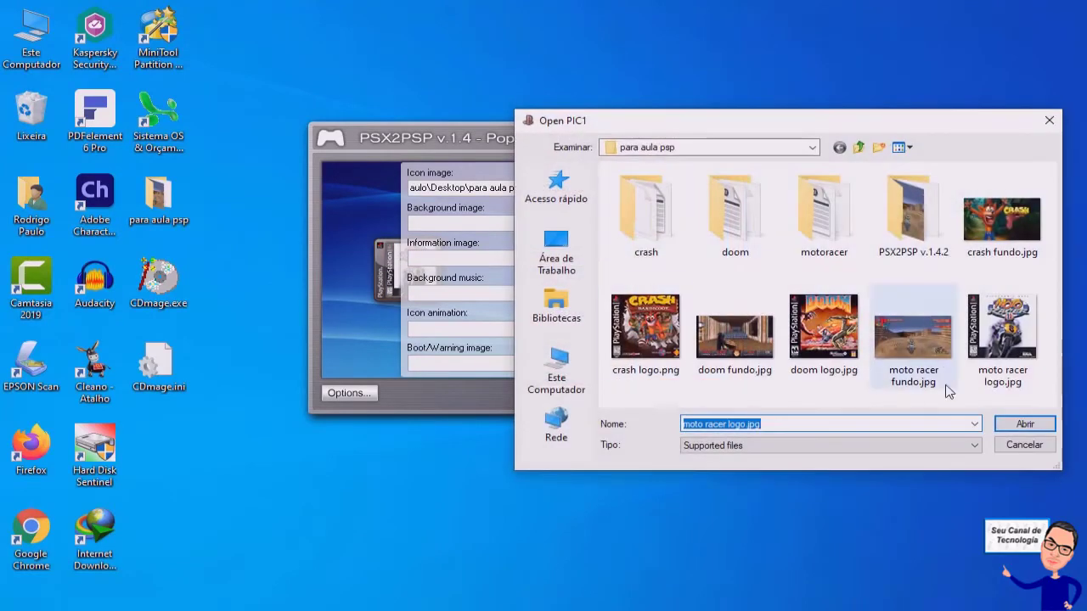
pyautogui.click(1024, 423)
pyautogui.click(610, 393)
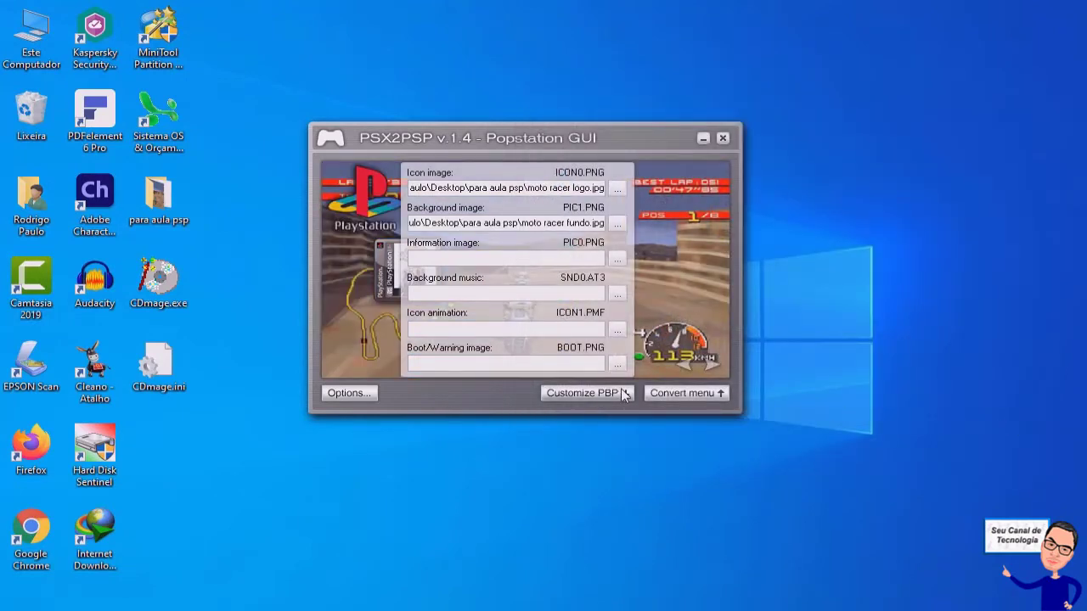
# Step: Convert Moto Racer to a PBP in C:\Downloads and close PSX2PSP
pyautogui.click(717, 393)
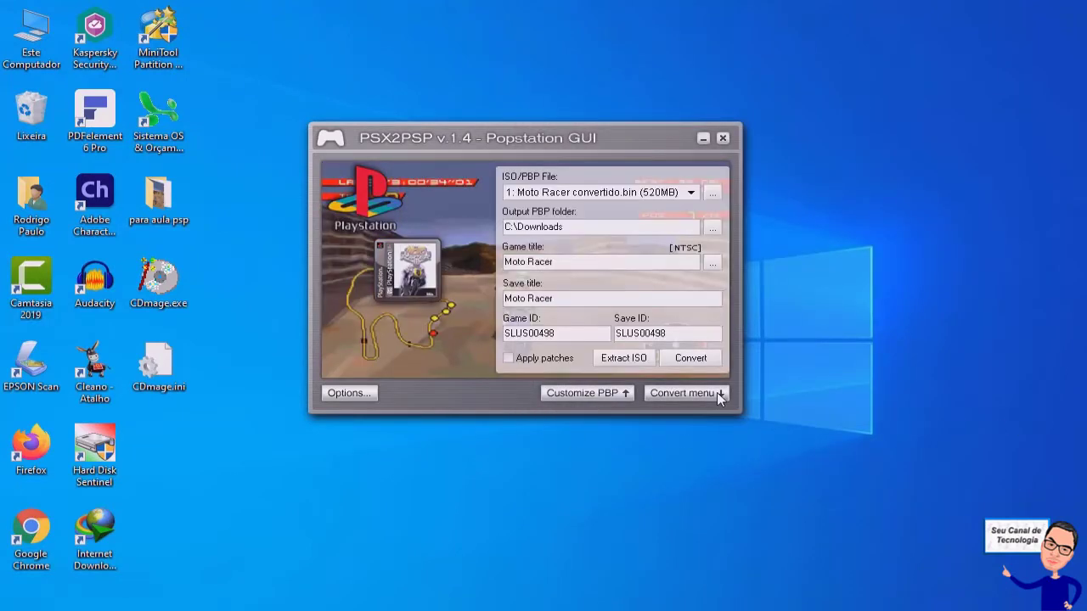
pyautogui.click(690, 358)
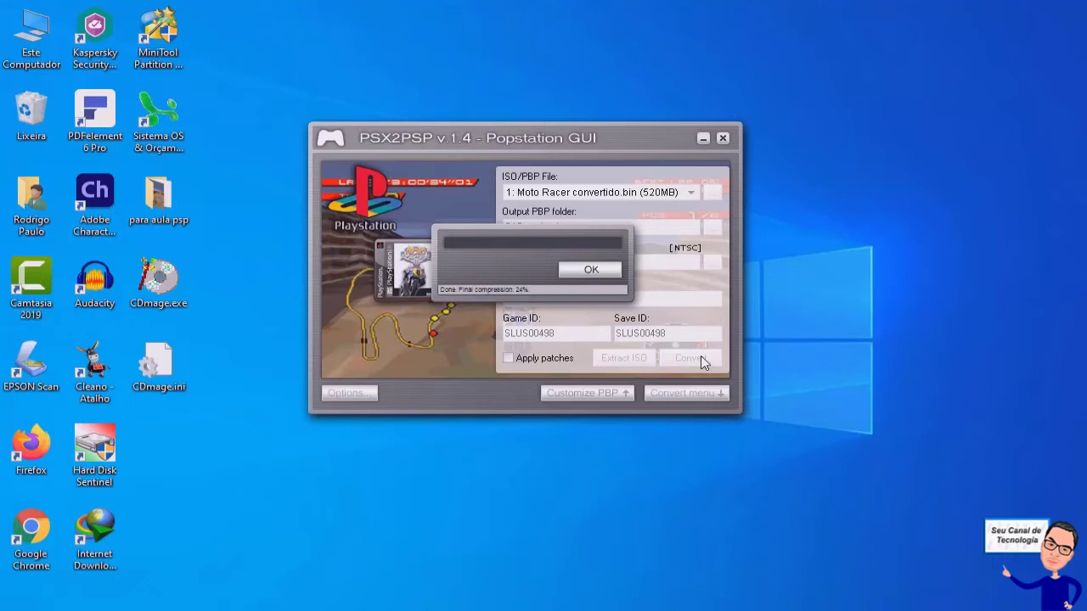
pyautogui.click(588, 269)
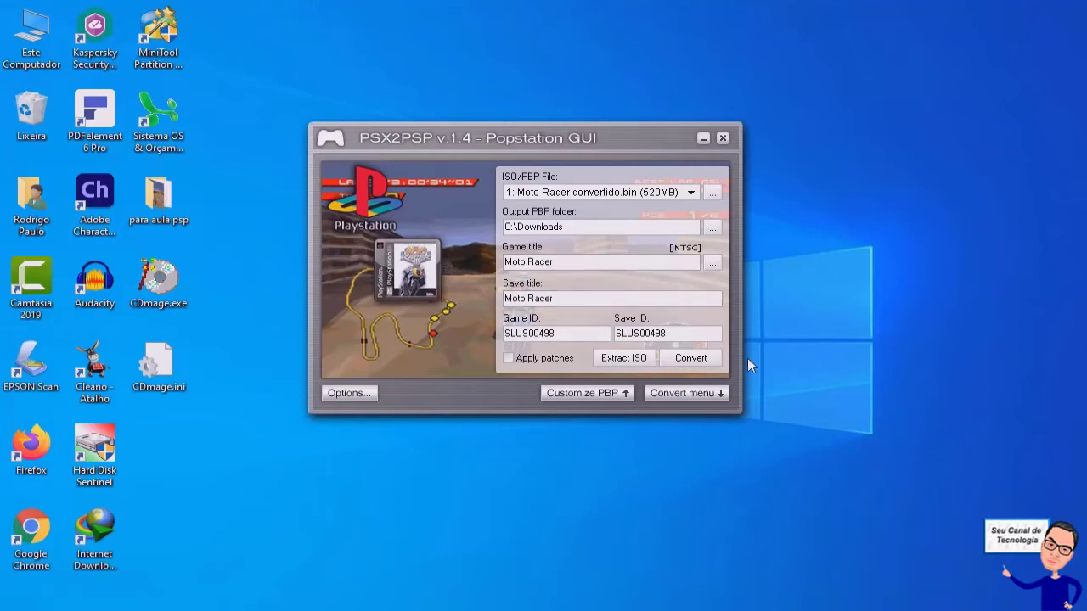
pyautogui.click(724, 139)
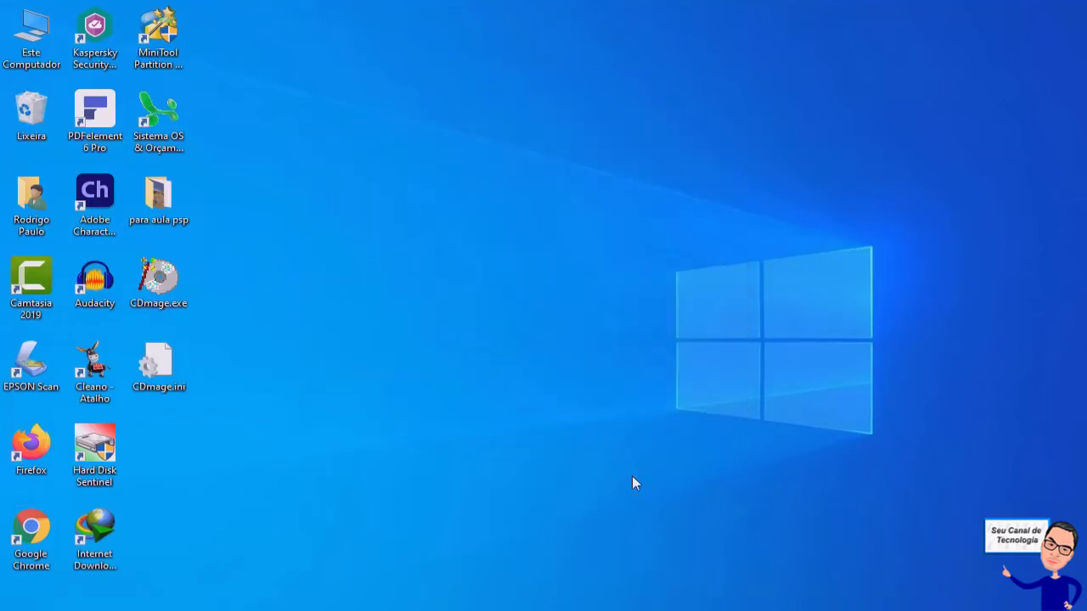
# Step: Check the contents of the converted Moto Racer folder in C:\Downloads and return to the Downloads folder
pyautogui.doubleClick(38, 28)
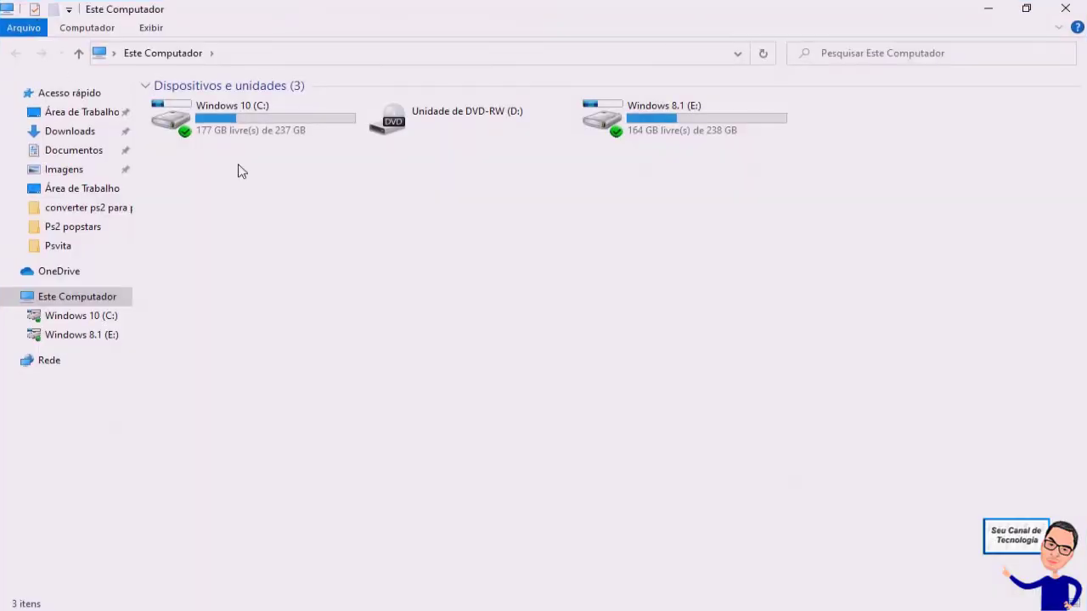
pyautogui.doubleClick(274, 110)
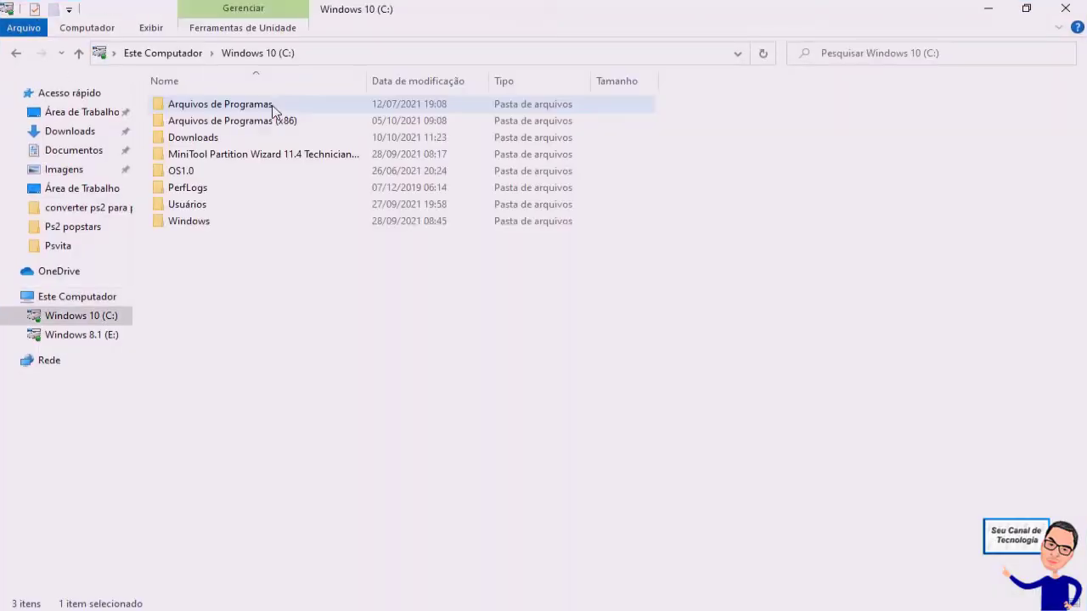
pyautogui.doubleClick(213, 139)
pyautogui.doubleClick(239, 144)
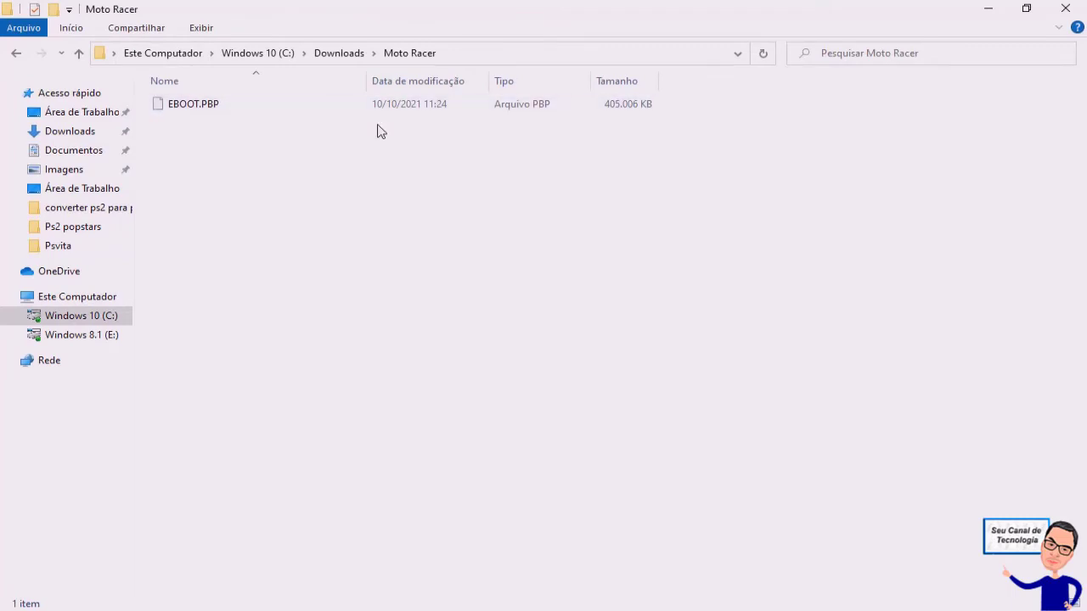
pyautogui.click(16, 54)
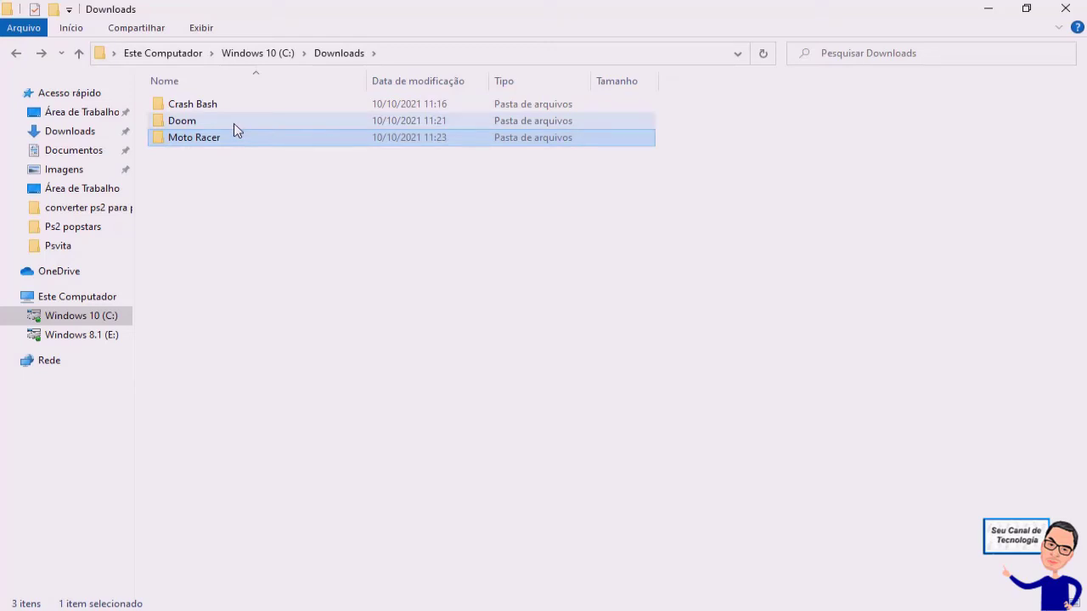
# Step: Copy the Crash Bash, Doom and Moto Racer folders from C:\Downloads to the clipboard
pyautogui.moveTo(234, 122)
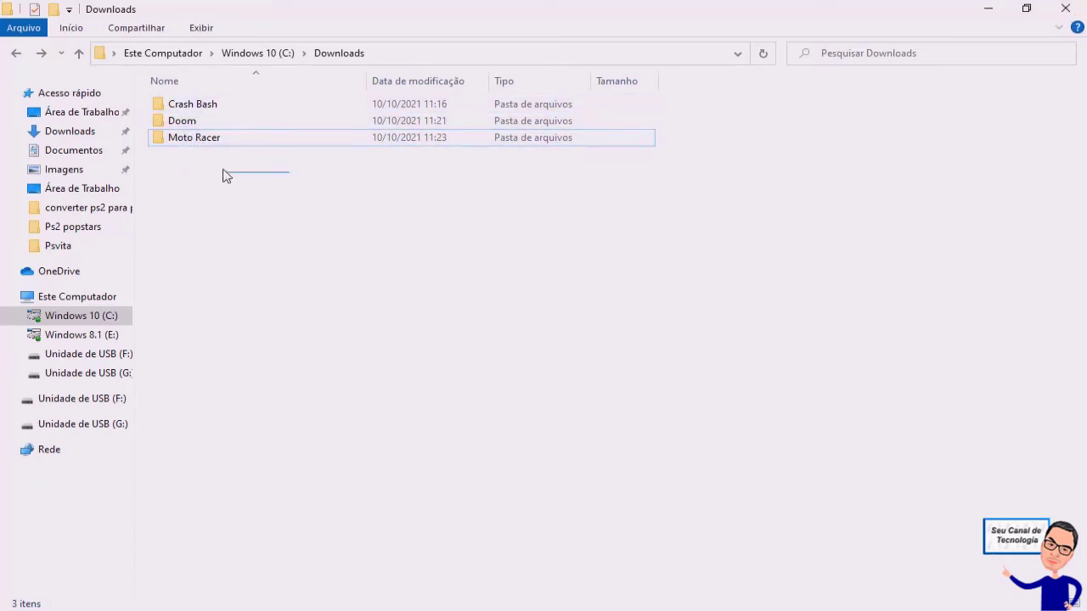
pyautogui.moveTo(222, 176); pyautogui.dragTo(153, 99)
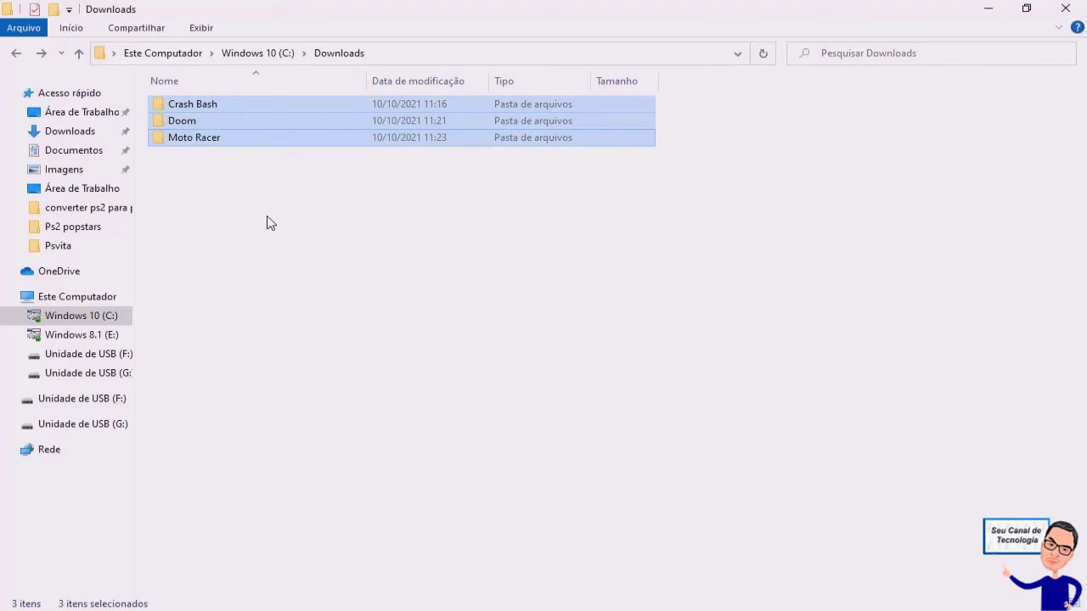
pyautogui.rightClick(222, 106)
pyautogui.click(268, 442)
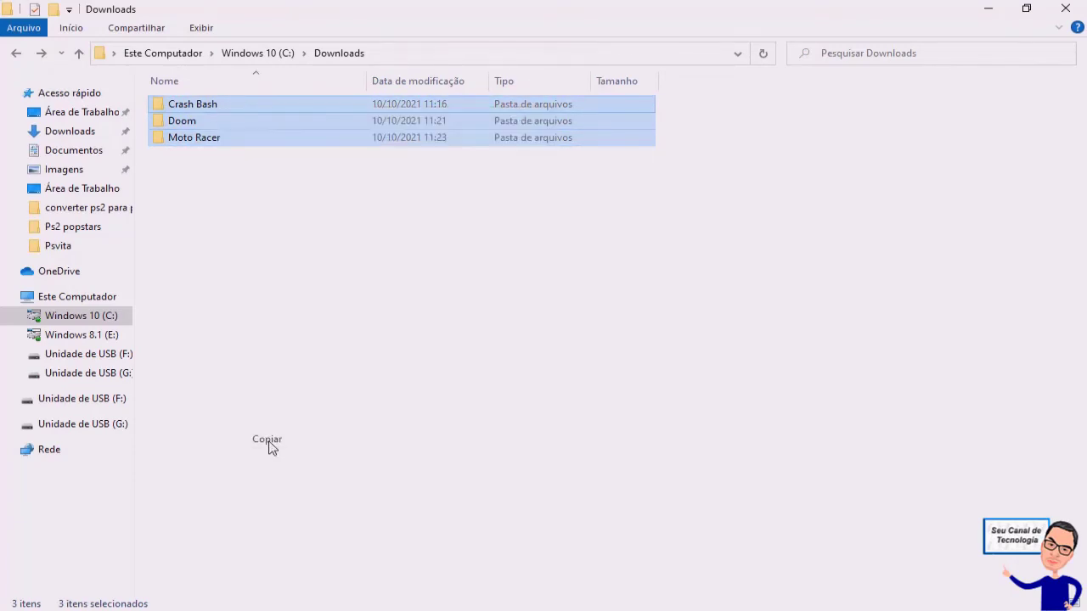
# Step: Paste the copied Crash Bash, Doom and Moto Racer folders into the PSP\GAME folder on USB drive G:
pyautogui.click(82, 399)
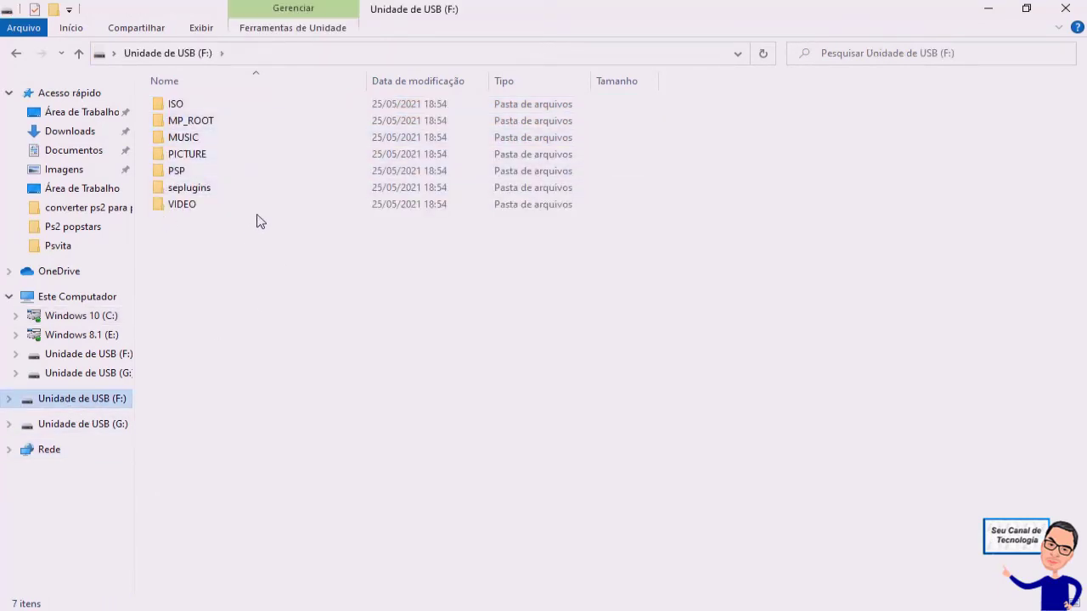
pyautogui.click(107, 426)
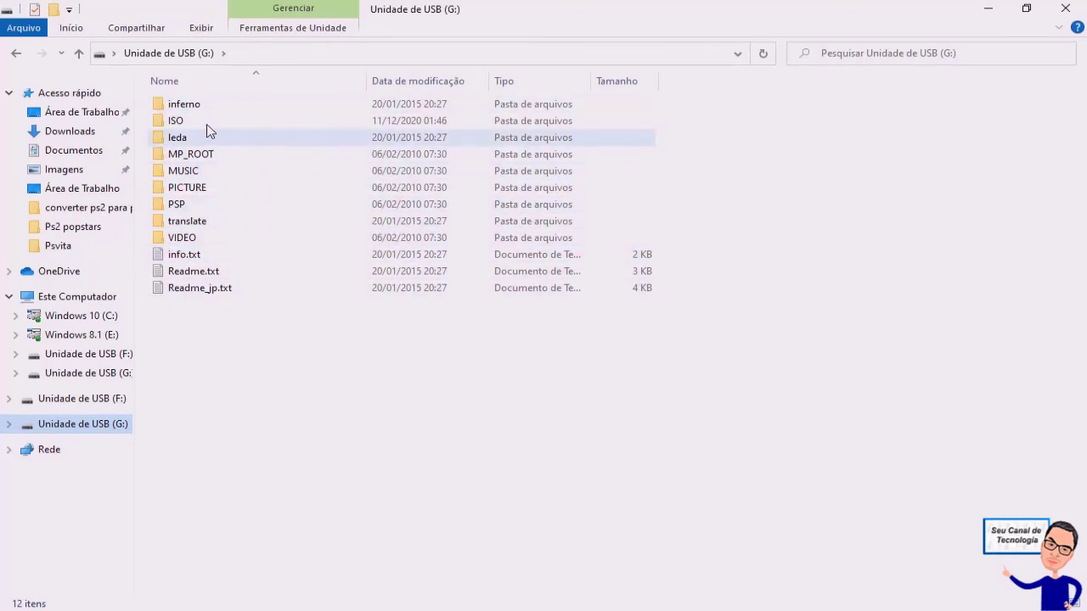
pyautogui.doubleClick(183, 206)
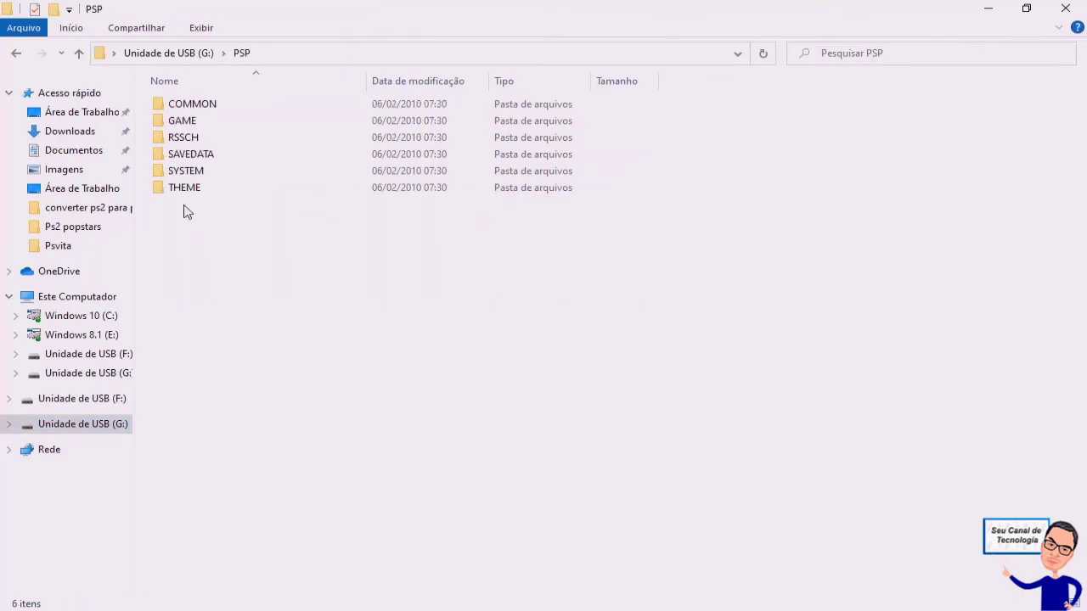
pyautogui.doubleClick(182, 122)
pyautogui.rightClick(214, 213)
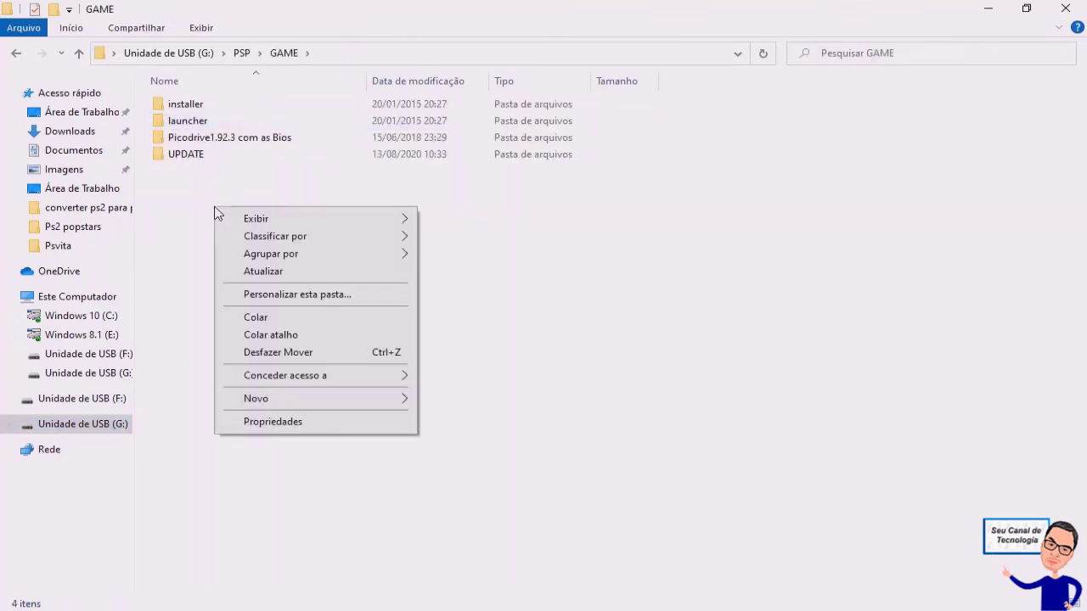
pyautogui.click(263, 319)
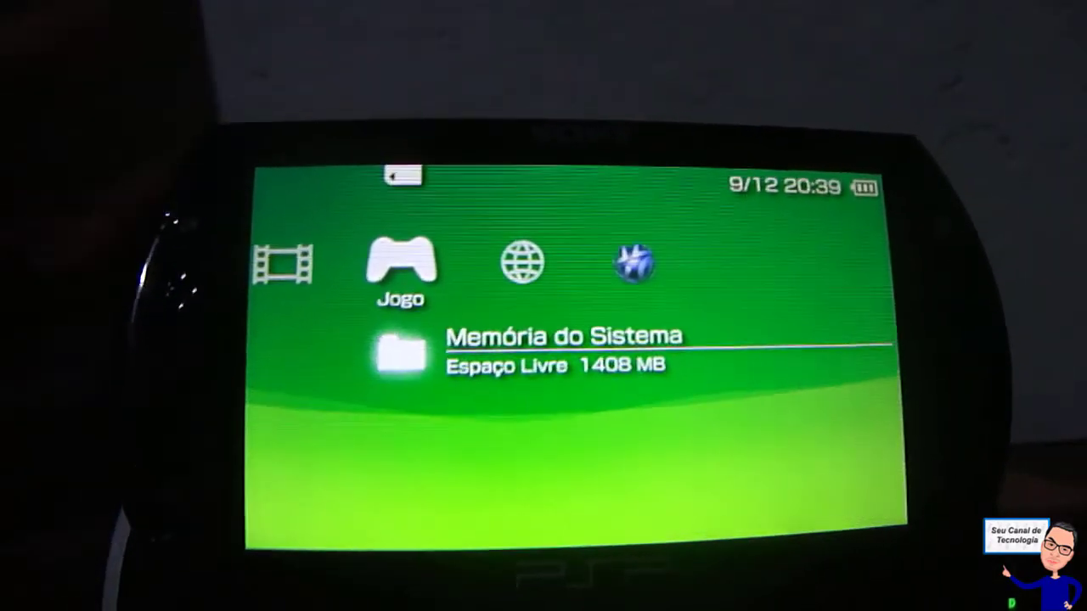
pyautogui.press('Up')
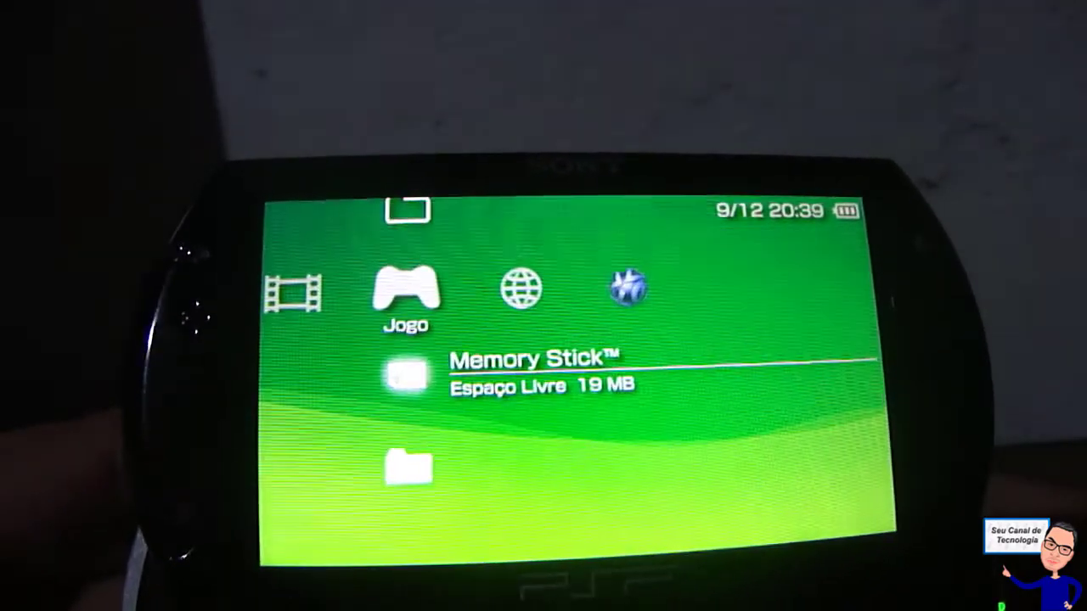
pyautogui.press('Down')
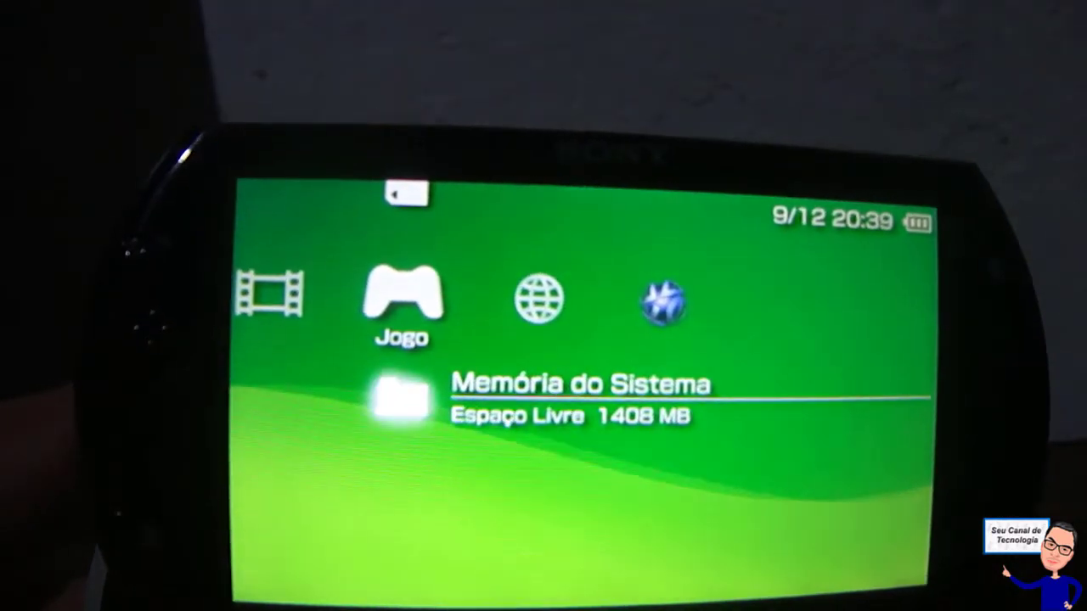
pyautogui.press('Return')
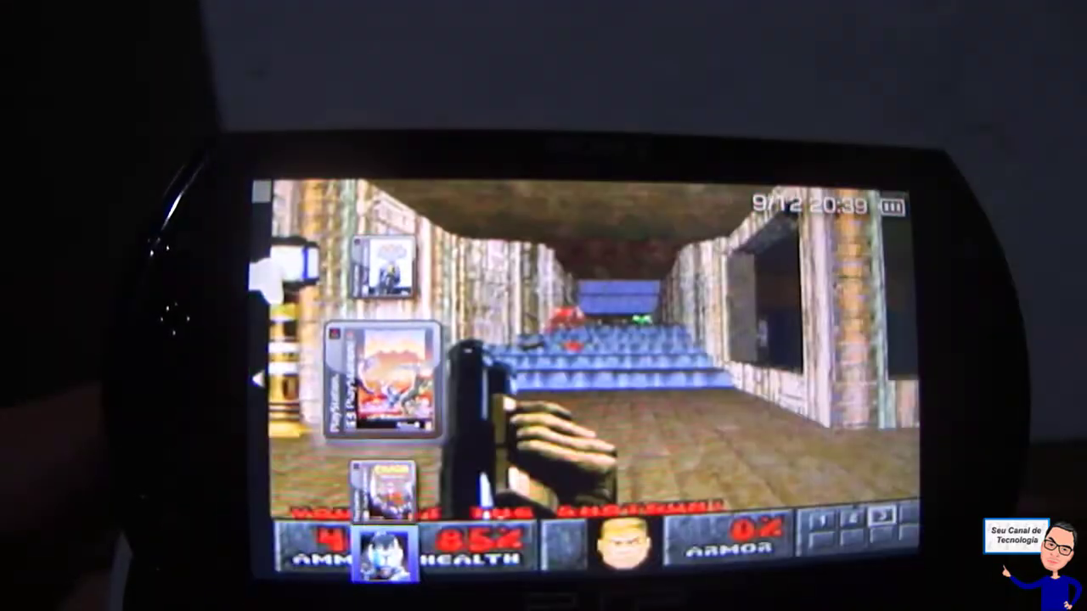
pyautogui.press('Up')
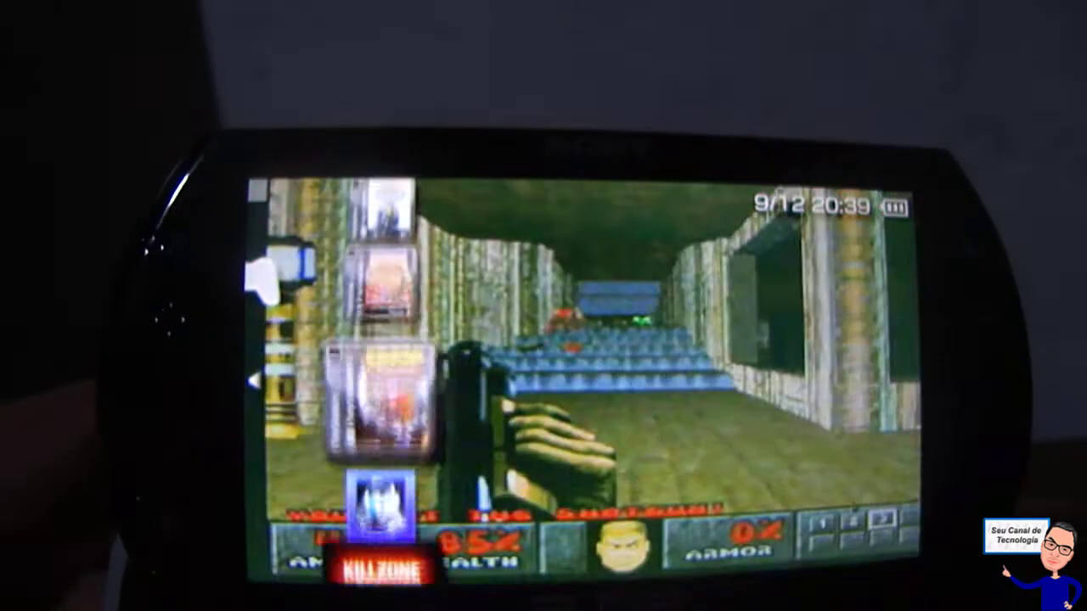
pyautogui.press('Up')
pyautogui.press('Up')
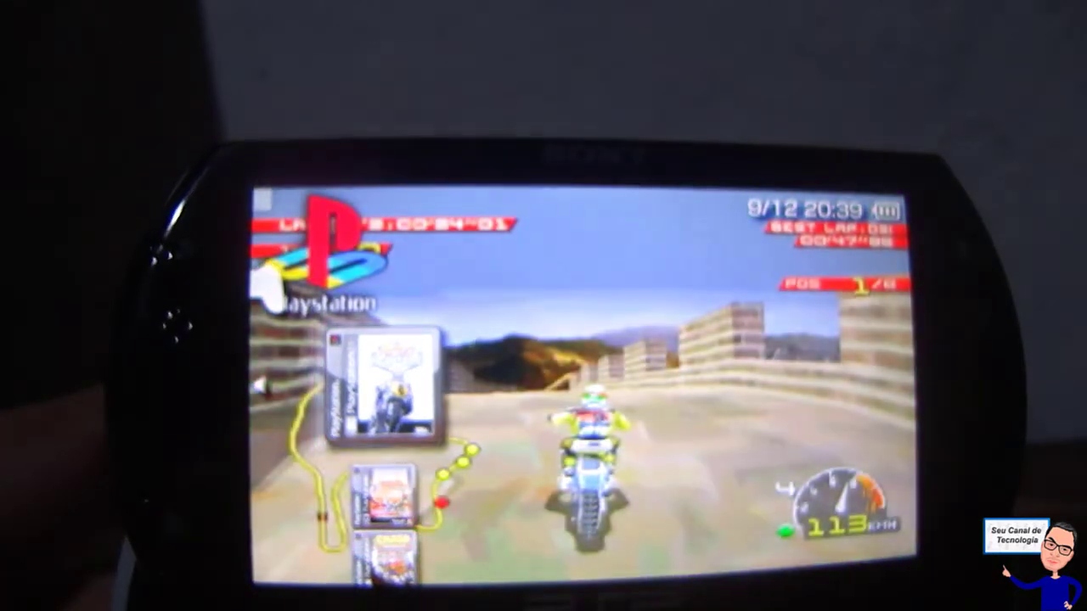